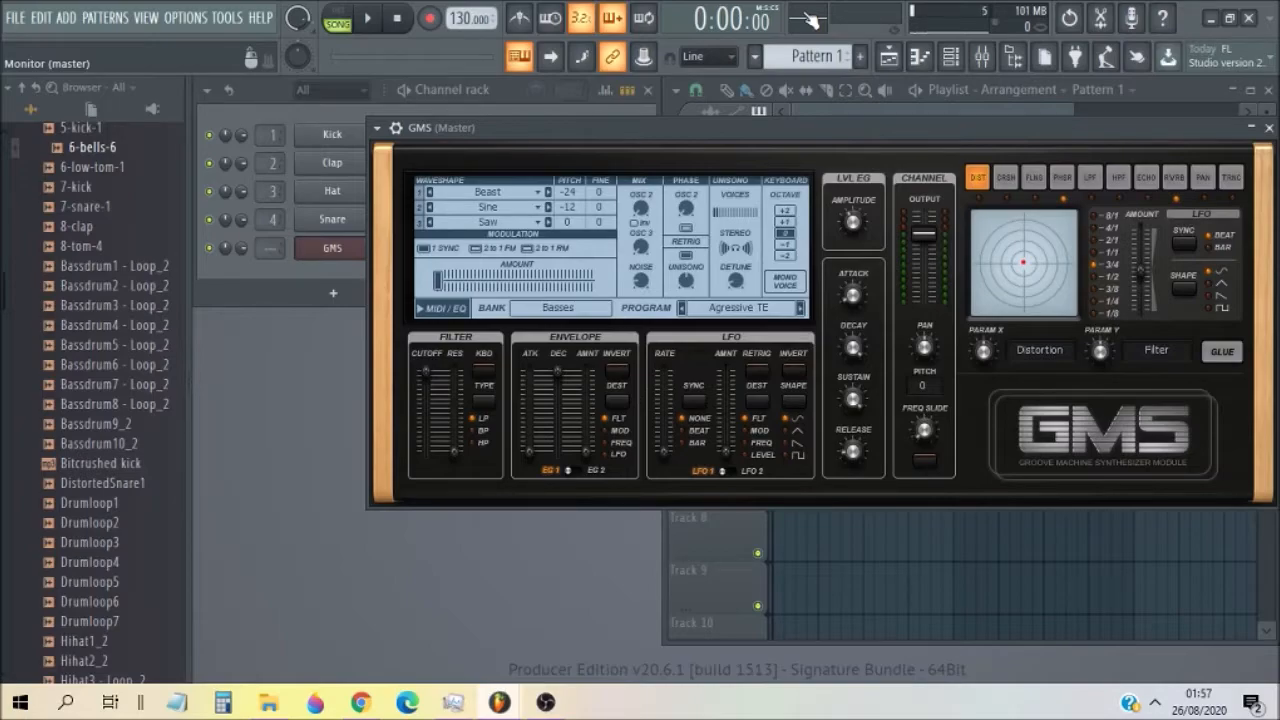
Step: Load the Default preset from the User bank into the GMS synthesizer and shift its window slightly down
{"action": "left_click", "coordinate": [751, 308]}
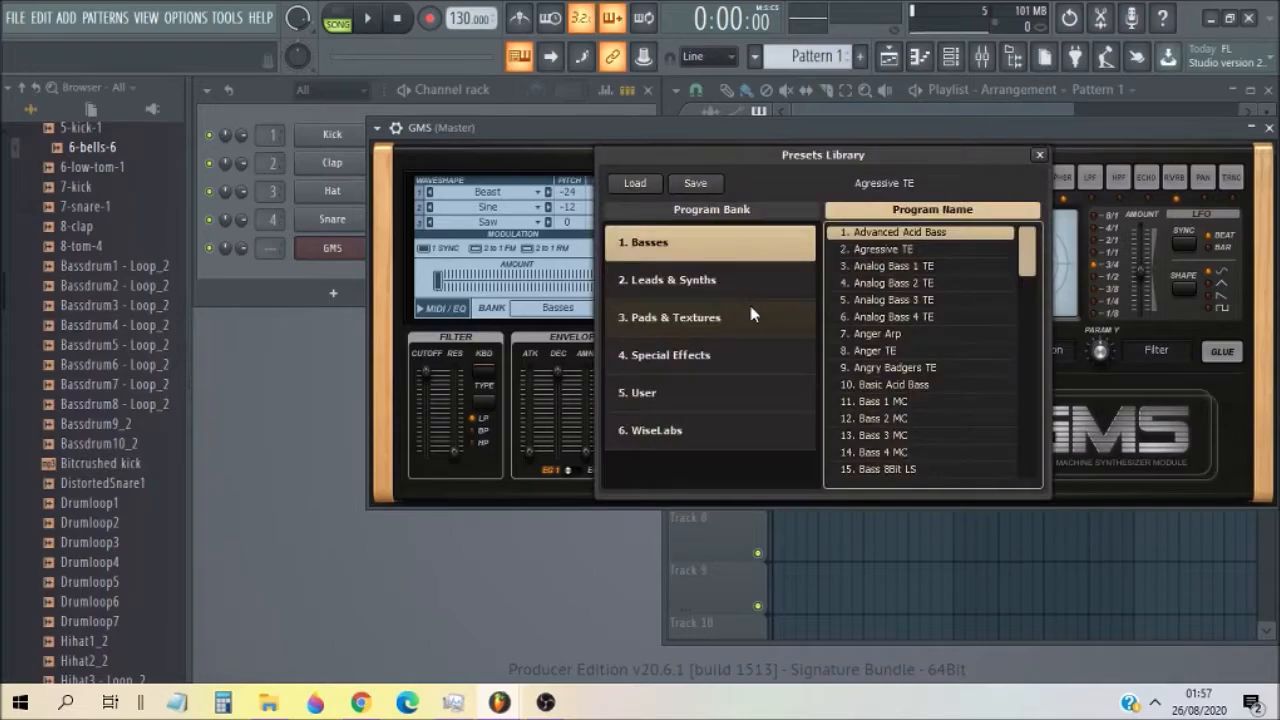
{"action": "left_click", "coordinate": [660, 400]}
{"action": "scroll", "coordinate": [1015, 348], "scroll_direction": "down", "scroll_amount": 2}
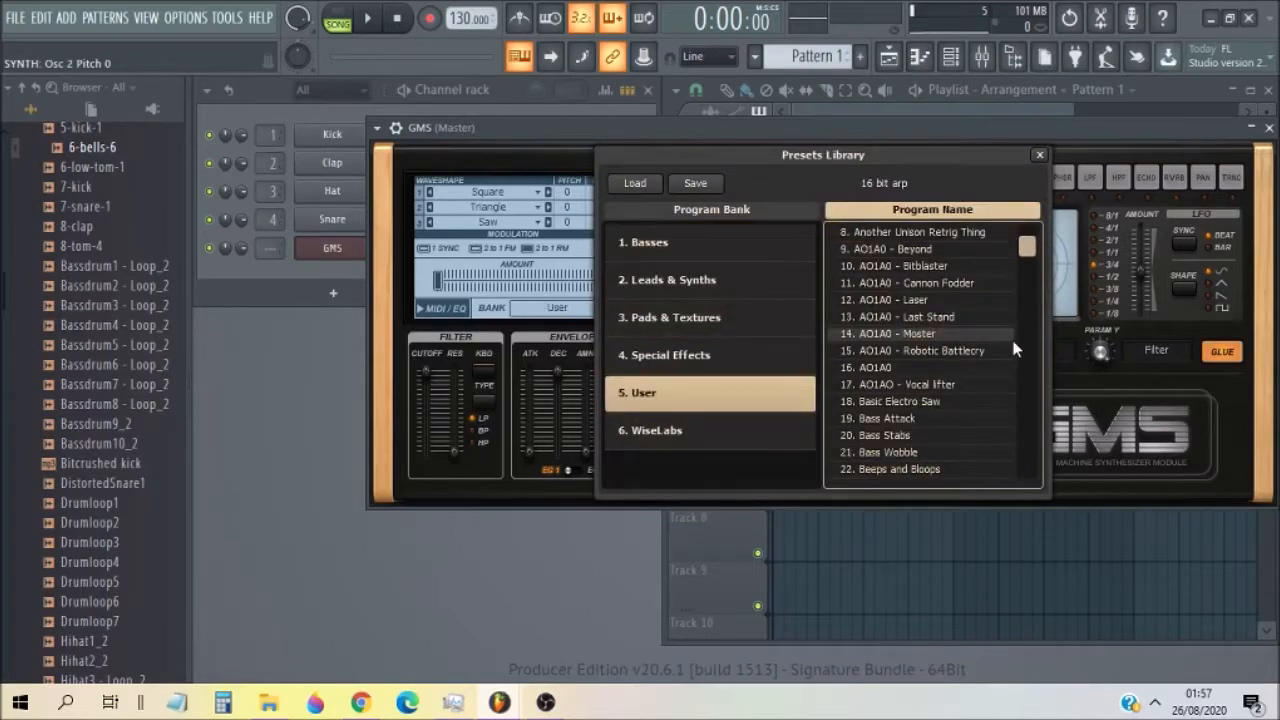
{"action": "scroll", "coordinate": [894, 405], "scroll_direction": "down", "scroll_amount": 4}
{"action": "scroll", "coordinate": [894, 405], "scroll_direction": "down", "scroll_amount": 1}
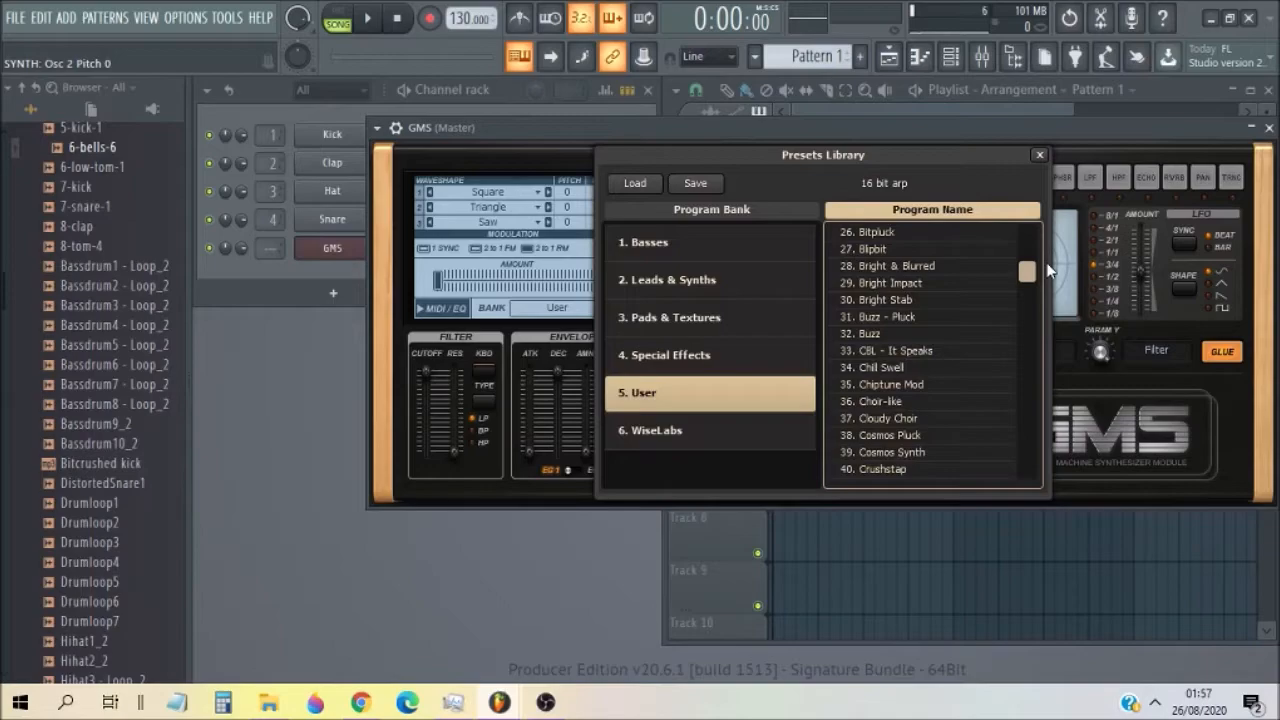
{"action": "left_click_drag", "start_coordinate": [1027, 271], "coordinate": [1029, 490]}
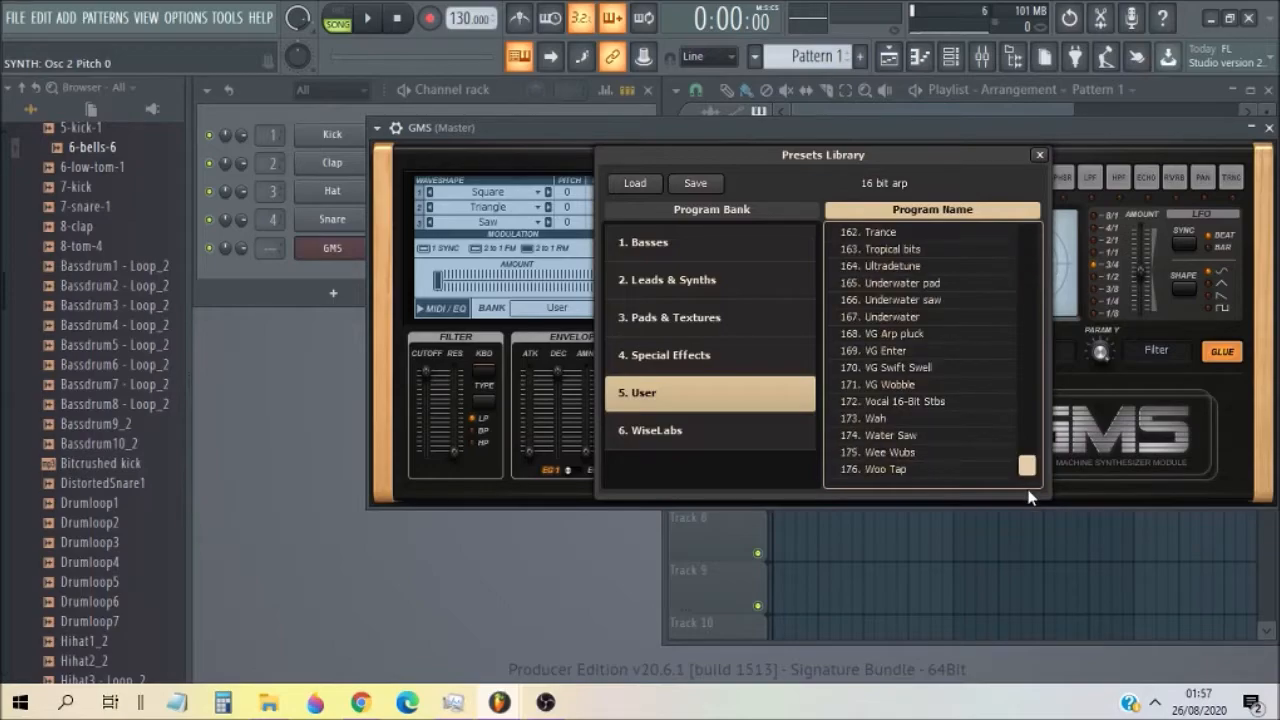
{"action": "left_click_drag", "start_coordinate": [1030, 497], "coordinate": [1030, 306]}
{"action": "left_click", "coordinate": [954, 386]}
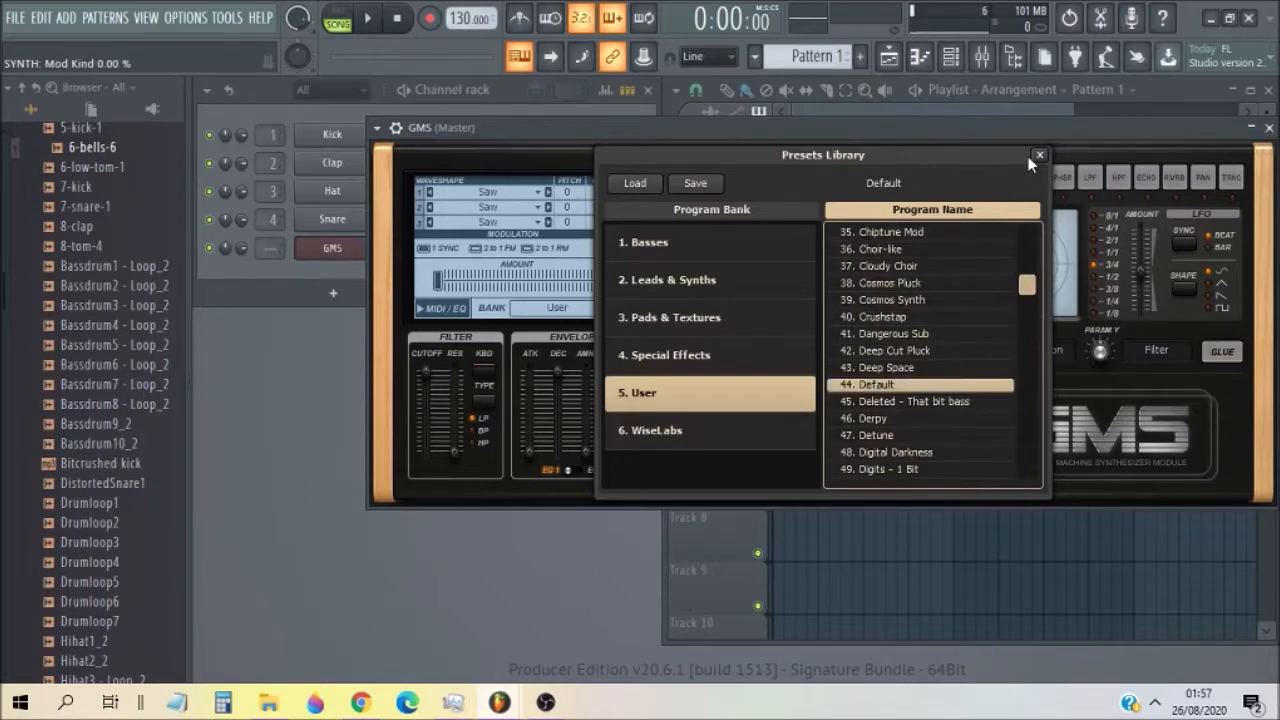
{"action": "left_click", "coordinate": [1039, 155]}
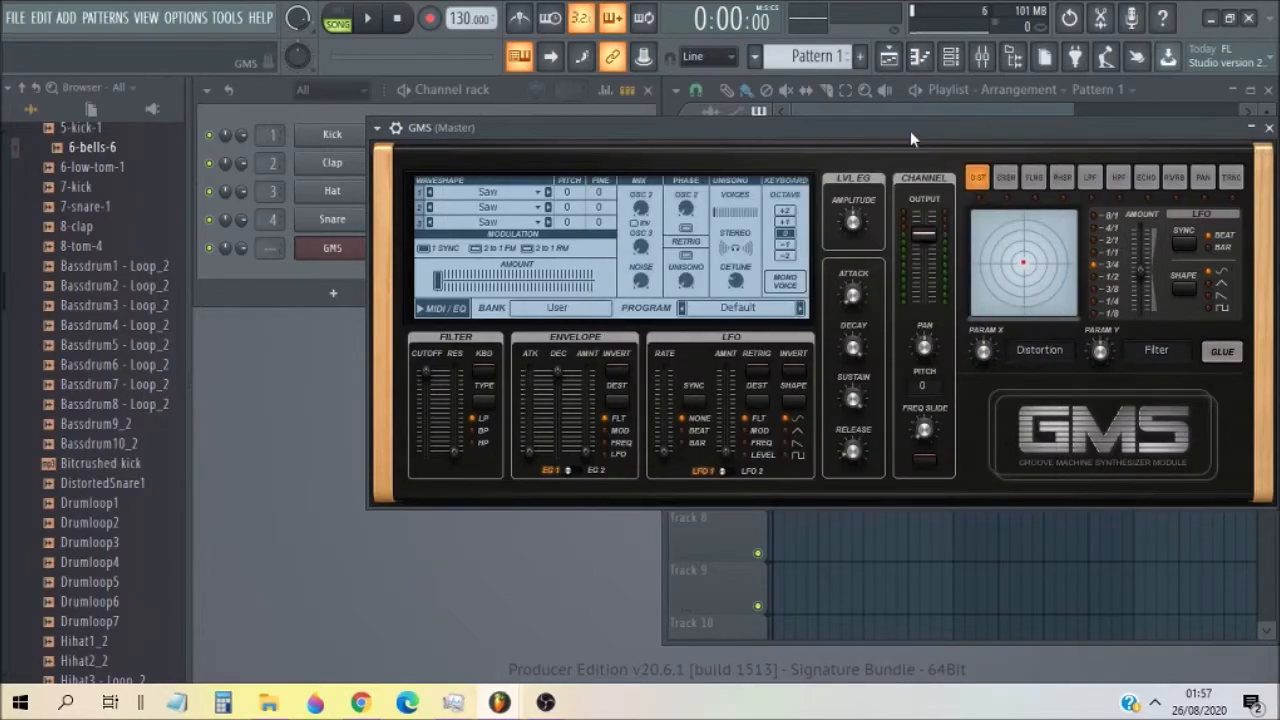
{"action": "left_click_drag", "start_coordinate": [910, 133], "coordinate": [913, 145]}
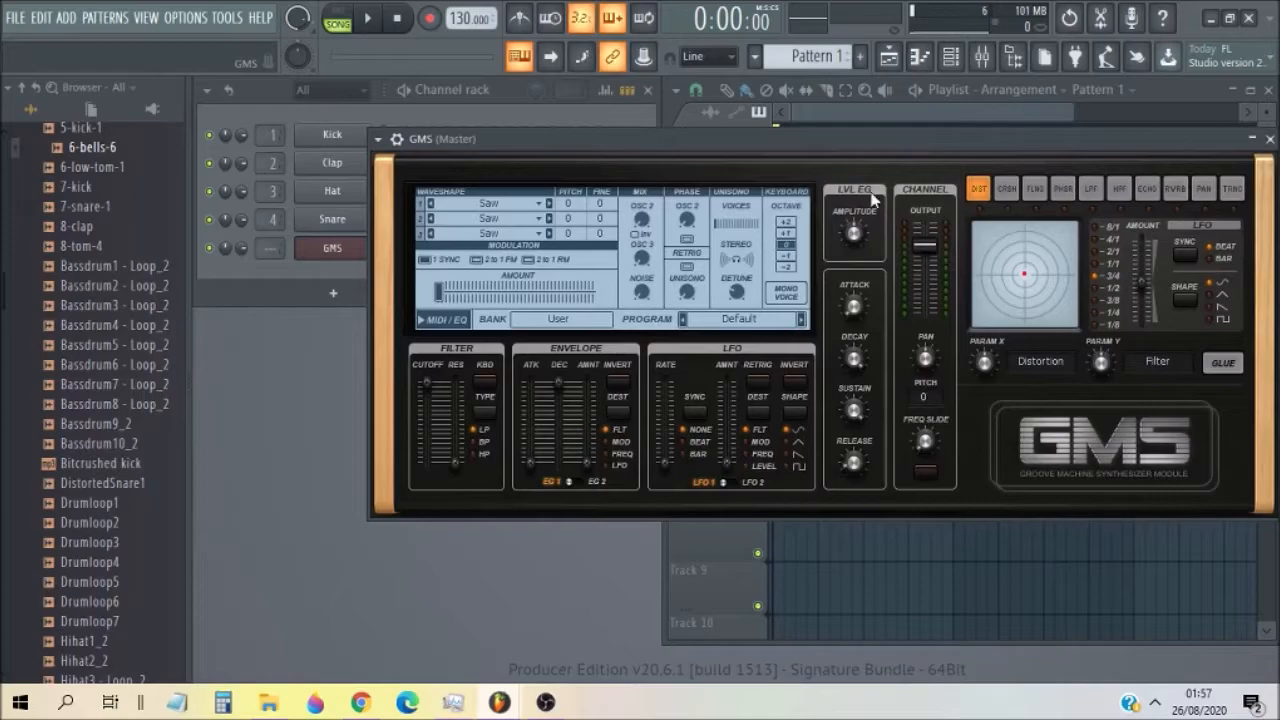
Step: Load the Agressive TE preset from the Basses bank and bring the GMS window back to the front
{"action": "left_click", "coordinate": [730, 318]}
{"action": "left_click", "coordinate": [798, 252]}
{"action": "scroll", "coordinate": [870, 270], "scroll_direction": "up", "scroll_amount": 3}
{"action": "left_click_drag", "start_coordinate": [1030, 358], "coordinate": [1026, 258]}
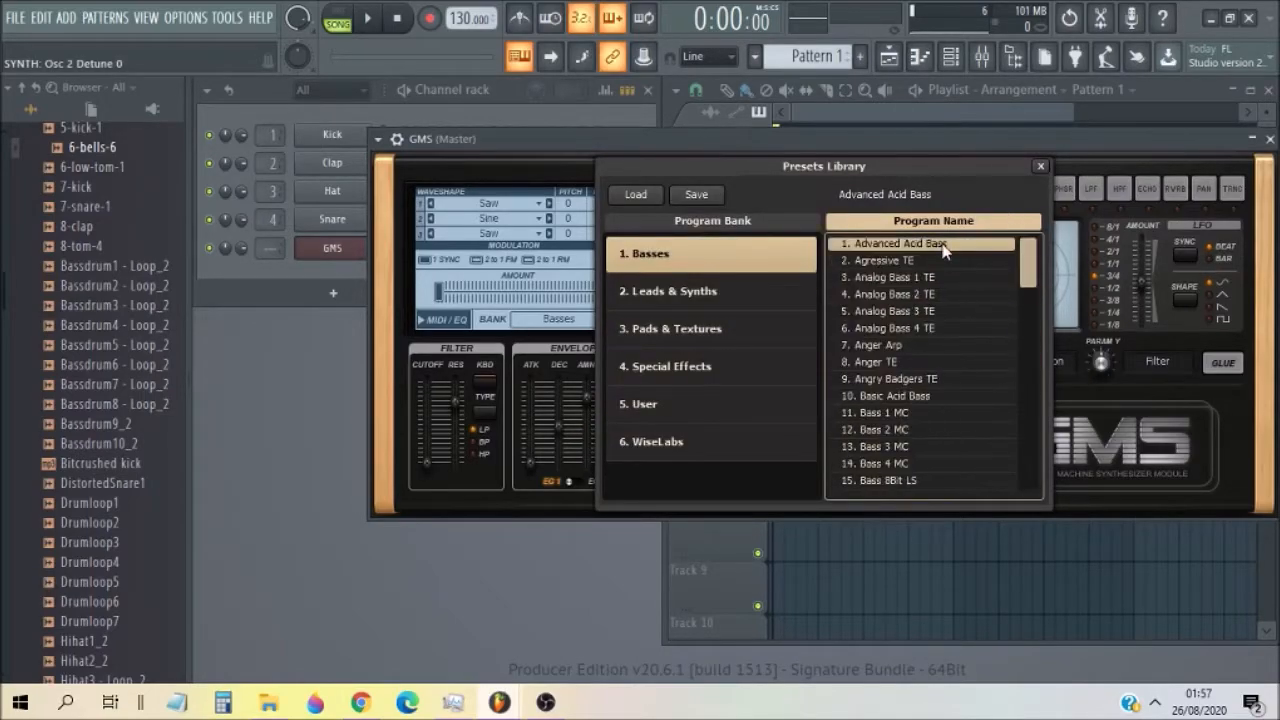
{"action": "left_click", "coordinate": [937, 262]}
{"action": "left_click", "coordinate": [921, 127]}
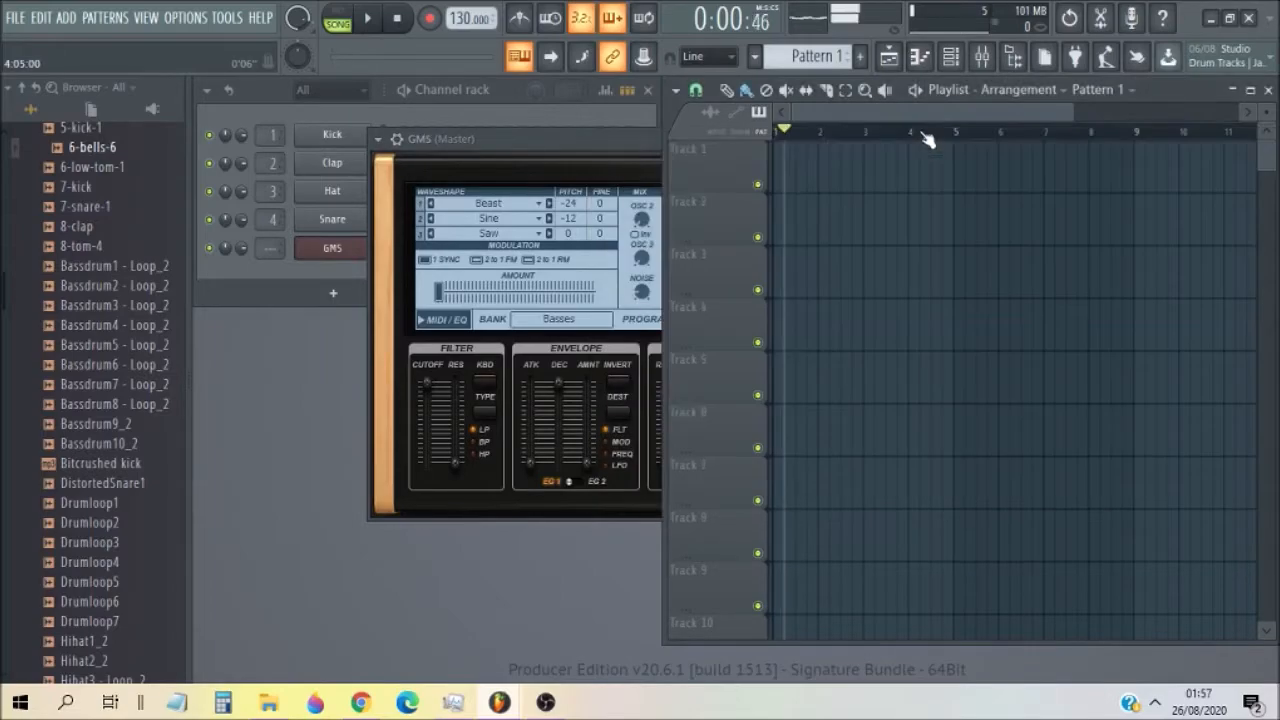
{"action": "left_click", "coordinate": [778, 132]}
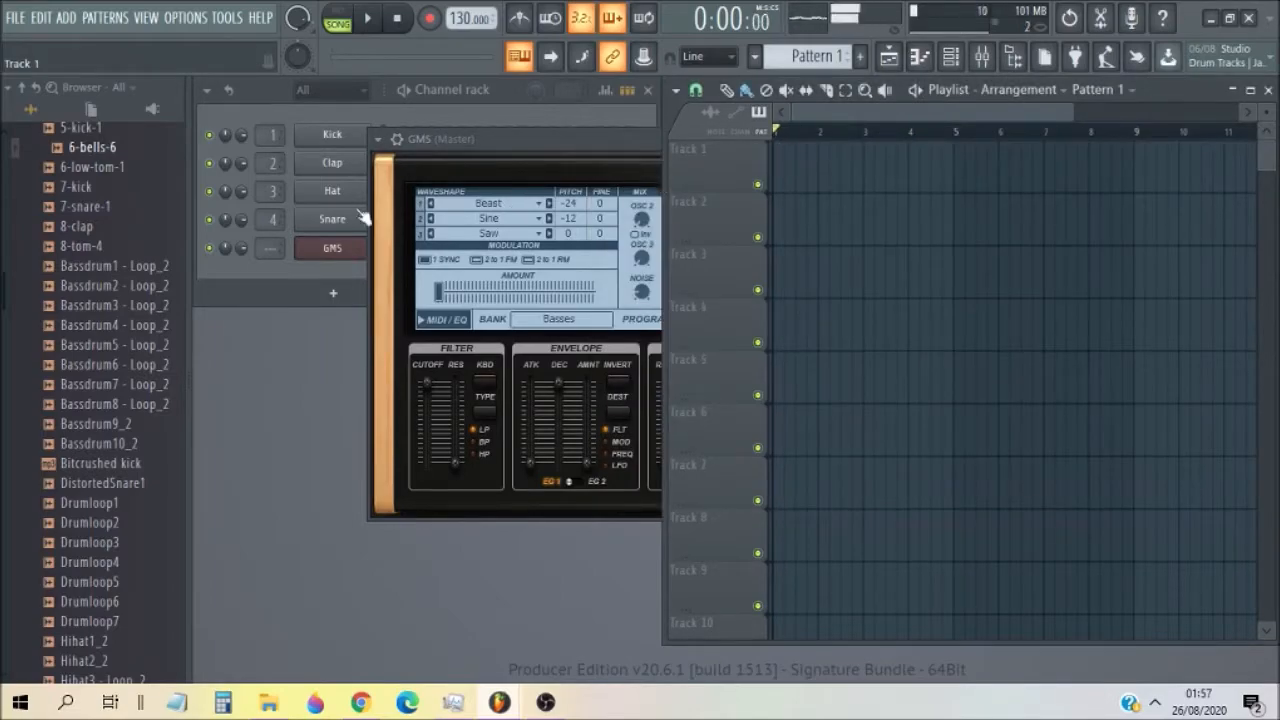
{"action": "left_click", "coordinate": [239, 253]}
{"action": "left_click", "coordinate": [382, 356]}
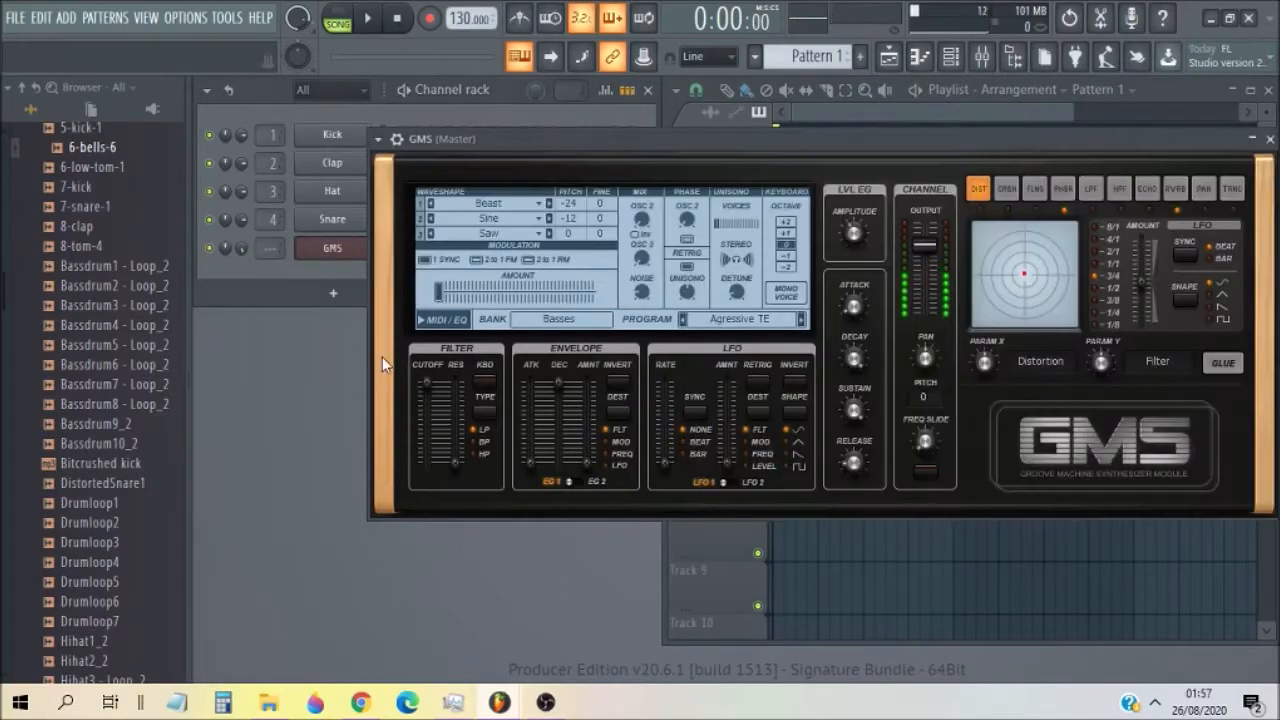
Step: Load preset 44, Default, from the User bank again and play a note to hear the synth
{"action": "left_click", "coordinate": [766, 324]}
{"action": "left_click", "coordinate": [660, 404]}
{"action": "scroll", "coordinate": [850, 324], "scroll_direction": "down", "scroll_amount": 6}
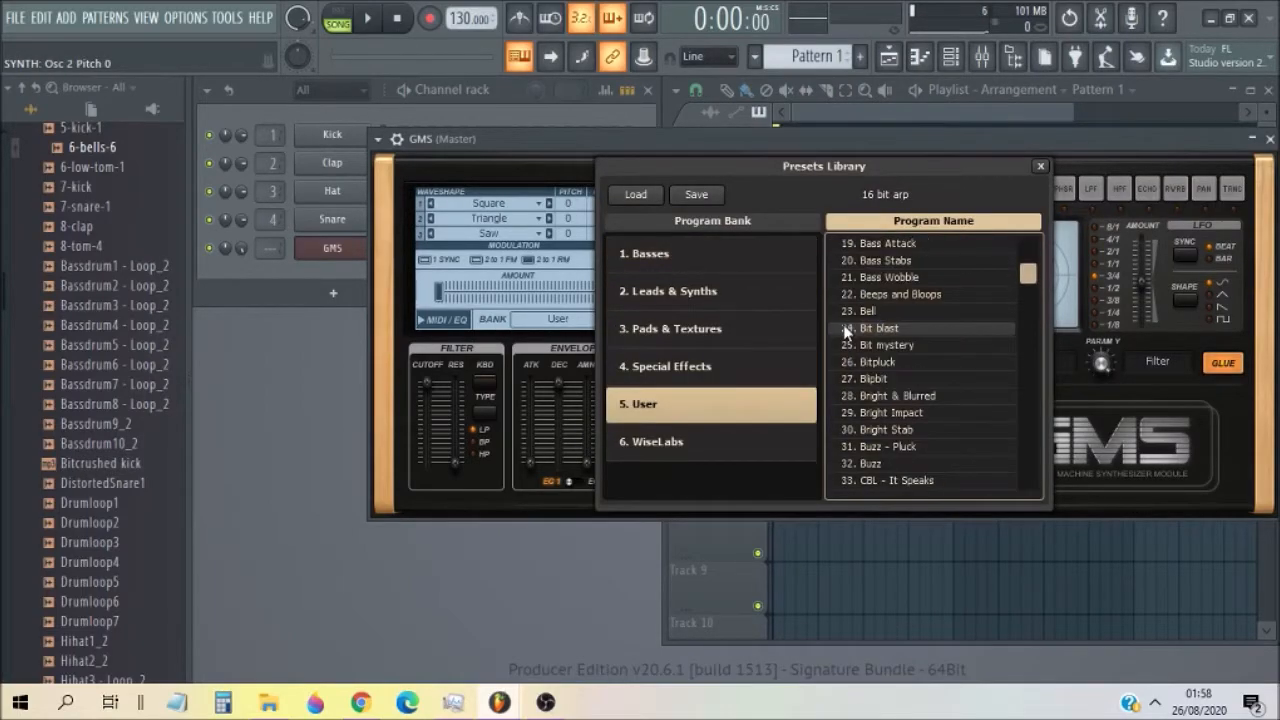
{"action": "scroll", "coordinate": [846, 333], "scroll_direction": "down", "scroll_amount": 1}
{"action": "scroll", "coordinate": [862, 344], "scroll_direction": "down", "scroll_amount": 17}
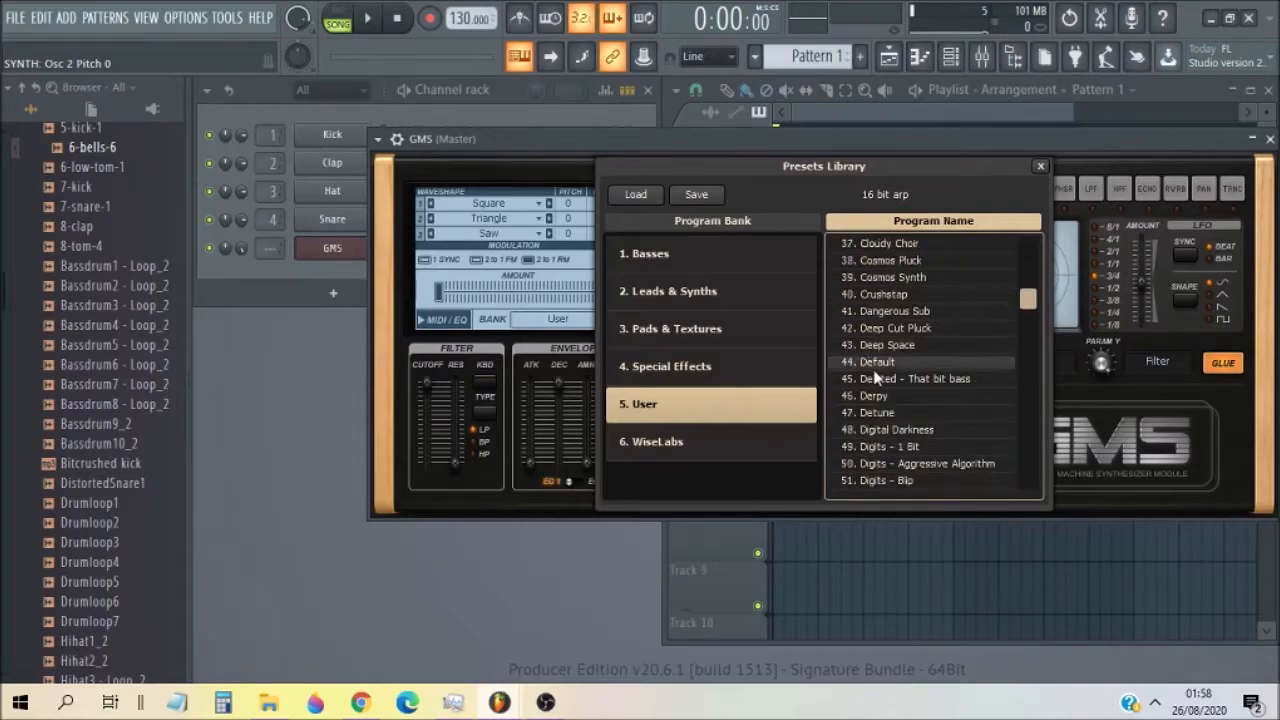
{"action": "left_click", "coordinate": [875, 366]}
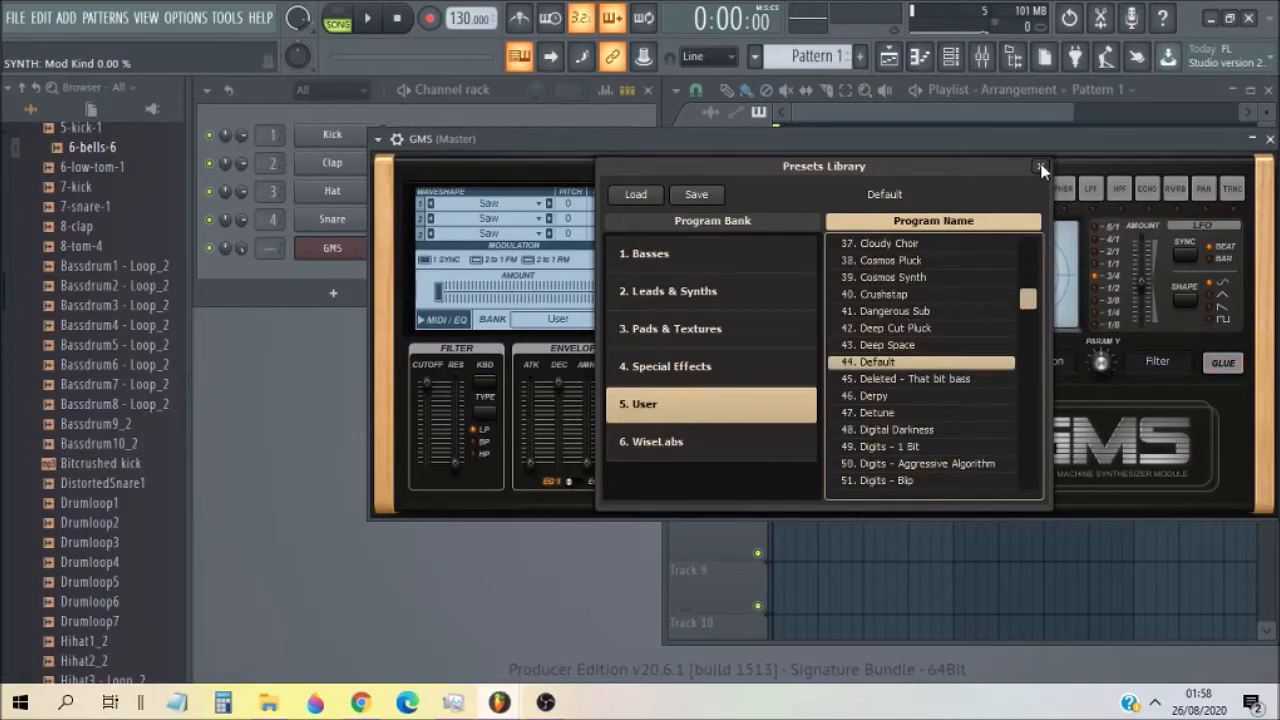
{"action": "left_click", "coordinate": [1041, 167]}
{"action": "key", "text": "s"}
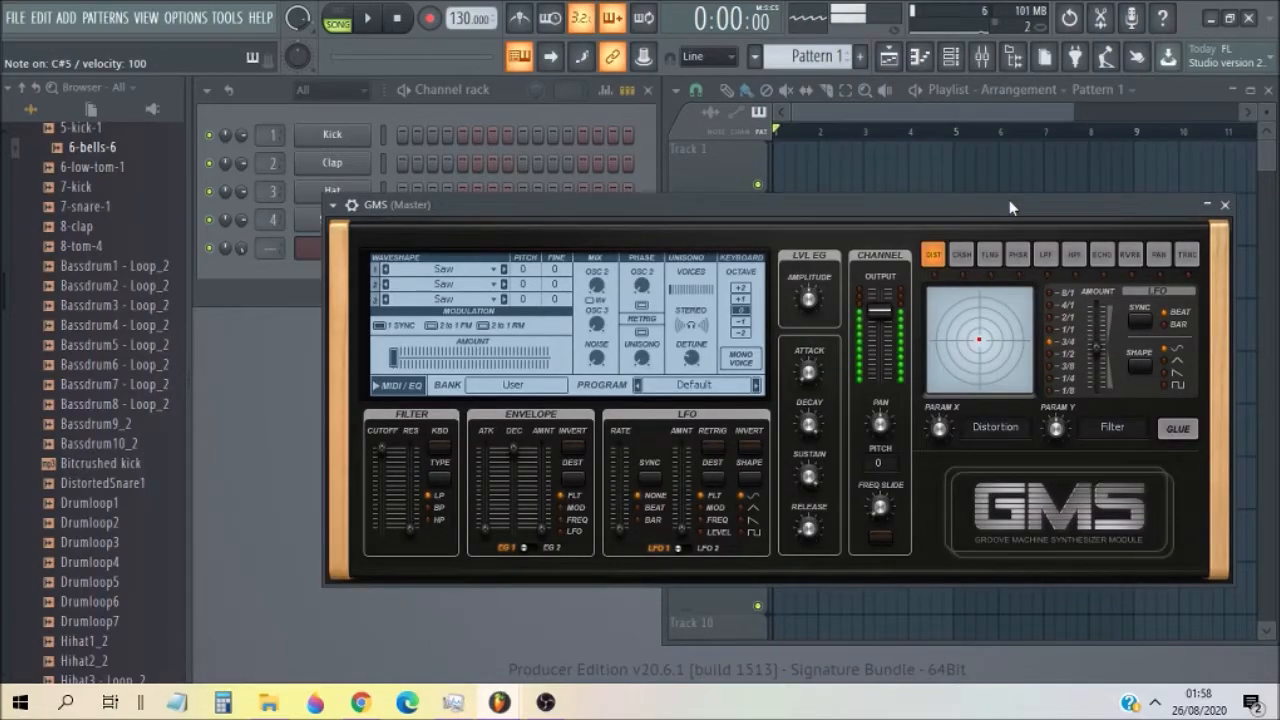
Step: Set the second oscillator's waveshape to Square and try its mix level with a test note
{"action": "left_click", "coordinate": [476, 284]}
{"action": "scroll", "coordinate": [553, 403], "scroll_direction": "down", "scroll_amount": 3}
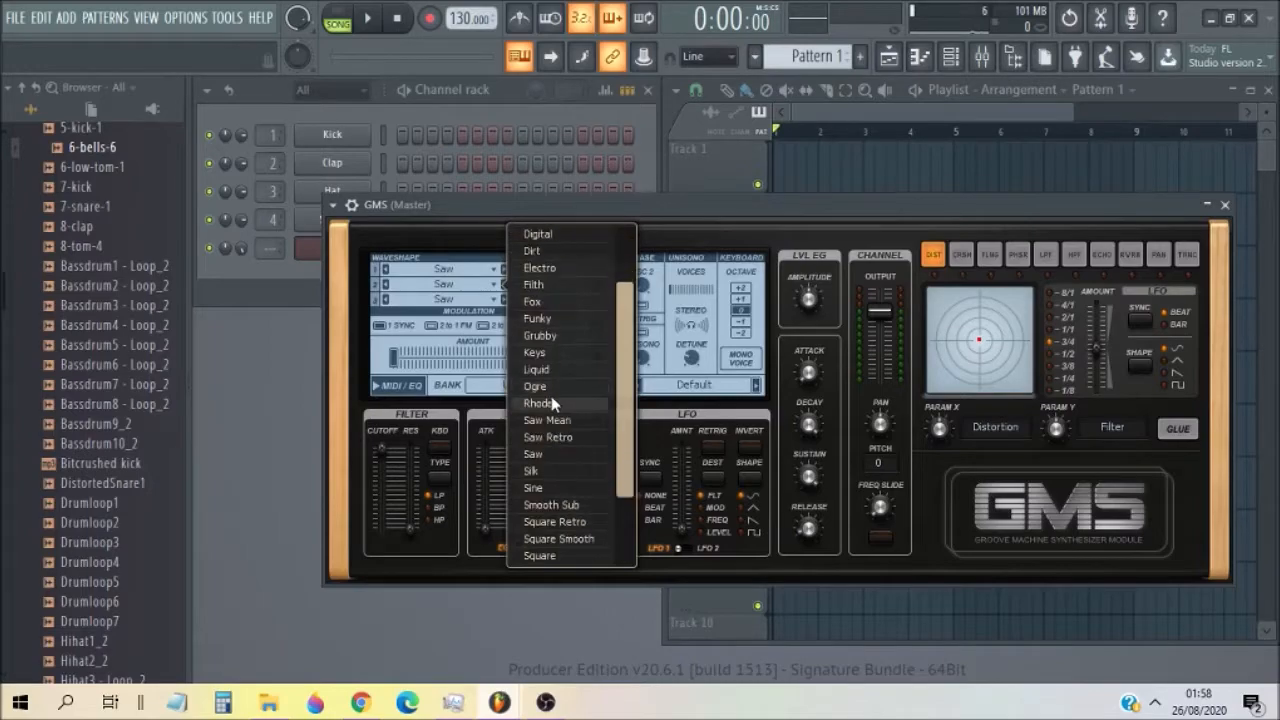
{"action": "left_click", "coordinate": [556, 553]}
{"action": "left_click_drag", "start_coordinate": [597, 288], "coordinate": [597, 314]}
{"action": "key", "text": "s"}
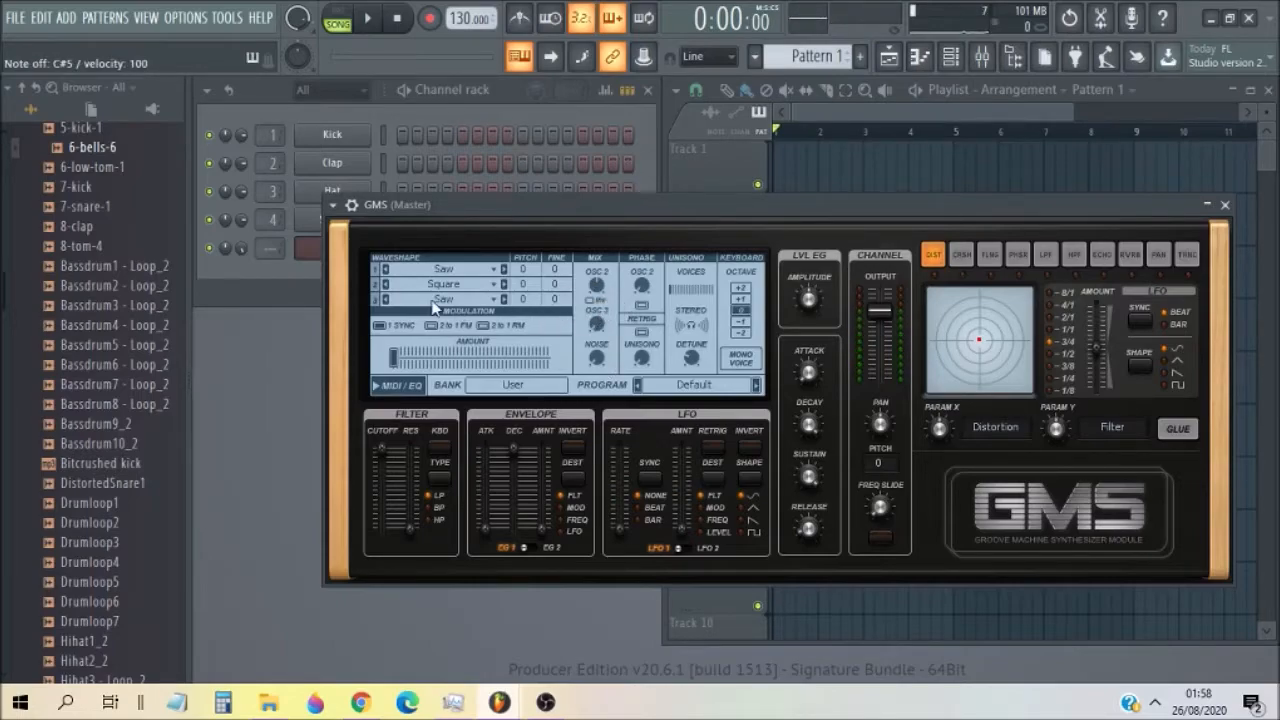
Step: Set the third oscillator's waveshape to Sine and try its mix level
{"action": "left_click", "coordinate": [494, 299]}
{"action": "scroll", "coordinate": [571, 464], "scroll_direction": "down", "scroll_amount": 5}
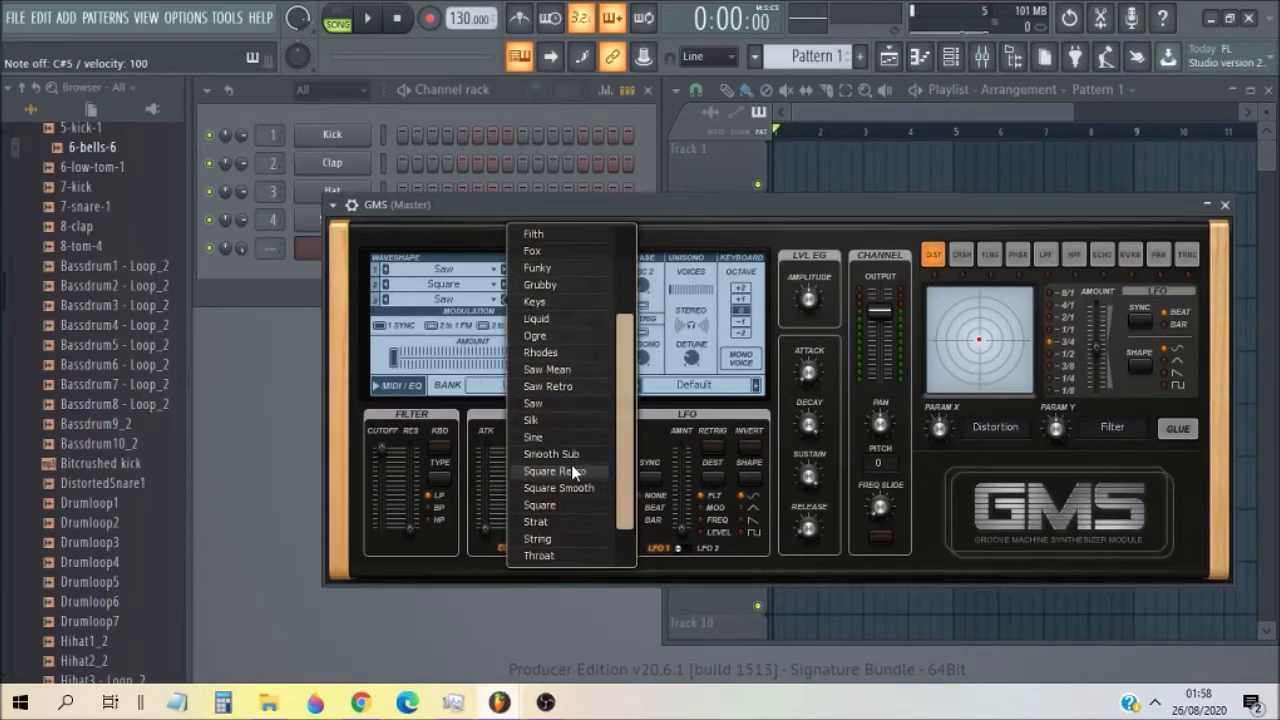
{"action": "left_click", "coordinate": [533, 437]}
{"action": "left_click_drag", "start_coordinate": [597, 323], "coordinate": [595, 326]}
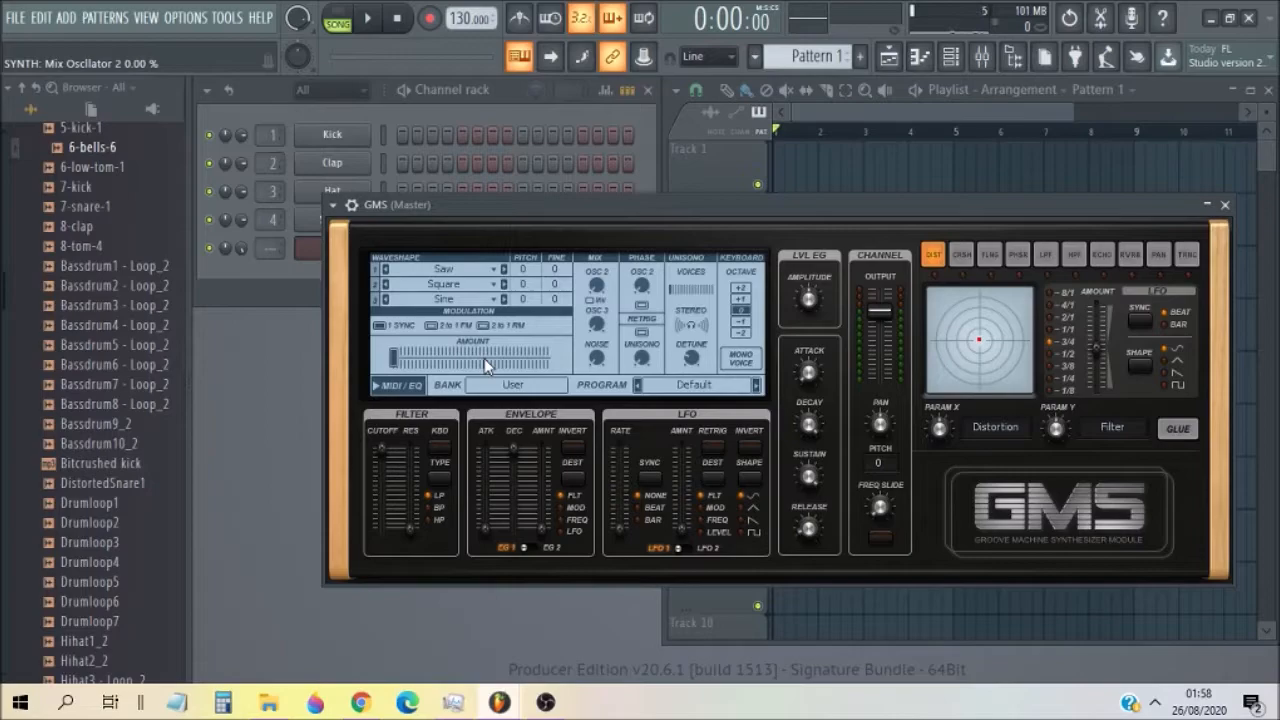
Step: Raise the modulation amount to maximum and return it to minimum, playing notes to compare the sound
{"action": "mouse_move", "coordinate": [484, 358]}
{"action": "left_mouse_down"}
{"action": "mouse_move", "coordinate": [540, 358]}
{"action": "mouse_move", "coordinate": [450, 358]}
{"action": "mouse_move", "coordinate": [546, 358]}
{"action": "mouse_move", "coordinate": [483, 358]}
{"action": "left_mouse_up"}
{"action": "key", "text": "2"}
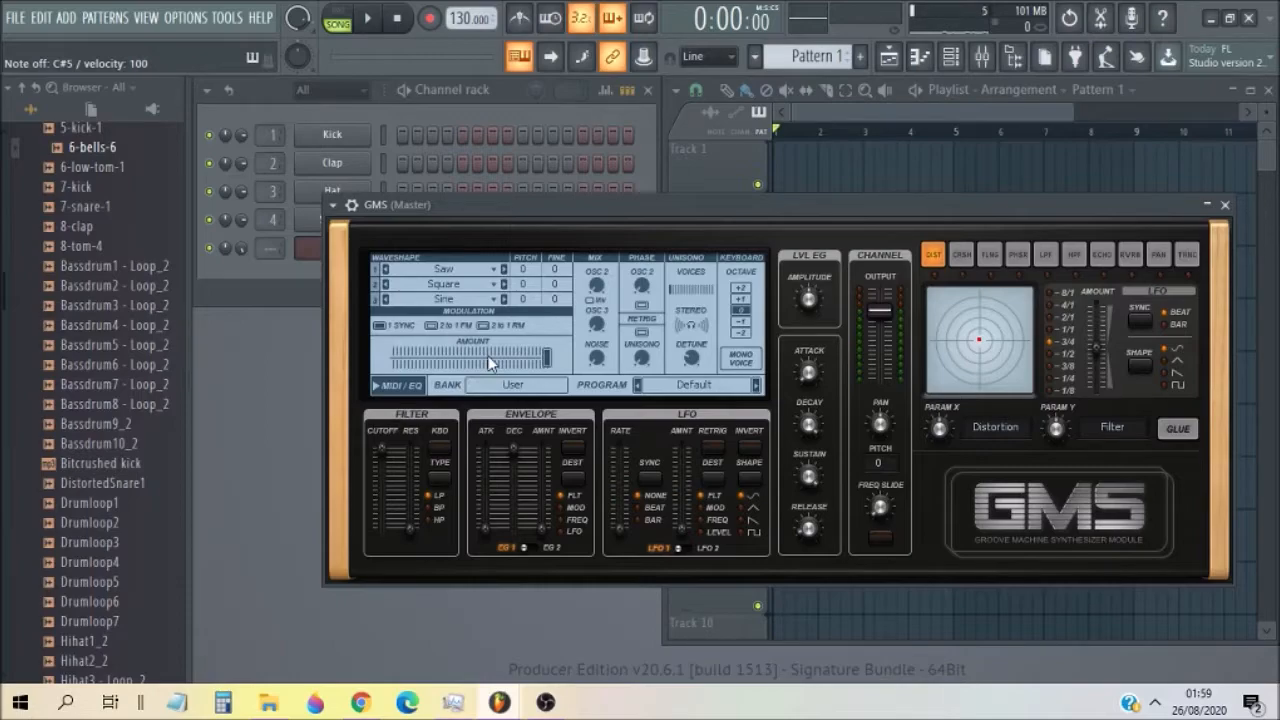
{"action": "key", "text": "2"}
{"action": "left_click_drag", "start_coordinate": [487, 355], "coordinate": [394, 357]}
{"action": "key", "text": "2"}
{"action": "key", "text": "2"}
Step: Set the GMS channel's pitch range to 12 with its pitch centred, and return the modulation amount to minimum
{"action": "left_click", "coordinate": [351, 204]}
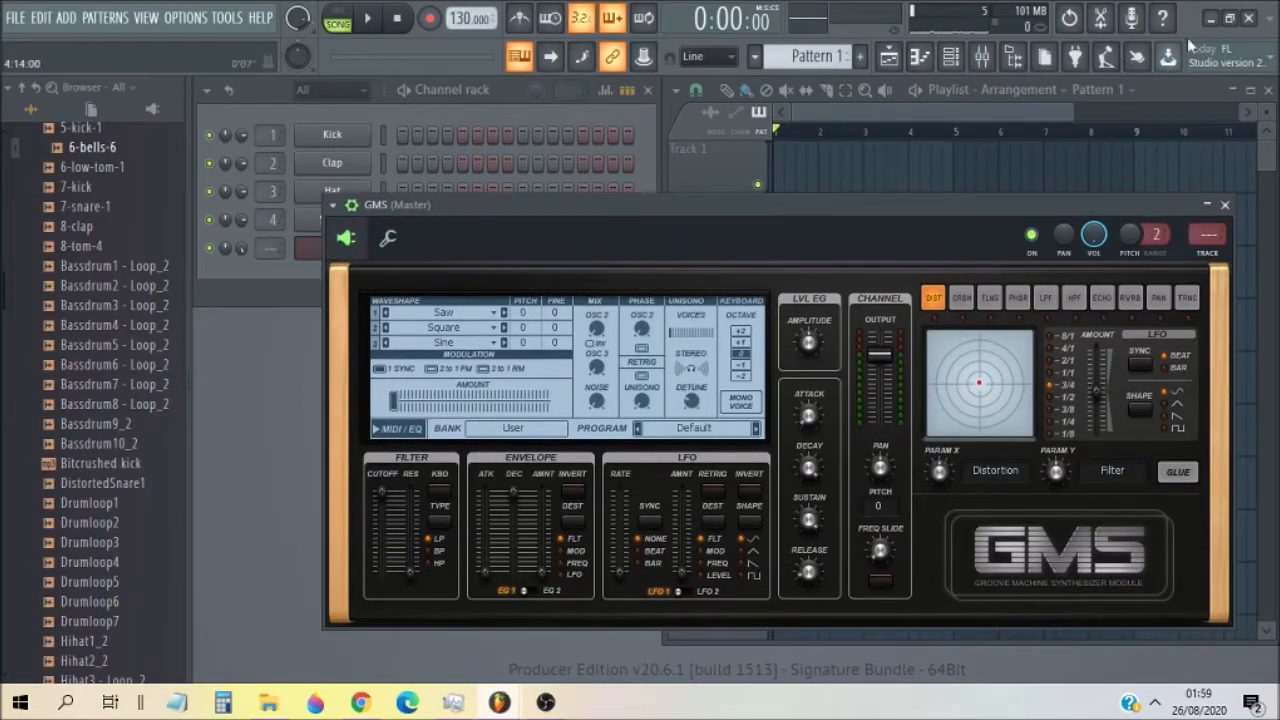
{"action": "mouse_move", "coordinate": [1156, 236]}
{"action": "left_mouse_down"}
{"action": "mouse_move", "coordinate": [1156, 164]}
{"action": "mouse_move", "coordinate": [1137, 247]}
{"action": "mouse_move", "coordinate": [1137, 185]}
{"action": "mouse_move", "coordinate": [1137, 247]}
{"action": "left_mouse_up"}
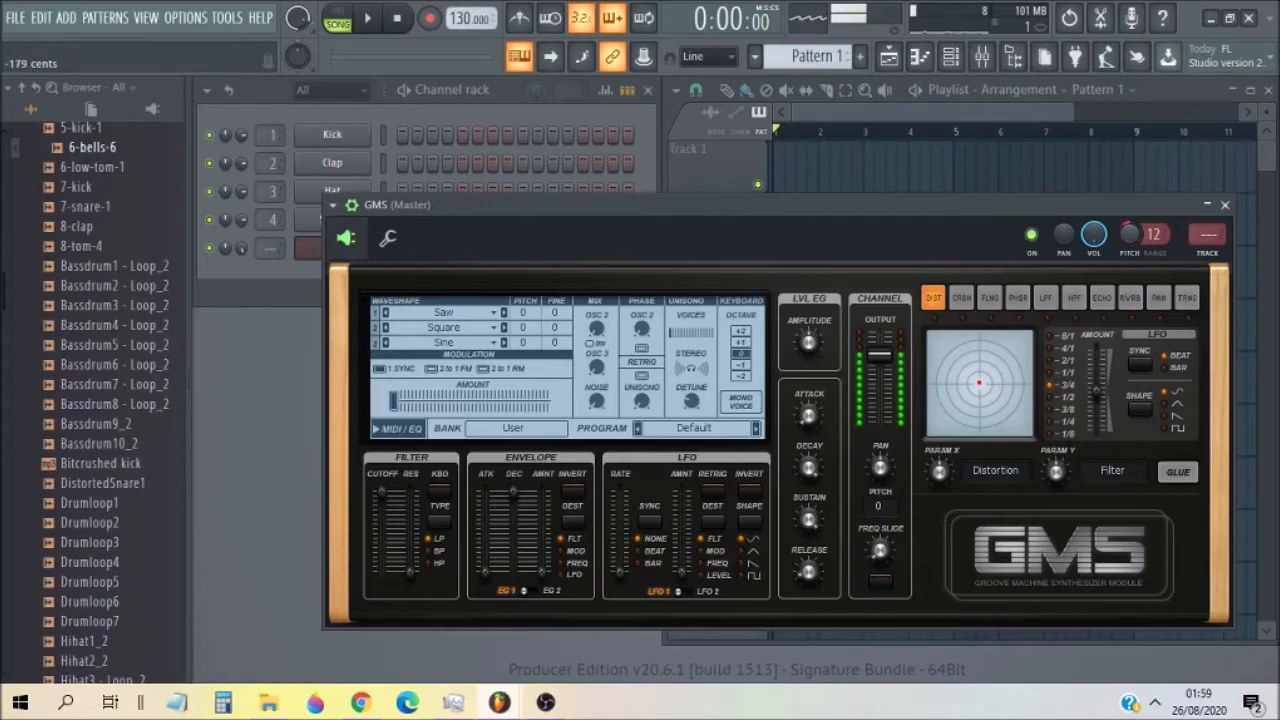
{"action": "right_click", "coordinate": [1133, 240]}
{"action": "left_click", "coordinate": [1145, 248]}
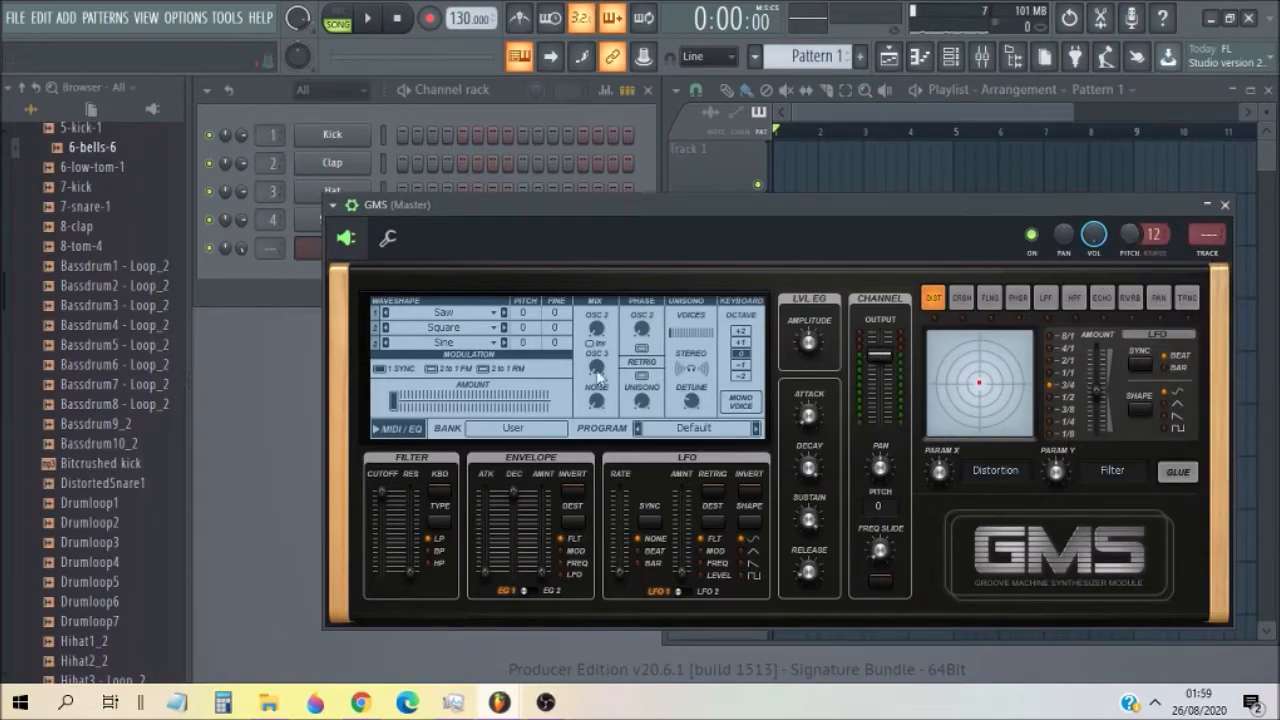
{"action": "left_click_drag", "start_coordinate": [530, 392], "coordinate": [394, 400]}
{"action": "left_click_drag", "start_coordinate": [613, 207], "coordinate": [592, 182]}
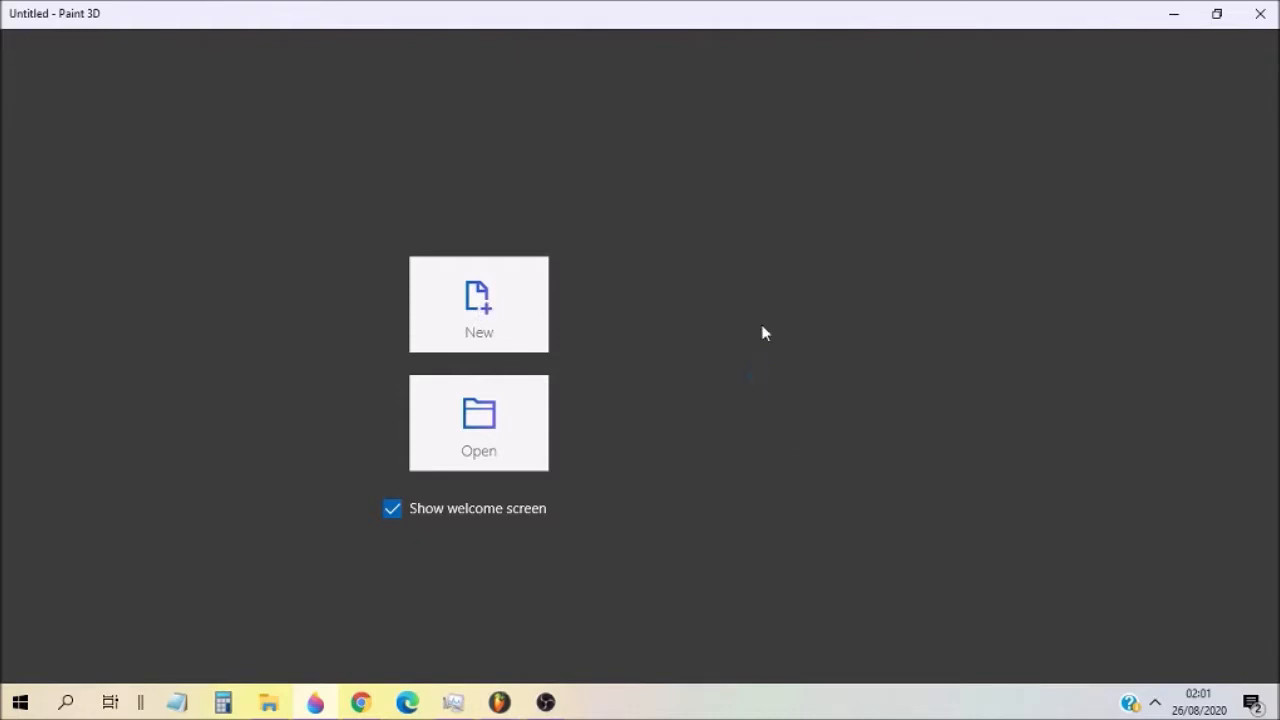
Step: Switch to Paint 3D and, on a new canvas, draw a sawtooth's vertical line and descending slope with the straight line tool
{"action": "left_click", "coordinate": [432, 301]}
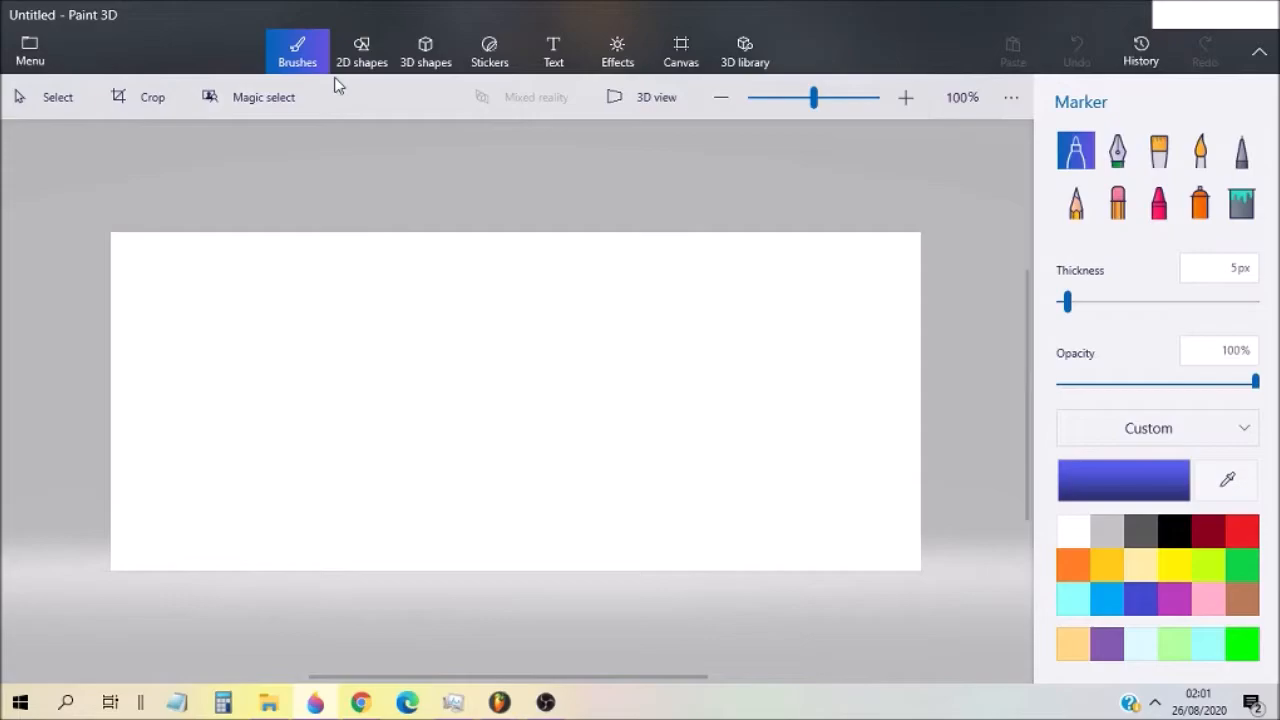
{"action": "left_click", "coordinate": [345, 55]}
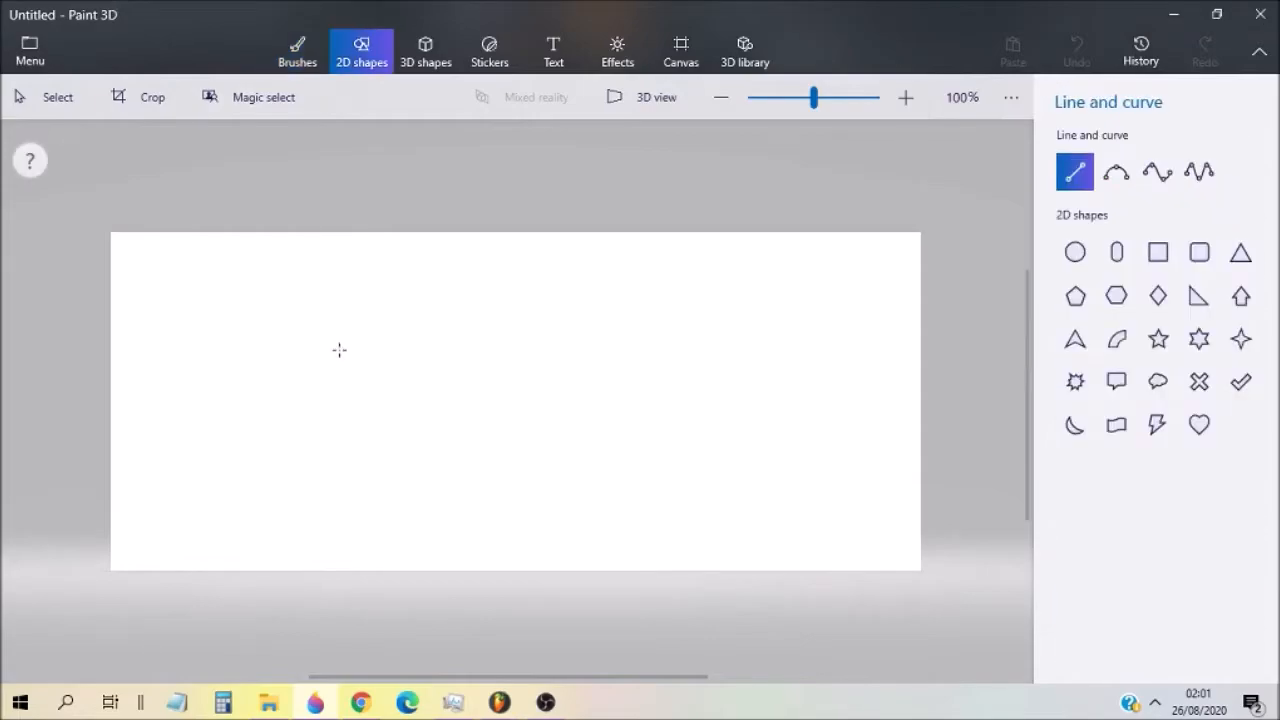
{"action": "left_click_drag", "start_coordinate": [335, 377], "coordinate": [335, 293]}
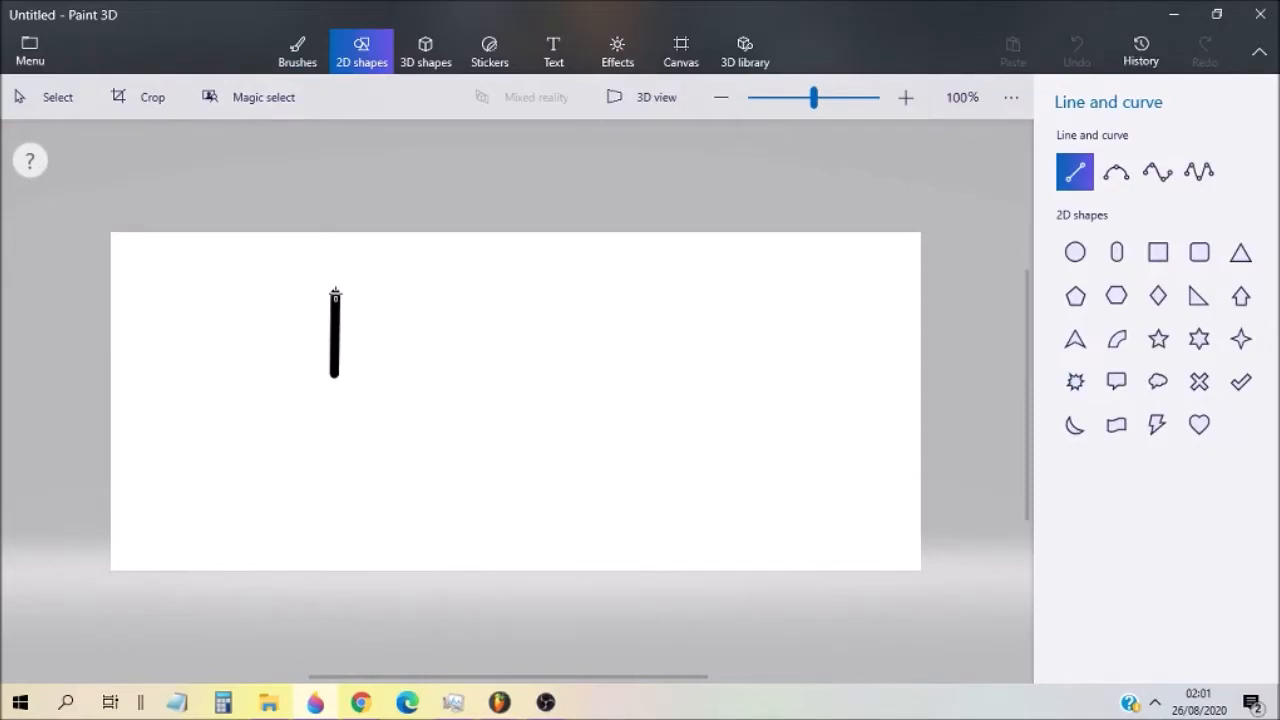
{"action": "left_click", "coordinate": [355, 270]}
{"action": "left_click_drag", "start_coordinate": [335, 293], "coordinate": [520, 366]}
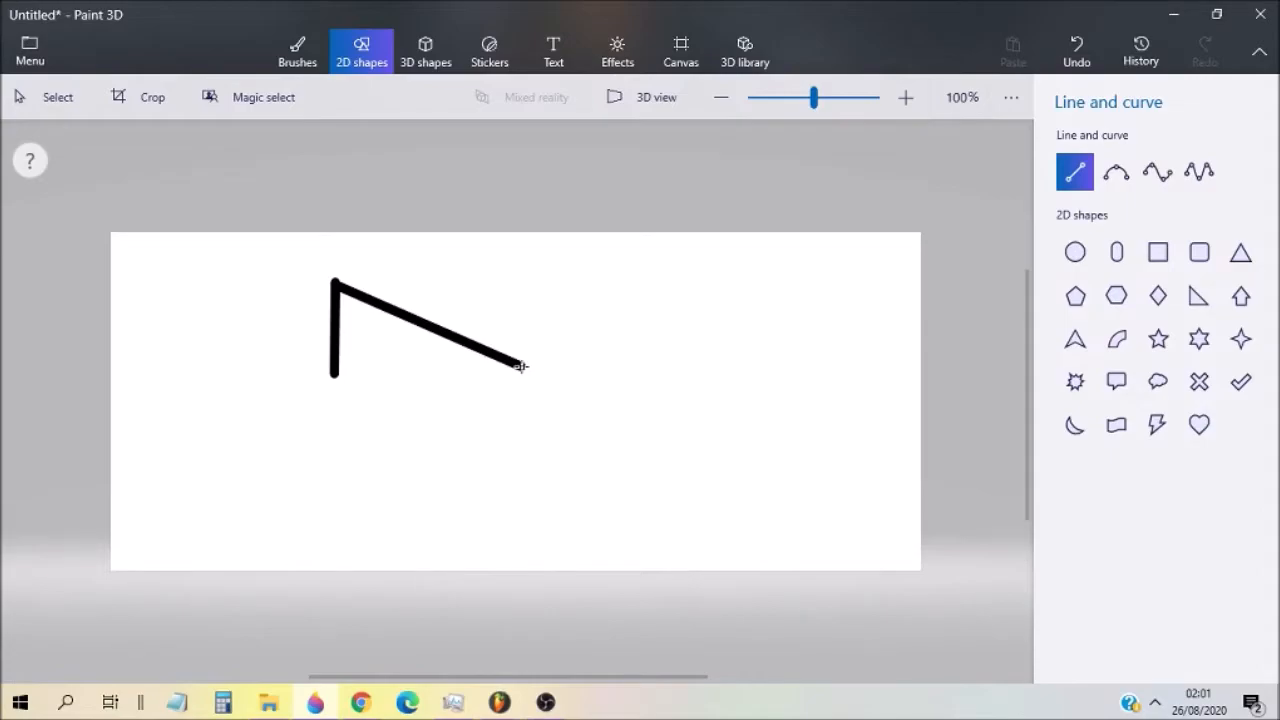
Step: Extend the sawtooth wave with a second vertical line and descending slope, ending it with a third vertical line
{"action": "left_click_drag", "start_coordinate": [518, 376], "coordinate": [516, 272]}
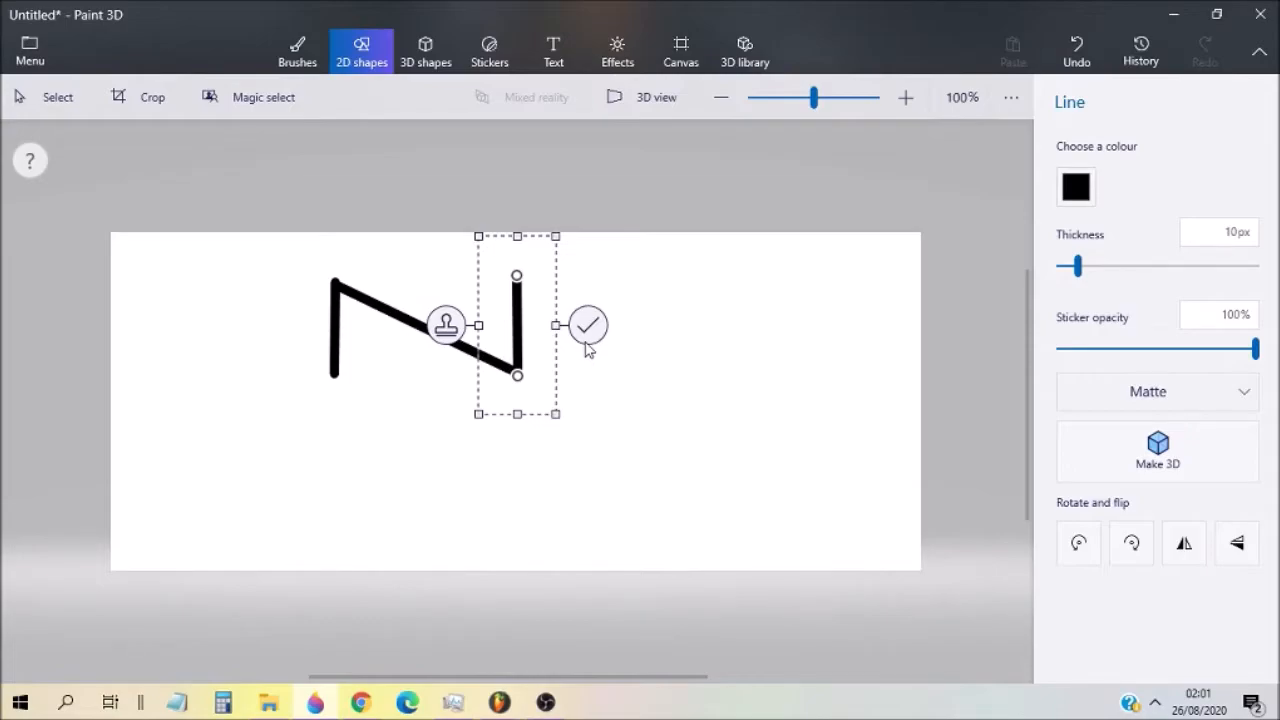
{"action": "left_click_drag", "start_coordinate": [516, 274], "coordinate": [678, 376]}
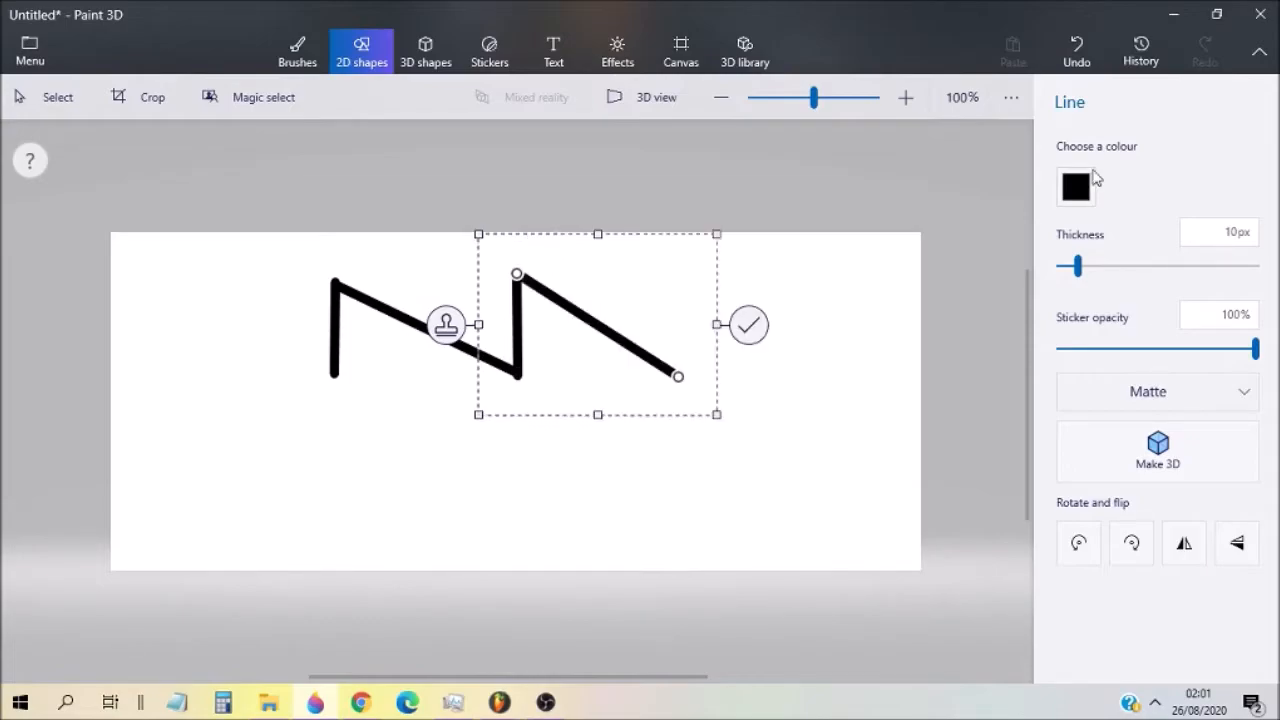
{"action": "left_click", "coordinate": [1082, 172]}
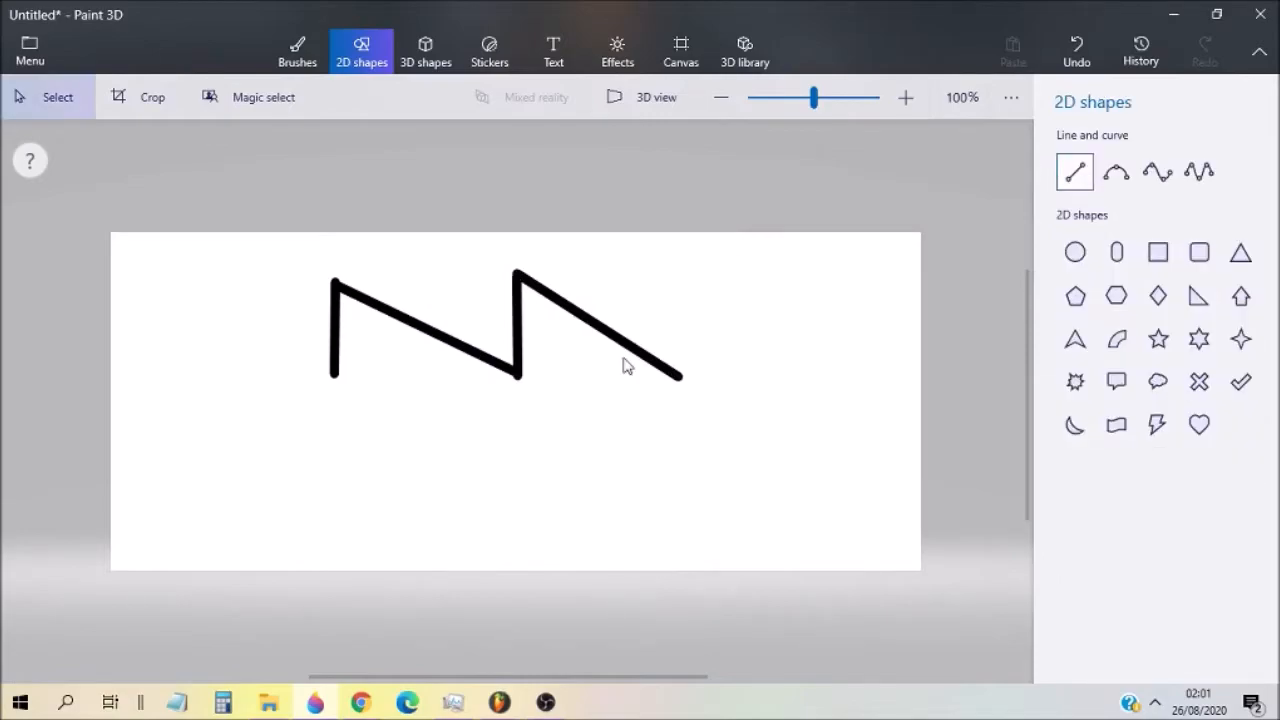
{"action": "left_click_drag", "start_coordinate": [681, 377], "coordinate": [676, 276]}
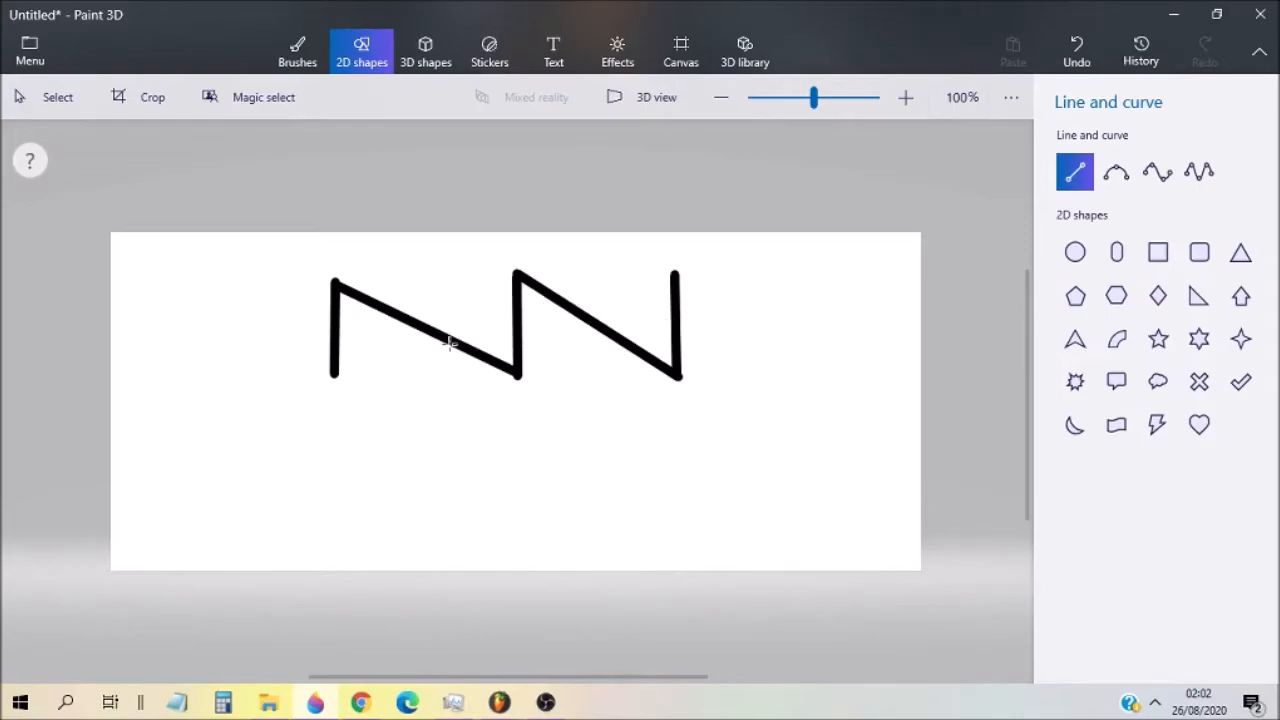
Step: Start a smaller sawtooth wave below the first with a short vertical line, a descending slope and a second vertical line
{"action": "left_click_drag", "start_coordinate": [331, 459], "coordinate": [331, 402]}
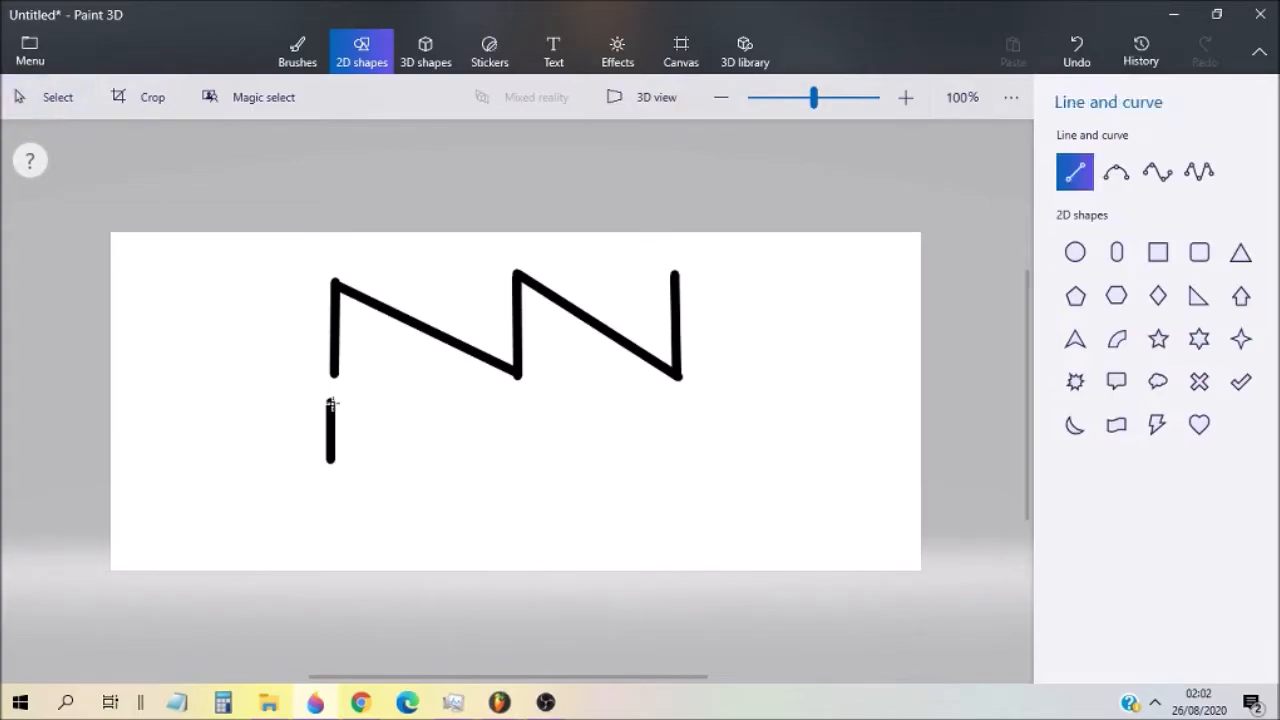
{"action": "mouse_move", "coordinate": [331, 403]}
{"action": "left_mouse_down"}
{"action": "mouse_move", "coordinate": [468, 456]}
{"action": "mouse_move", "coordinate": [456, 453]}
{"action": "left_mouse_up"}
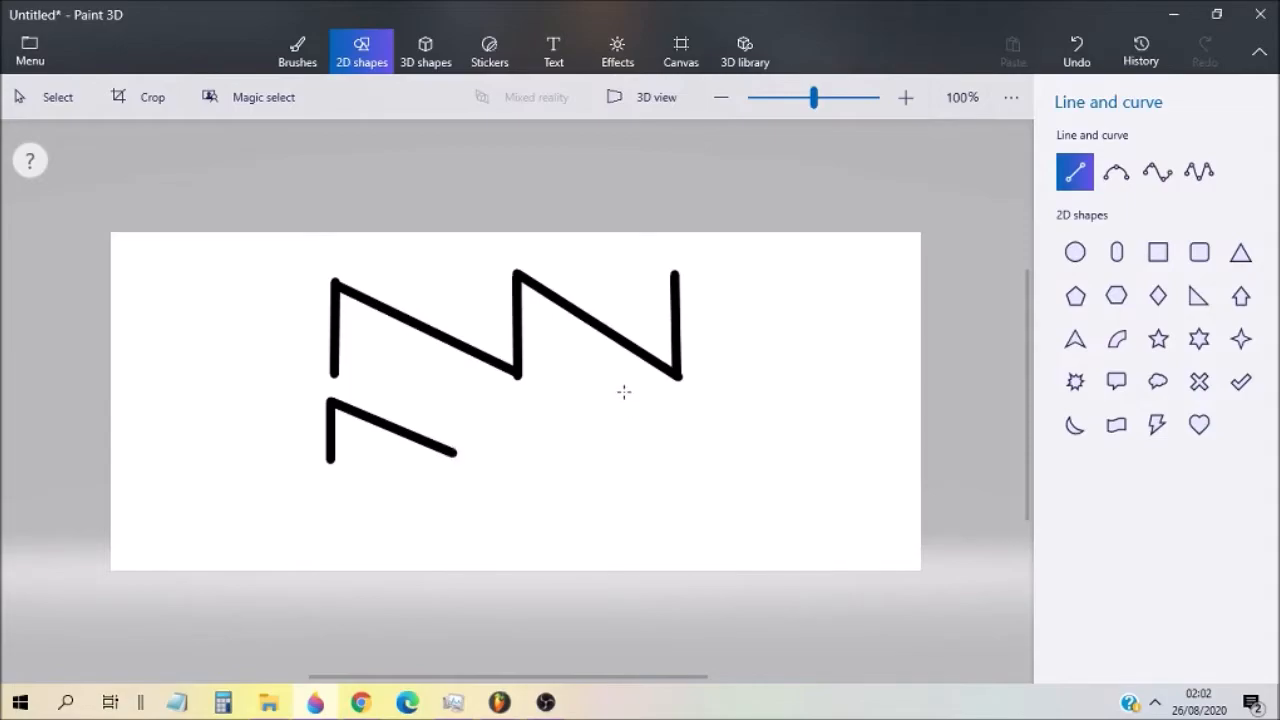
{"action": "left_click", "coordinate": [954, 238]}
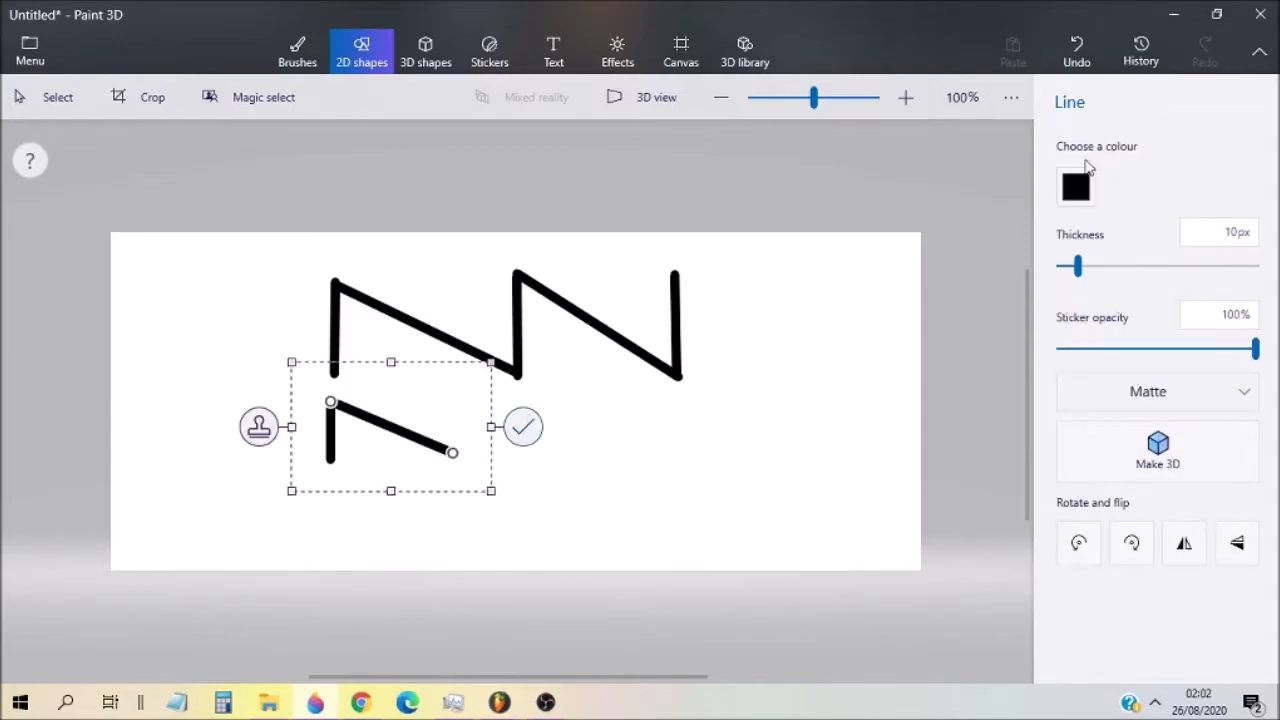
{"action": "left_click", "coordinate": [1084, 175]}
{"action": "left_click_drag", "start_coordinate": [453, 453], "coordinate": [449, 397]}
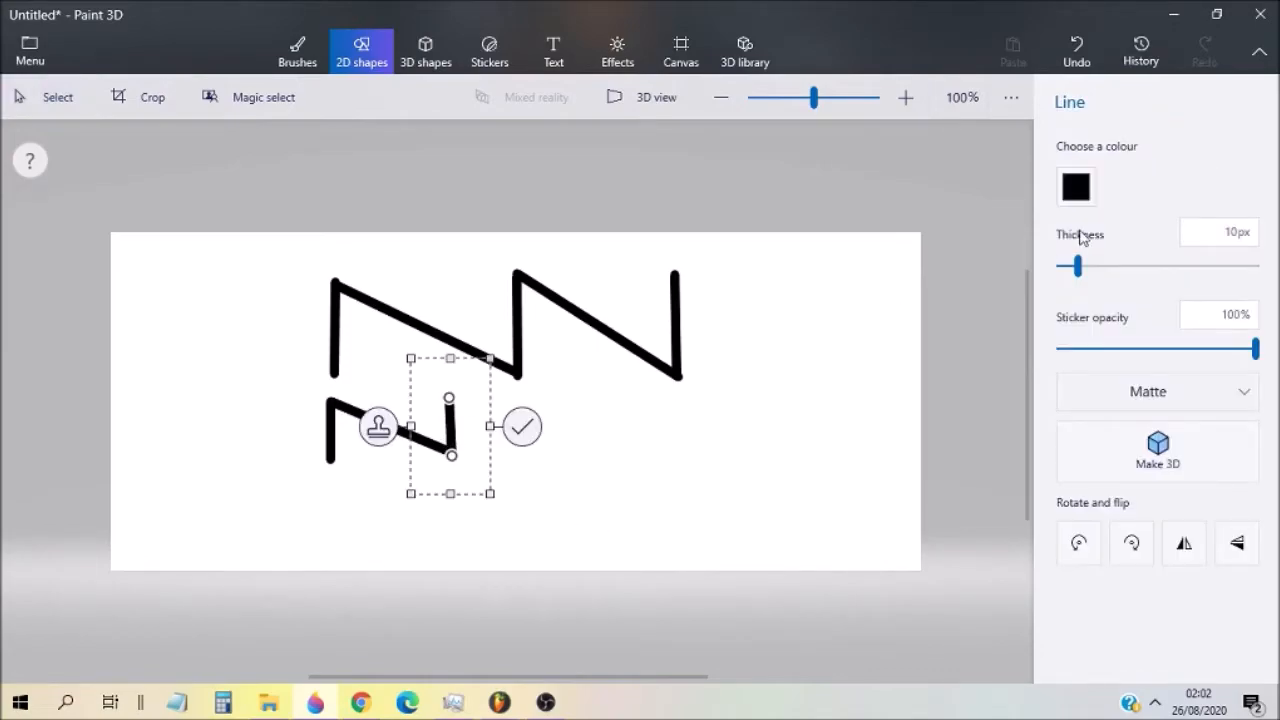
Step: Continue the lower sawtooth wave with a second descending slope and a third short vertical line
{"action": "left_click", "coordinate": [1090, 168]}
{"action": "left_click_drag", "start_coordinate": [449, 397], "coordinate": [580, 462]}
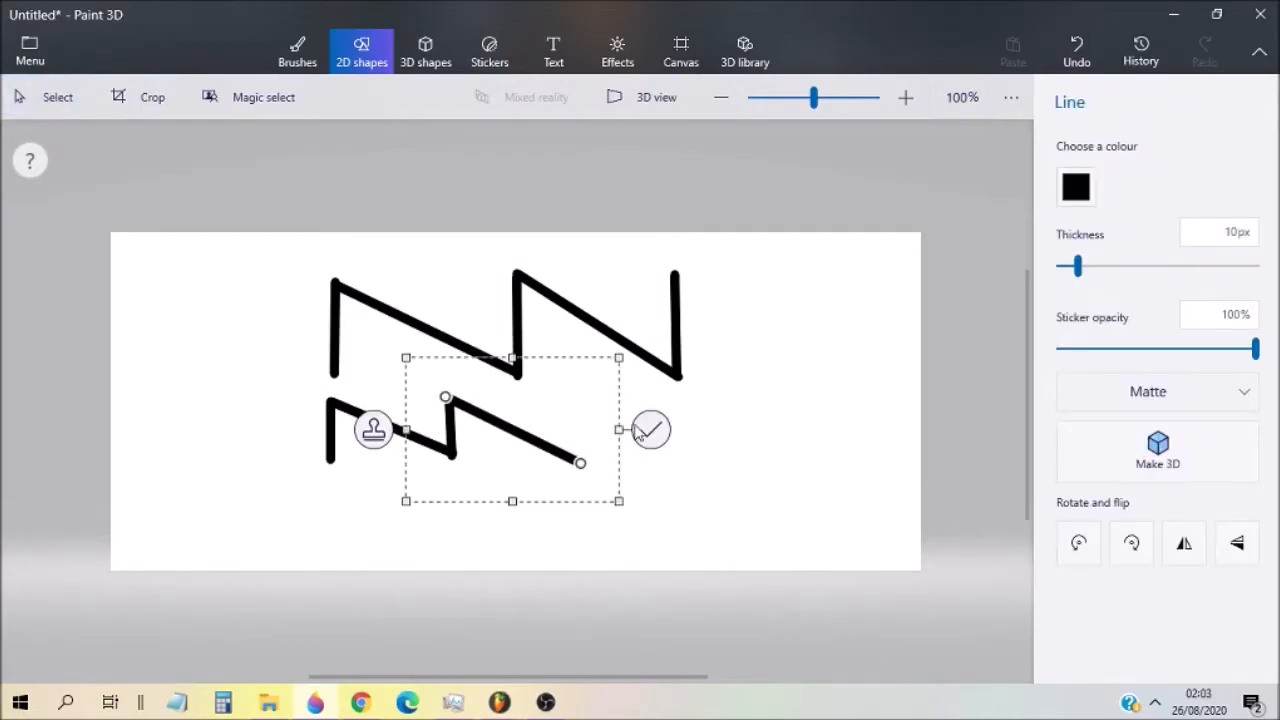
{"action": "left_click", "coordinate": [1079, 175]}
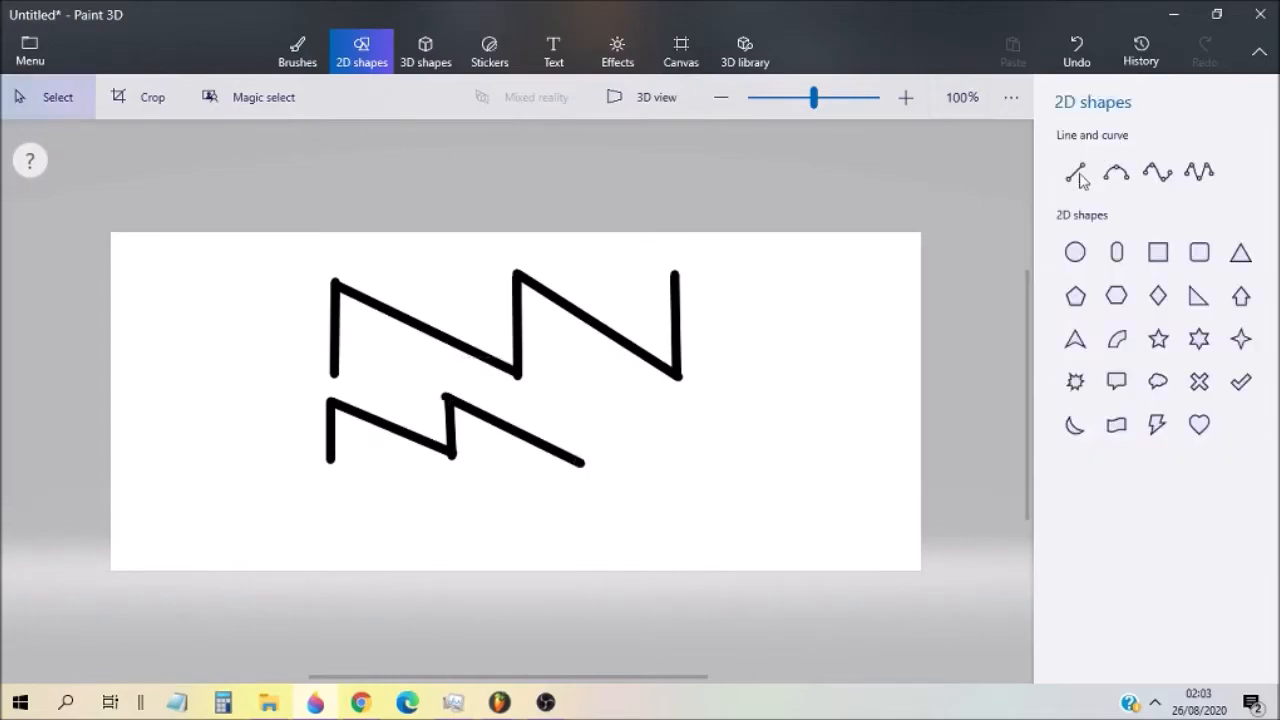
{"action": "left_click_drag", "start_coordinate": [580, 461], "coordinate": [587, 397]}
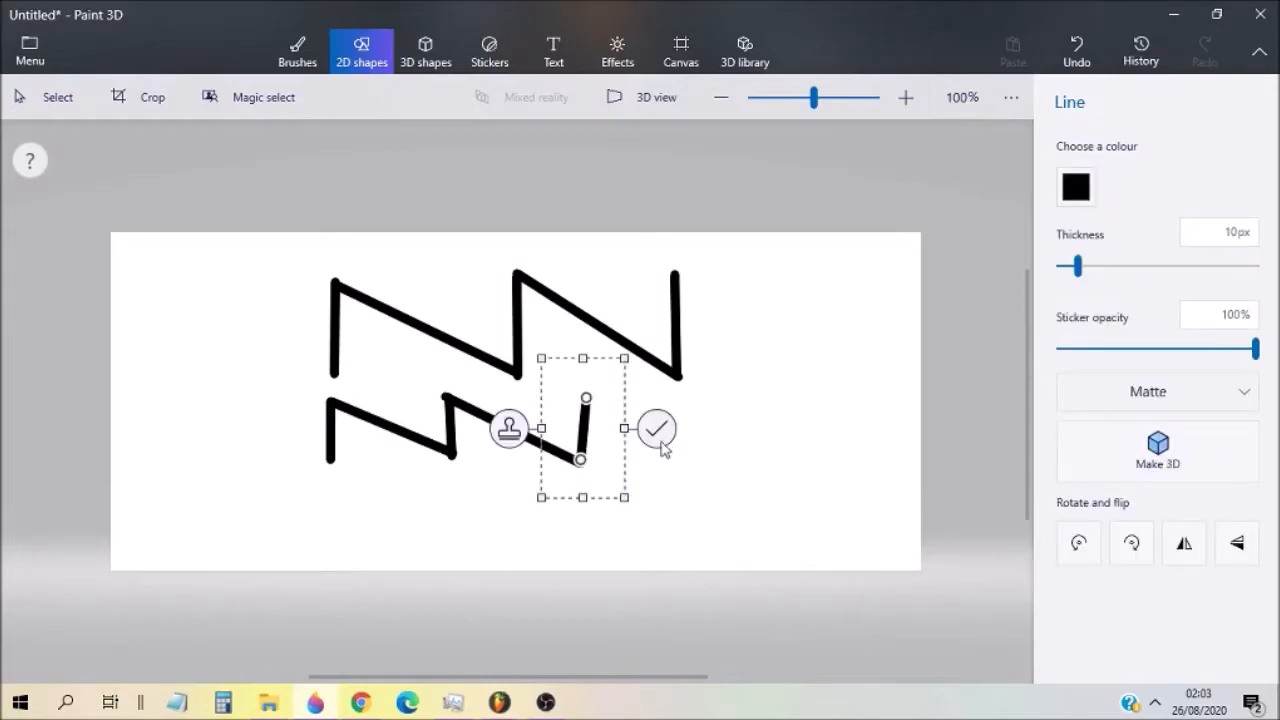
{"action": "left_click", "coordinate": [1073, 128]}
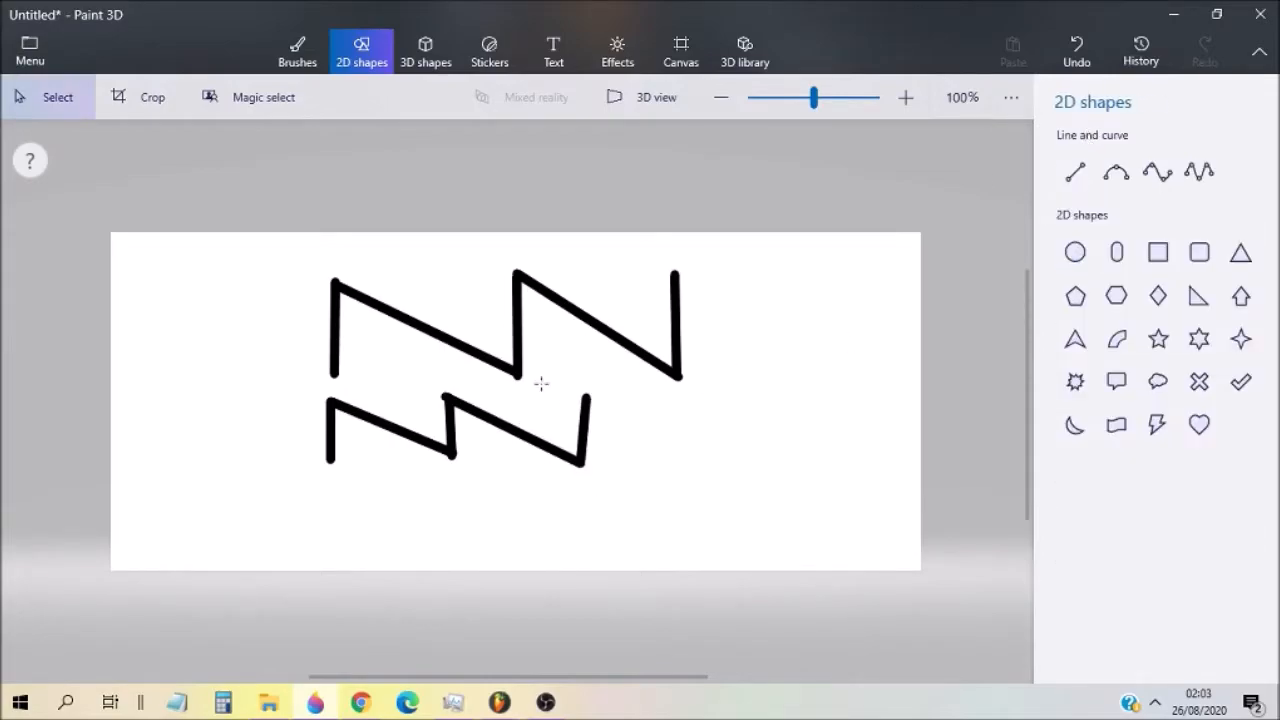
Step: Finish the second wave with a third descending slope and a closing vertical line beneath the upper wave's end
{"action": "left_click", "coordinate": [1075, 172]}
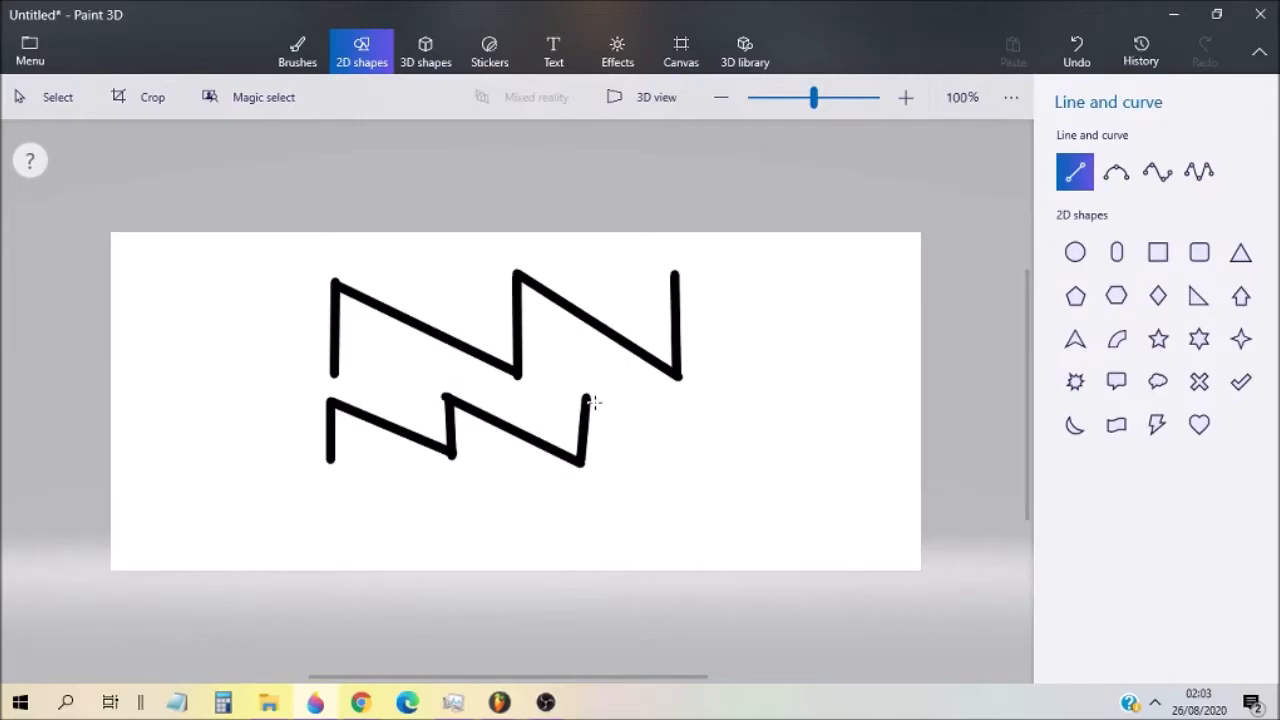
{"action": "left_click_drag", "start_coordinate": [593, 402], "coordinate": [676, 452]}
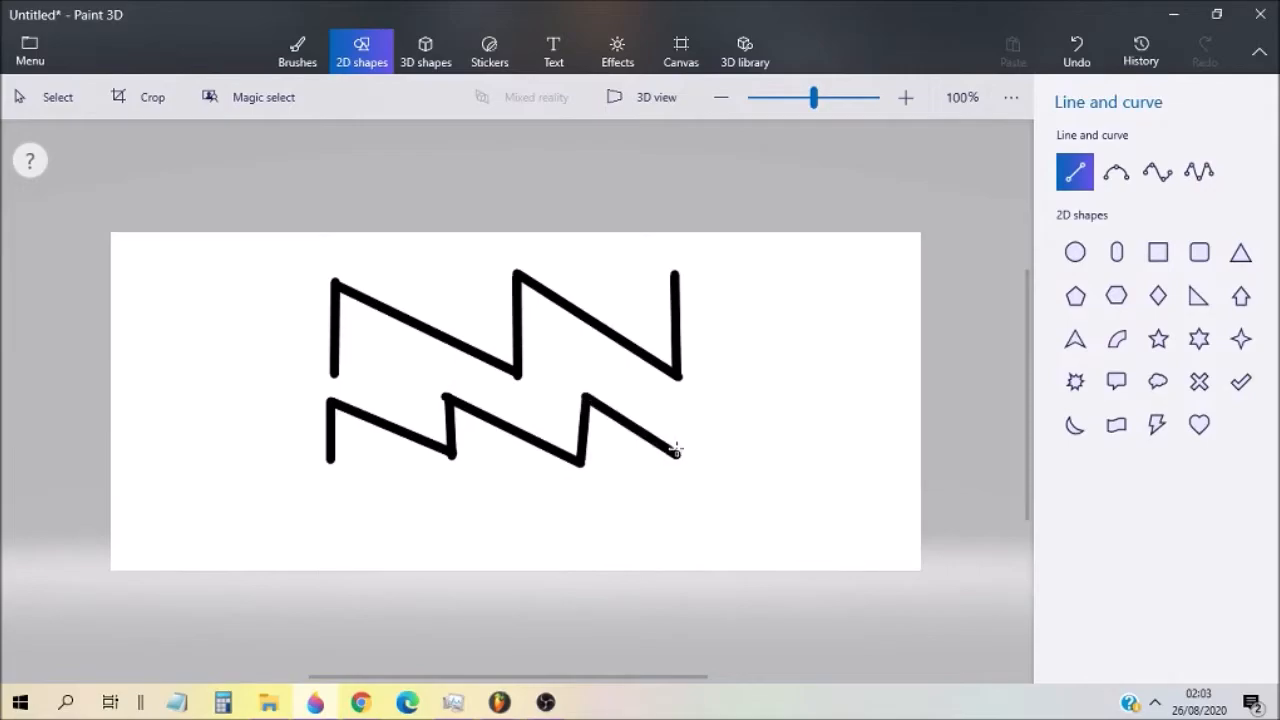
{"action": "left_click_drag", "start_coordinate": [676, 450], "coordinate": [676, 452]}
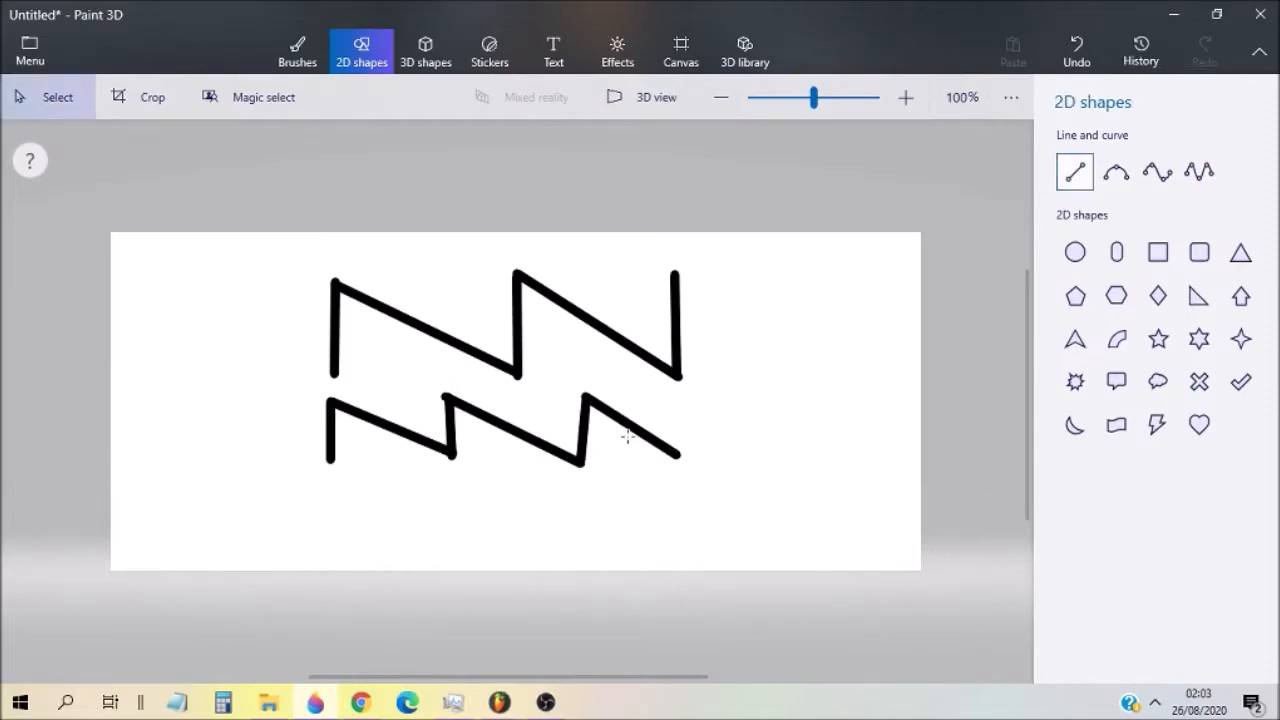
{"action": "left_click_drag", "start_coordinate": [678, 455], "coordinate": [678, 405]}
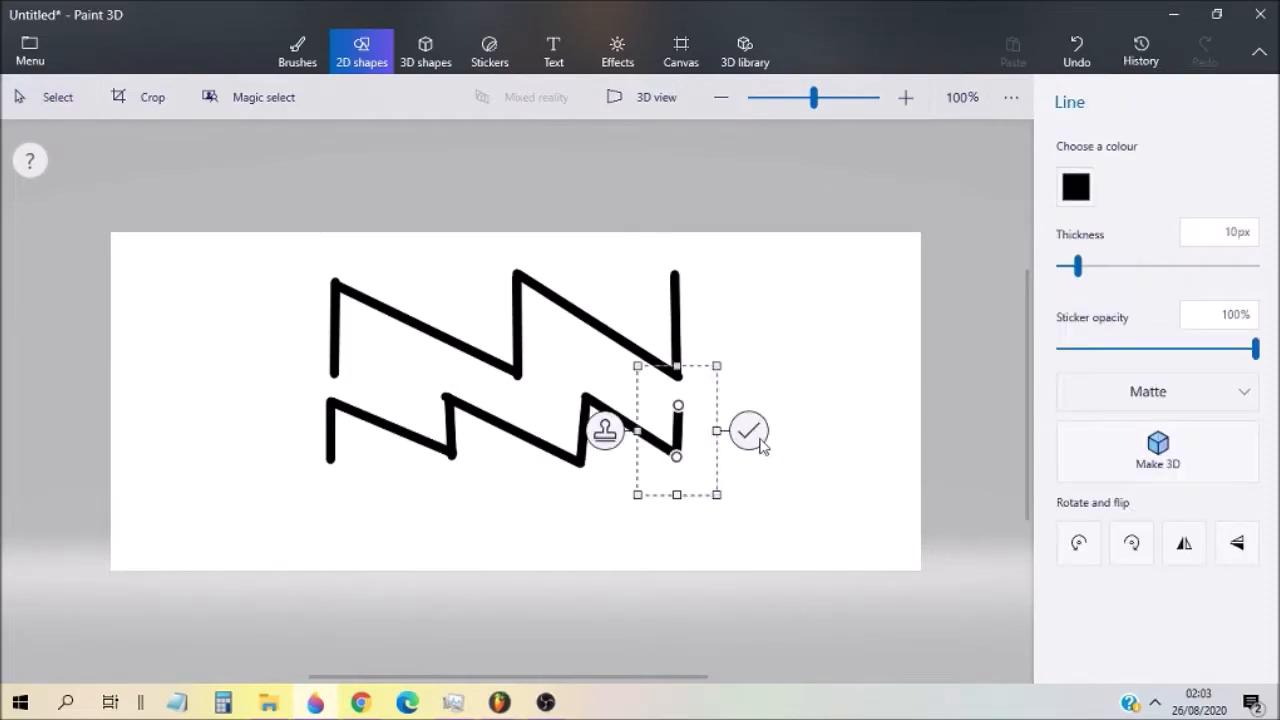
{"action": "left_click", "coordinate": [750, 432]}
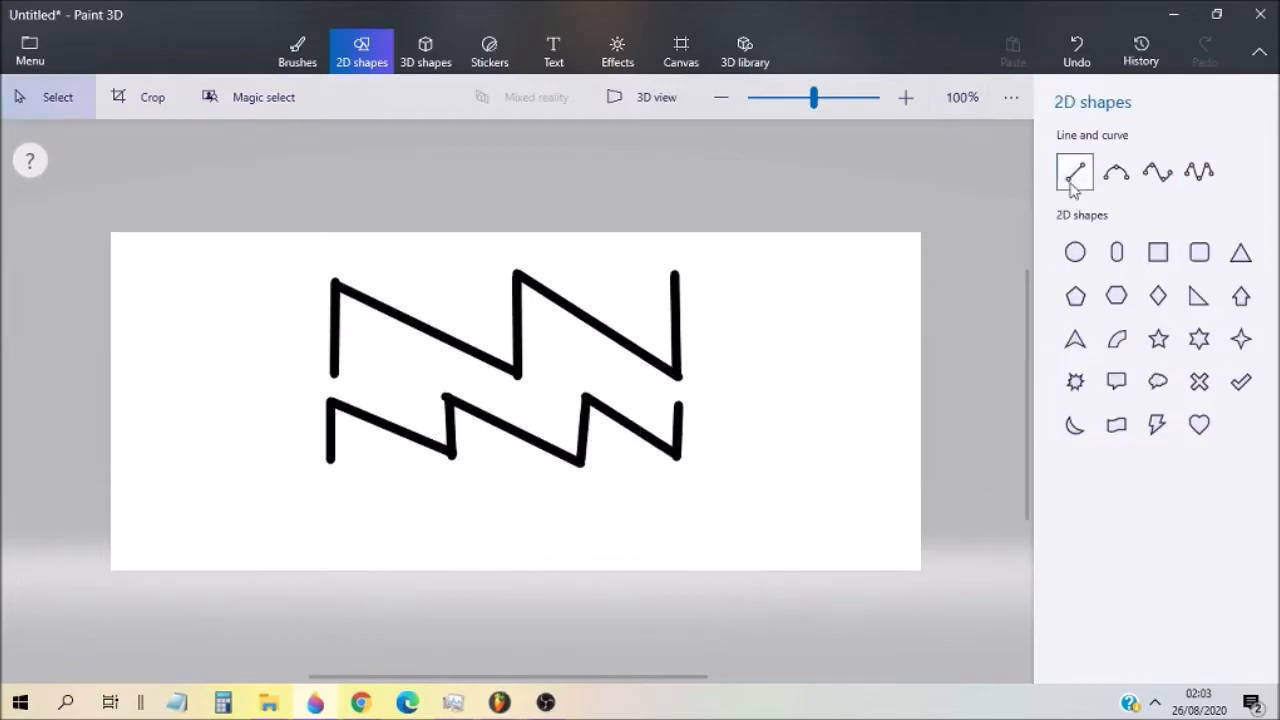
Step: Start a third sawtooth wave below the second with a vertical line, a descending slope and another vertical line
{"action": "left_click", "coordinate": [1071, 186]}
{"action": "left_click_drag", "start_coordinate": [327, 553], "coordinate": [329, 481]}
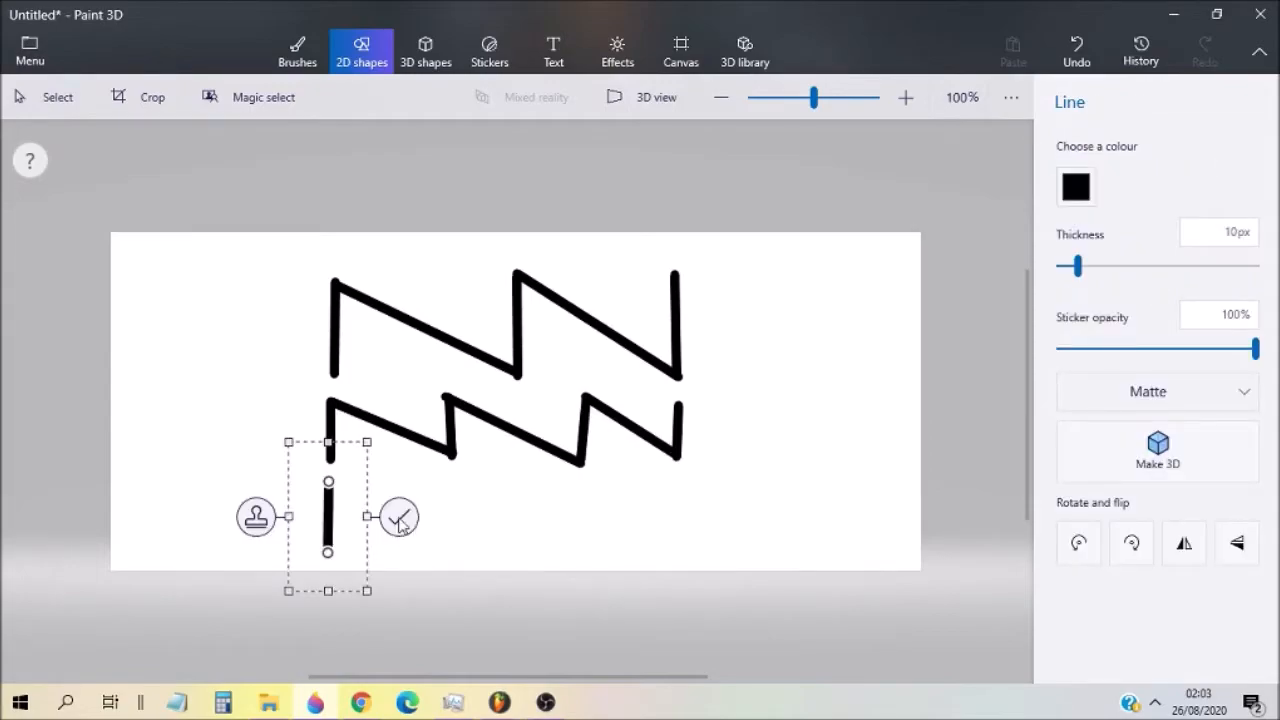
{"action": "left_click", "coordinate": [399, 517]}
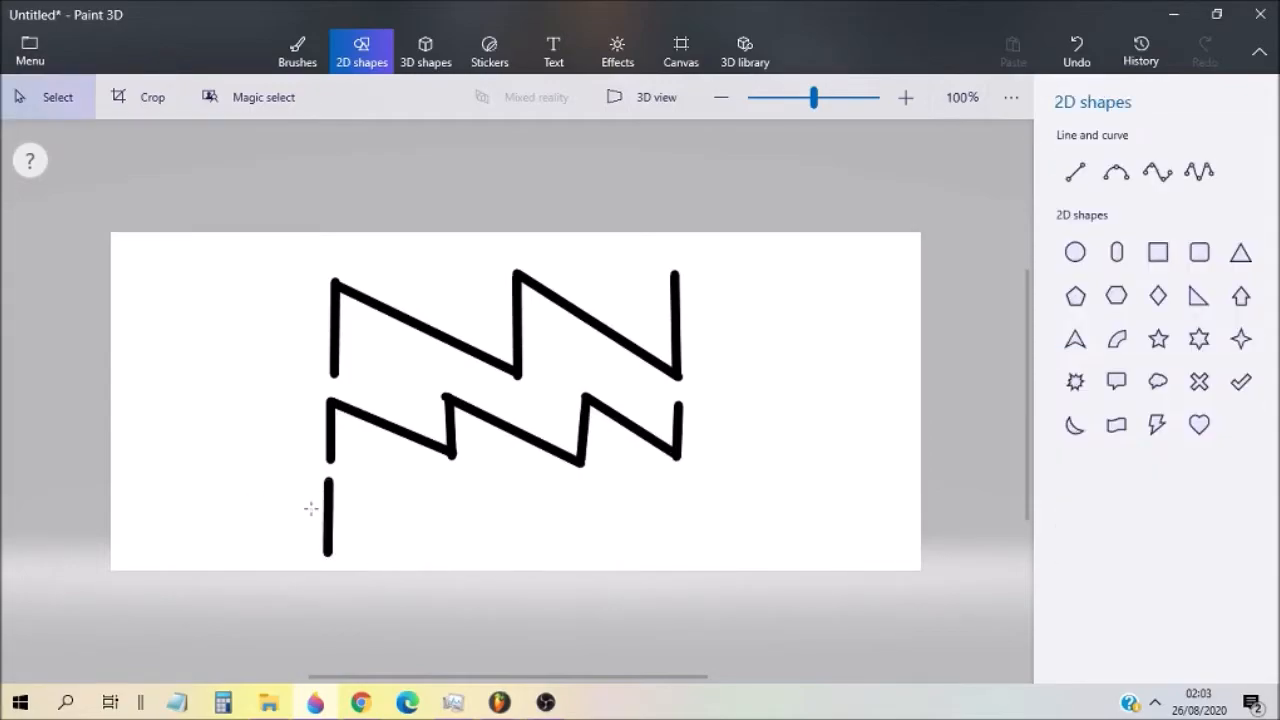
{"action": "left_click_drag", "start_coordinate": [328, 481], "coordinate": [446, 548]}
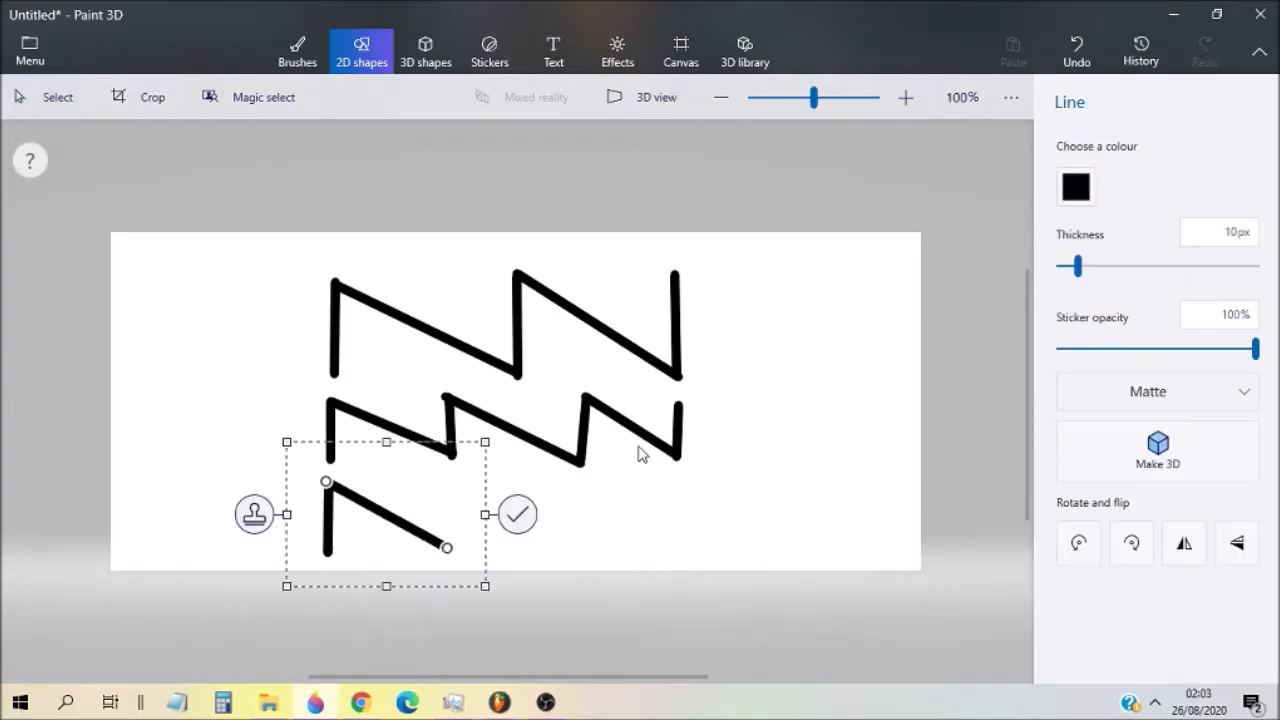
{"action": "left_click", "coordinate": [806, 289]}
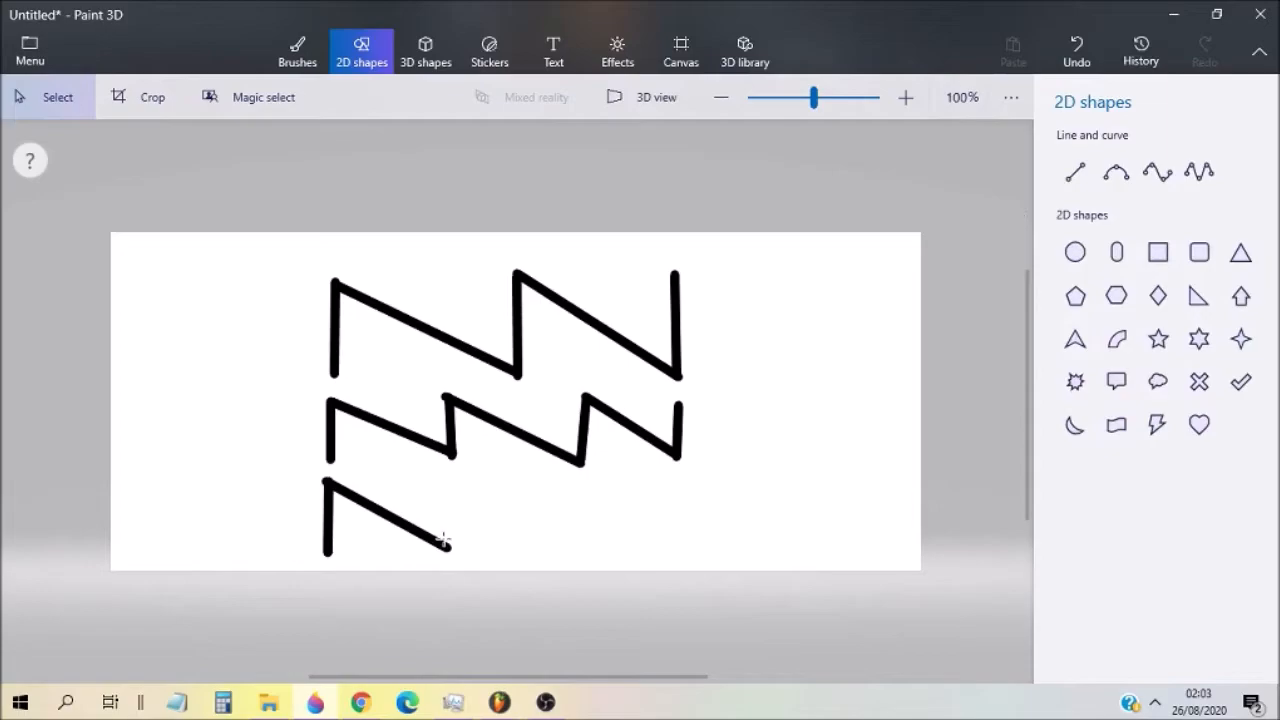
{"action": "left_click_drag", "start_coordinate": [446, 548], "coordinate": [448, 481]}
{"action": "left_click", "coordinate": [522, 518]}
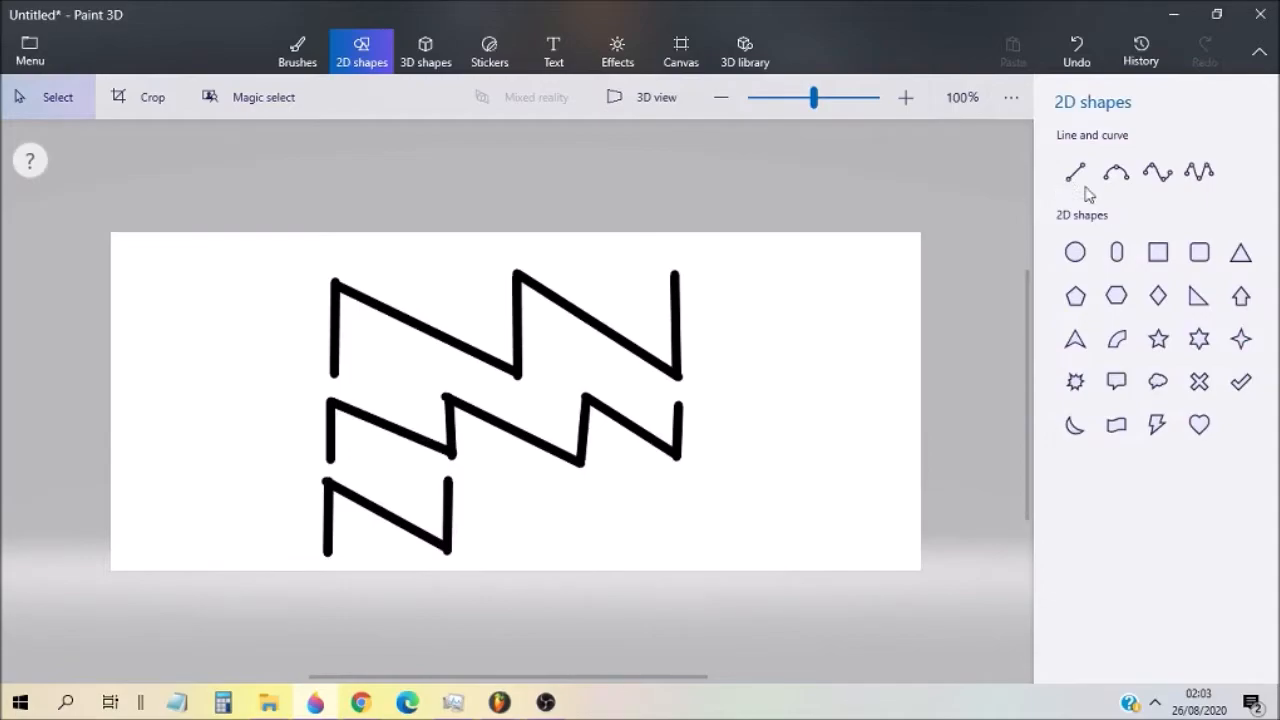
Step: Add a narrower, shallower tooth to the third wave with a short descending slope and a short vertical line
{"action": "left_click", "coordinate": [1076, 176]}
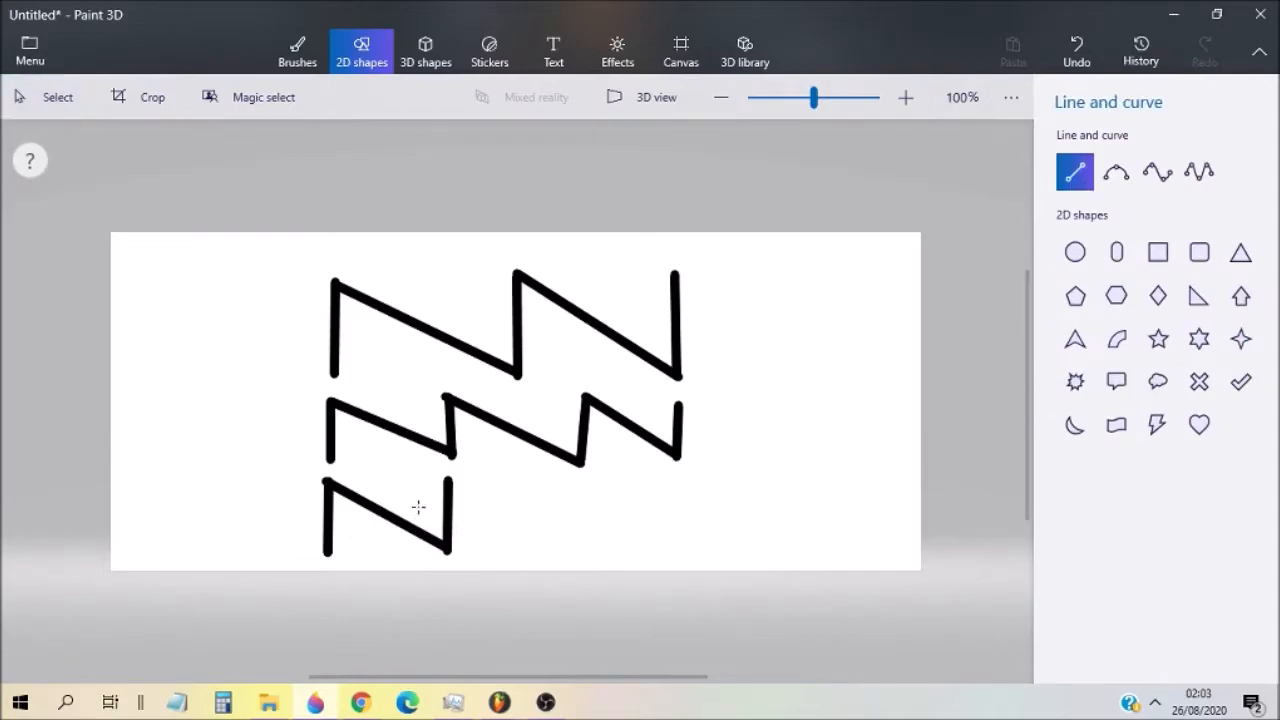
{"action": "mouse_move", "coordinate": [445, 479]}
{"action": "left_mouse_down"}
{"action": "mouse_move", "coordinate": [513, 518]}
{"action": "mouse_move", "coordinate": [515, 352]}
{"action": "mouse_move", "coordinate": [509, 521]}
{"action": "left_mouse_up"}
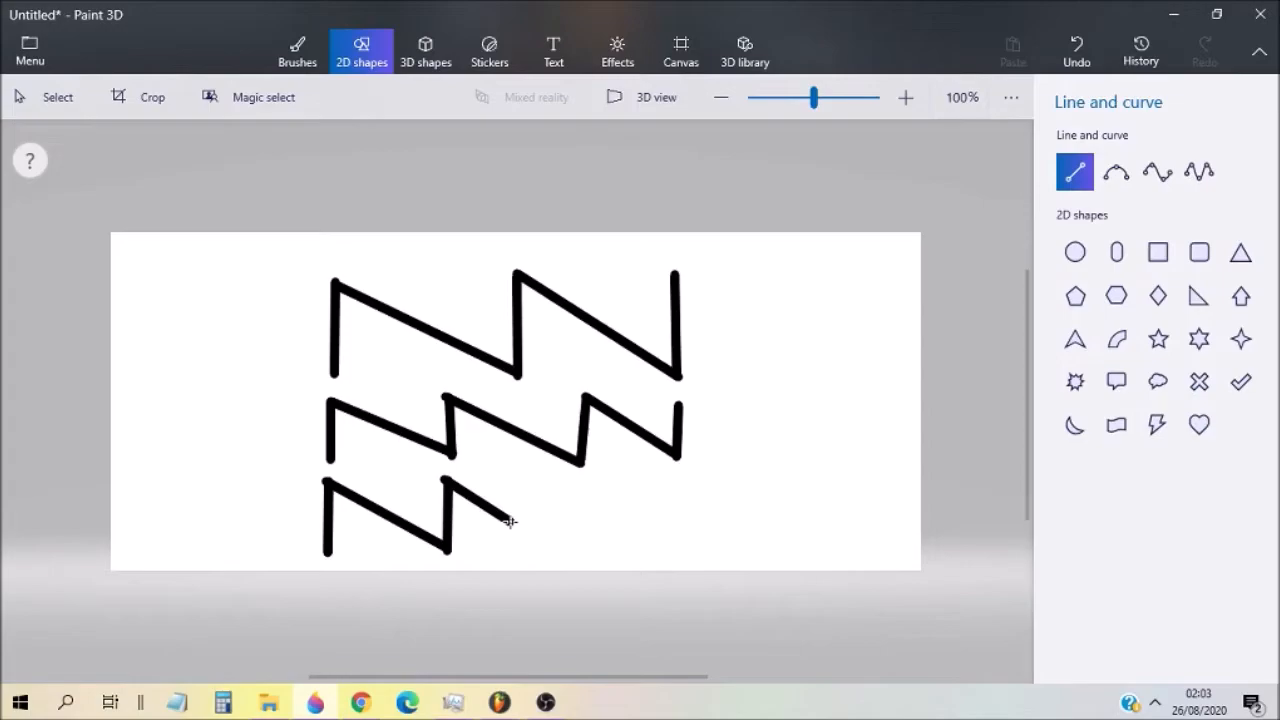
{"action": "left_click_drag", "start_coordinate": [509, 521], "coordinate": [509, 521]}
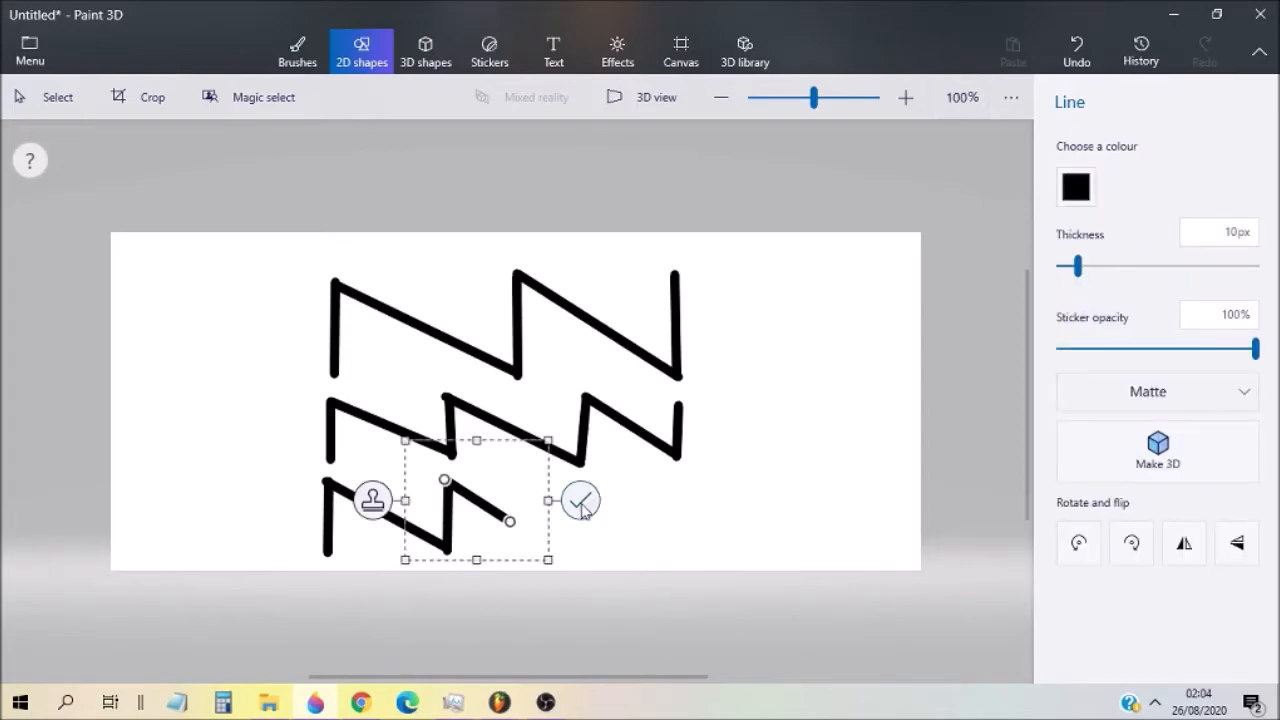
{"action": "left_click", "coordinate": [581, 503]}
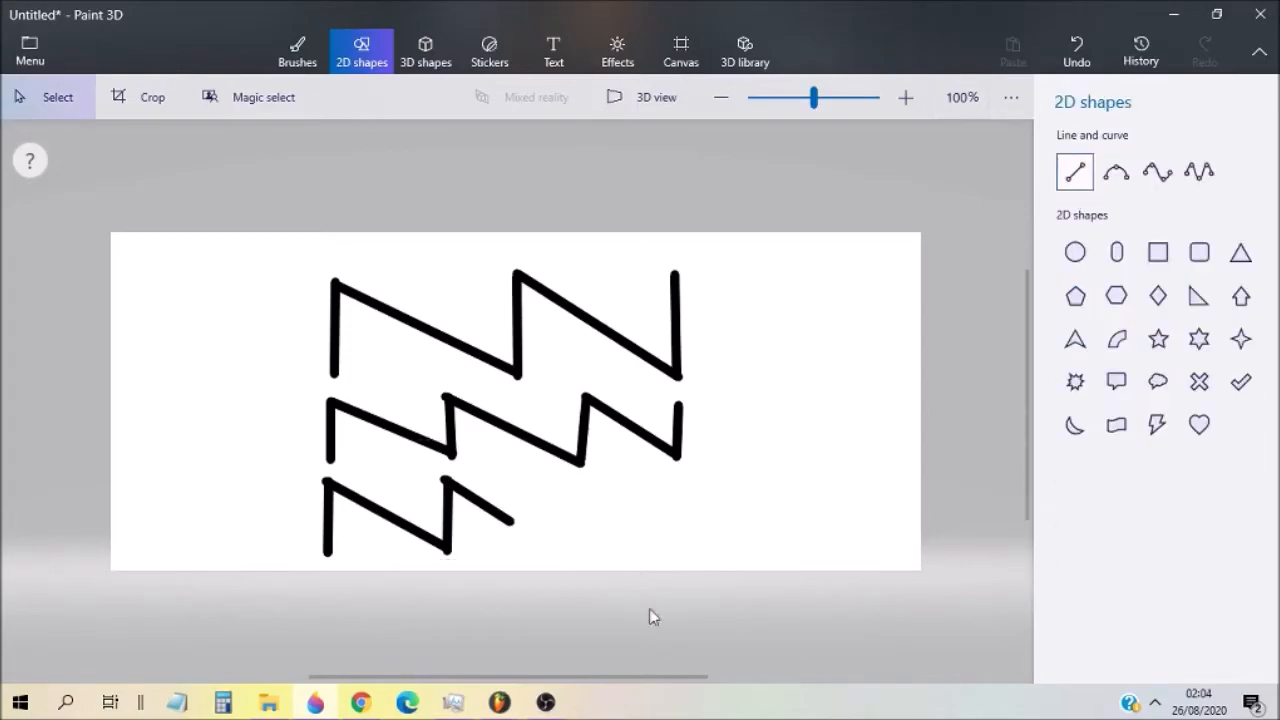
{"action": "left_click_drag", "start_coordinate": [513, 520], "coordinate": [510, 478]}
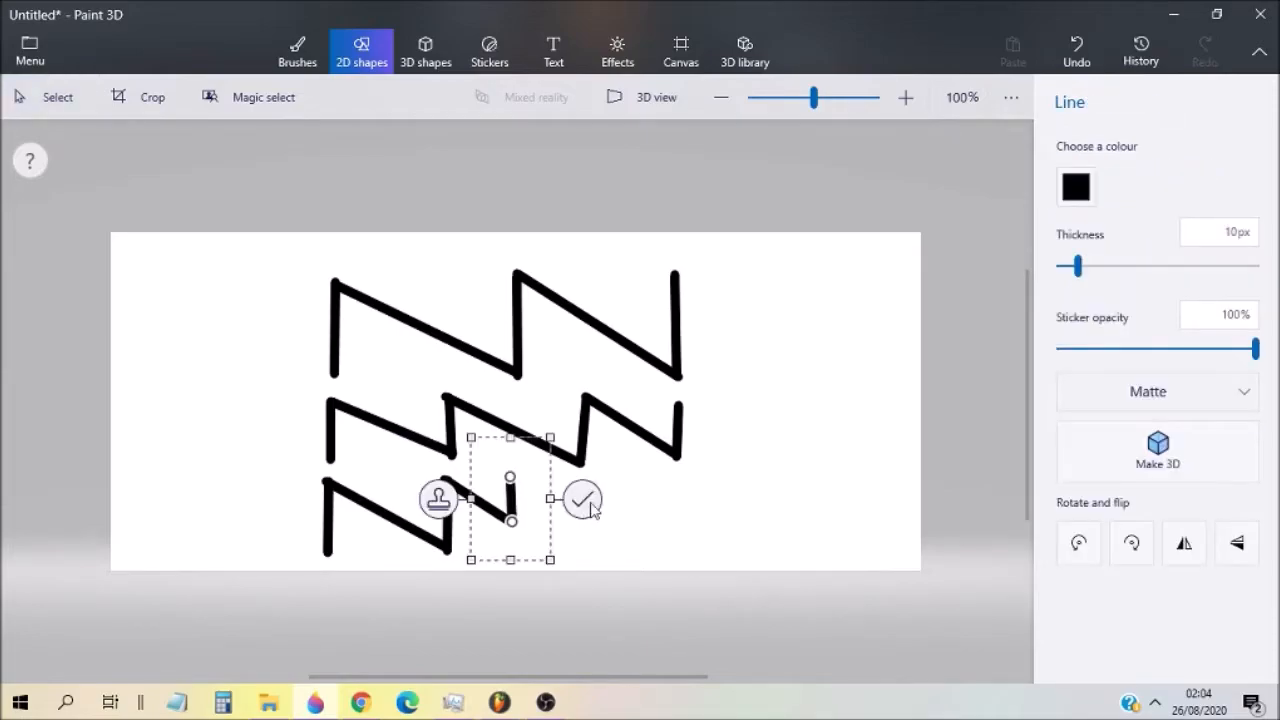
{"action": "left_click", "coordinate": [651, 563]}
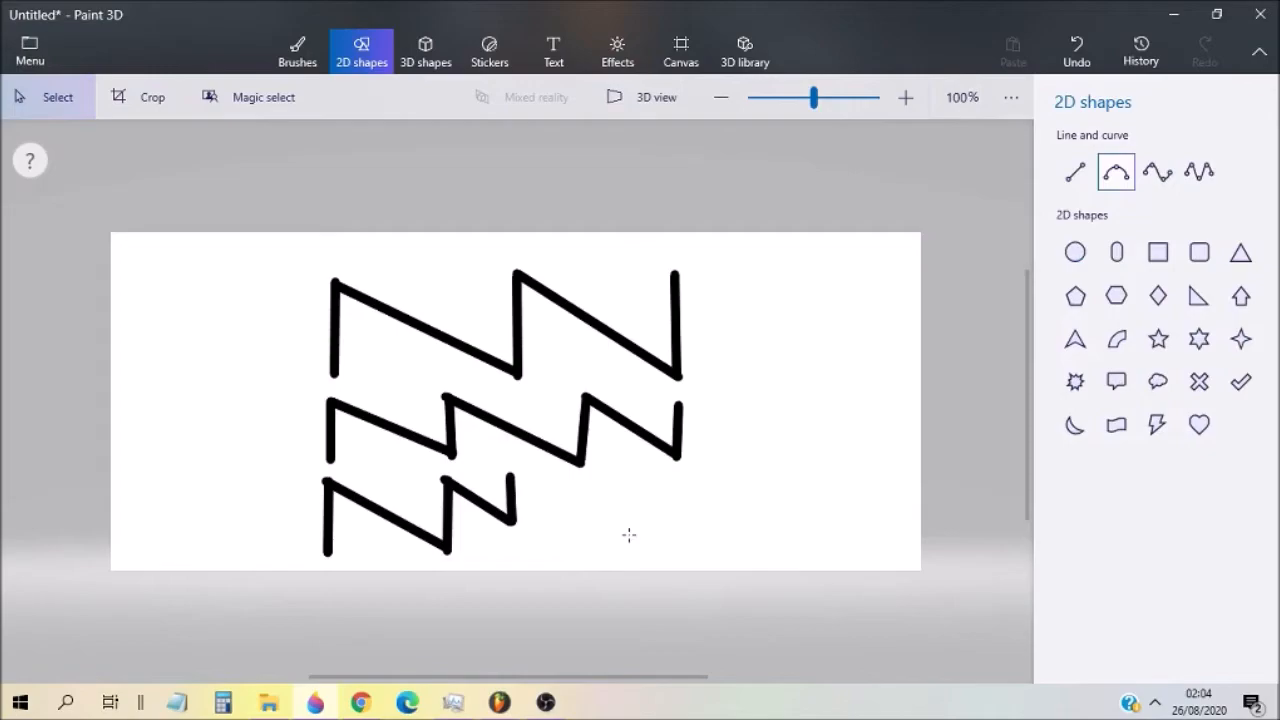
Step: Add a wide tooth to the third wave with a long descending slope and a taller vertical line
{"action": "mouse_move", "coordinate": [507, 475]}
{"action": "left_mouse_down"}
{"action": "mouse_move", "coordinate": [588, 553]}
{"action": "mouse_move", "coordinate": [645, 551]}
{"action": "mouse_move", "coordinate": [635, 554]}
{"action": "left_mouse_up"}
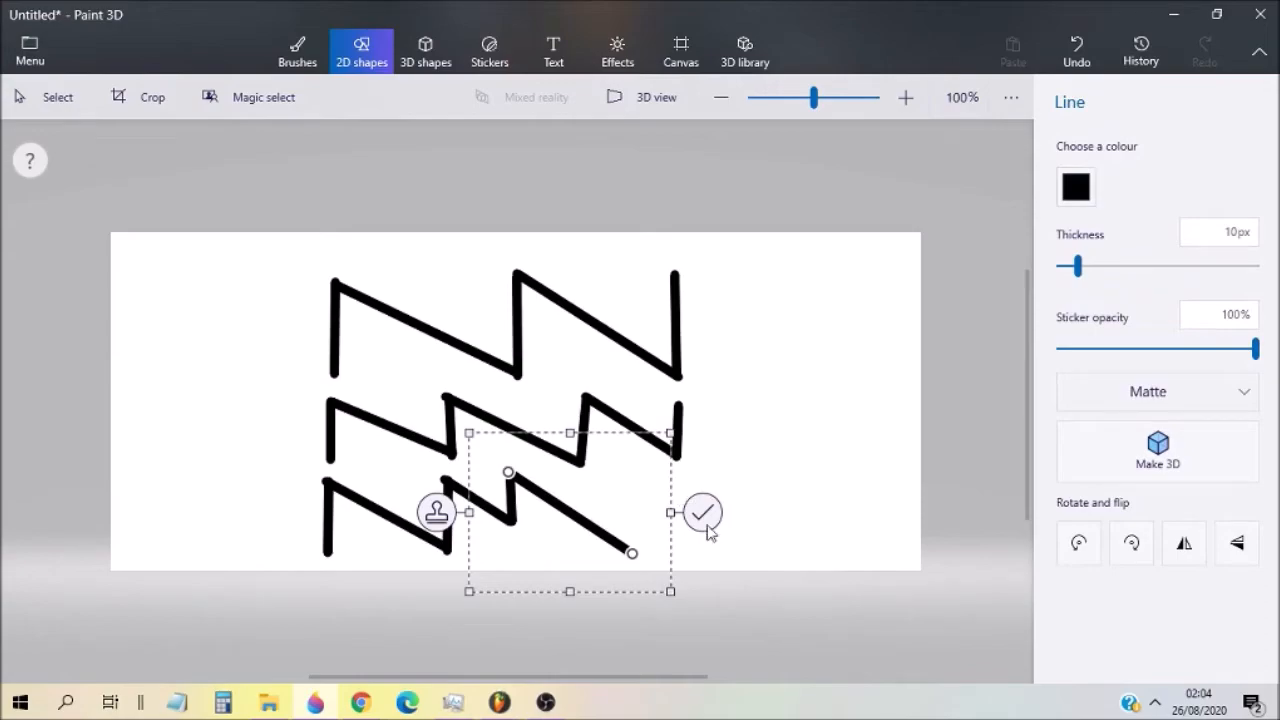
{"action": "left_click", "coordinate": [705, 525]}
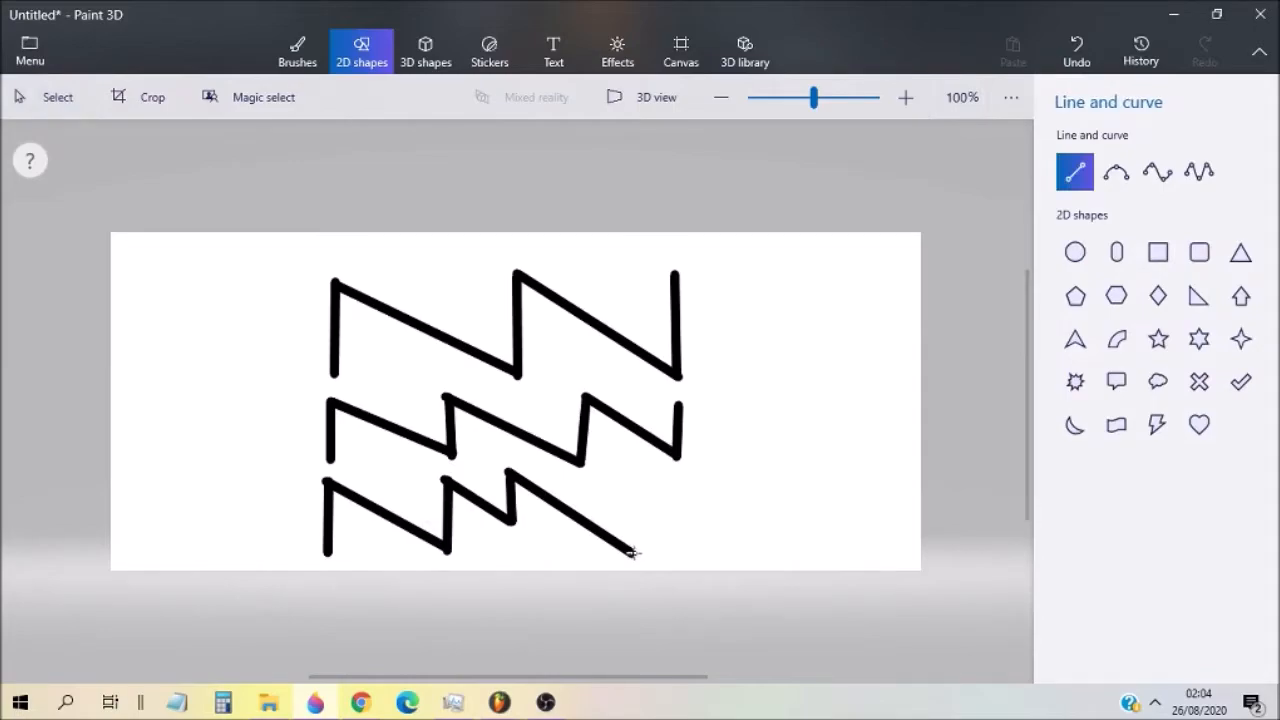
{"action": "left_click_drag", "start_coordinate": [632, 552], "coordinate": [632, 485]}
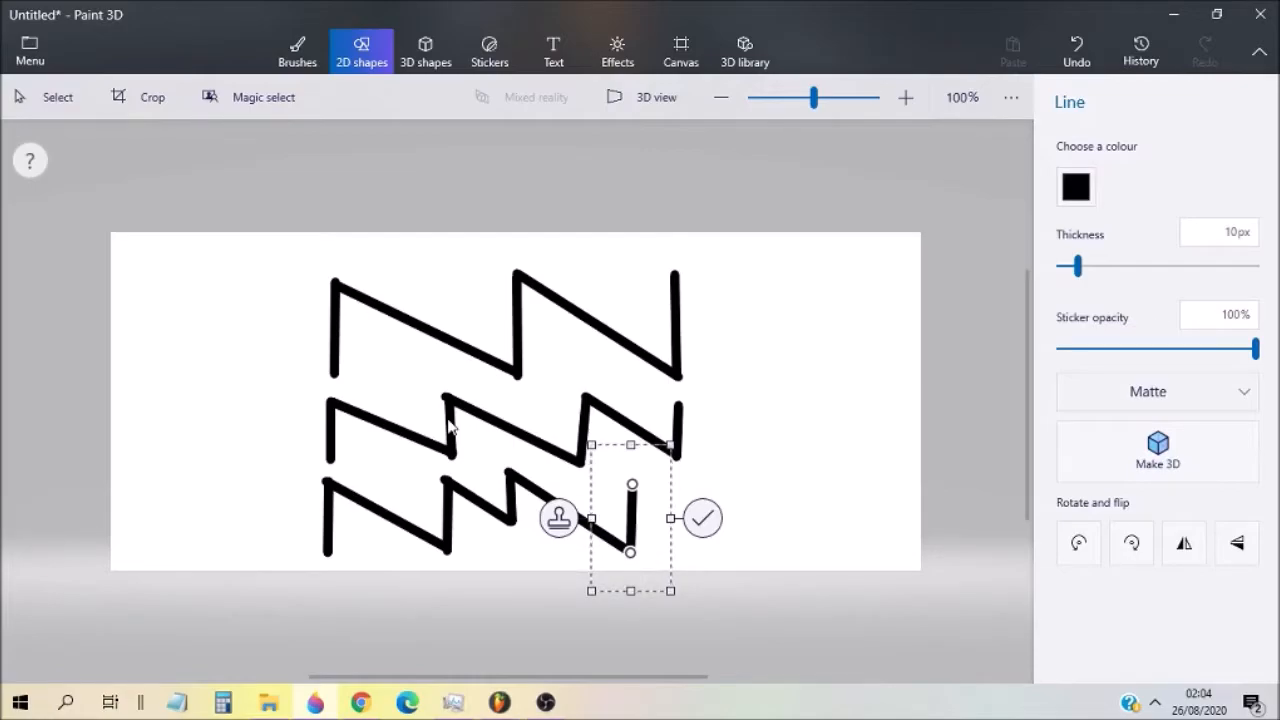
{"action": "left_click", "coordinate": [941, 349]}
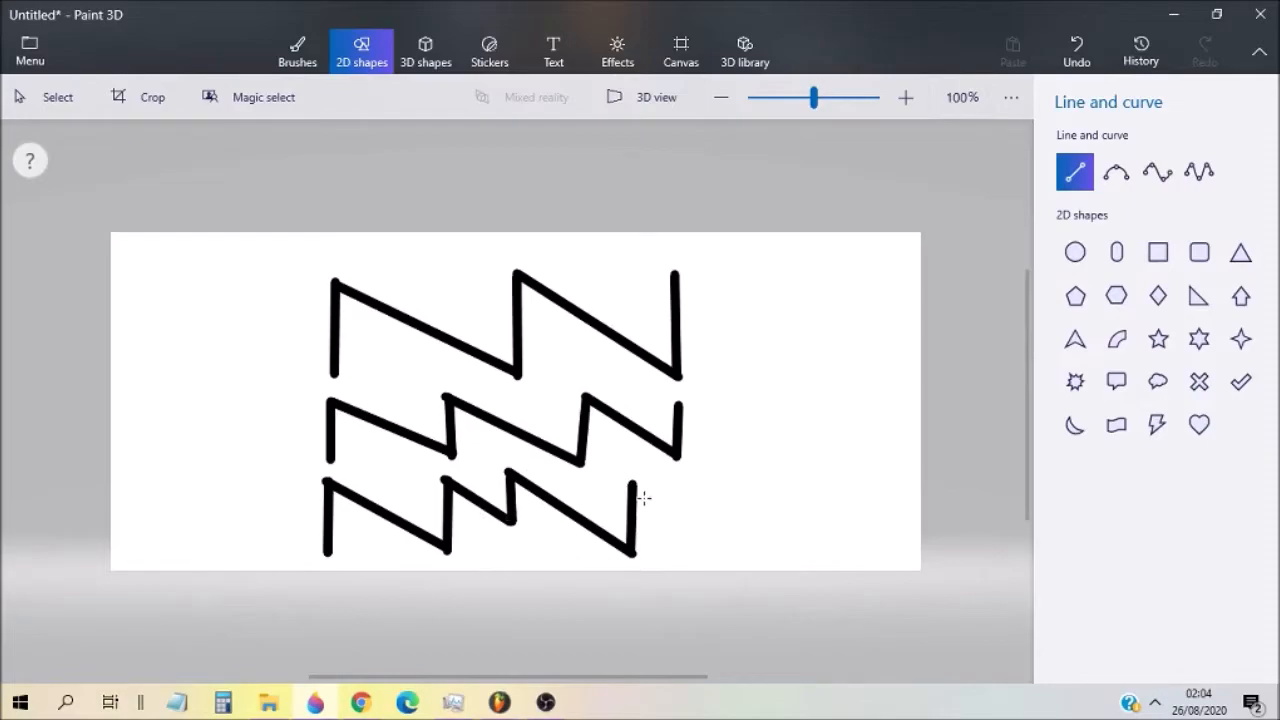
Step: Close the third wave with a short descending slope and a short vertical line, level with the ends of the waves above
{"action": "left_click_drag", "start_coordinate": [632, 483], "coordinate": [678, 517]}
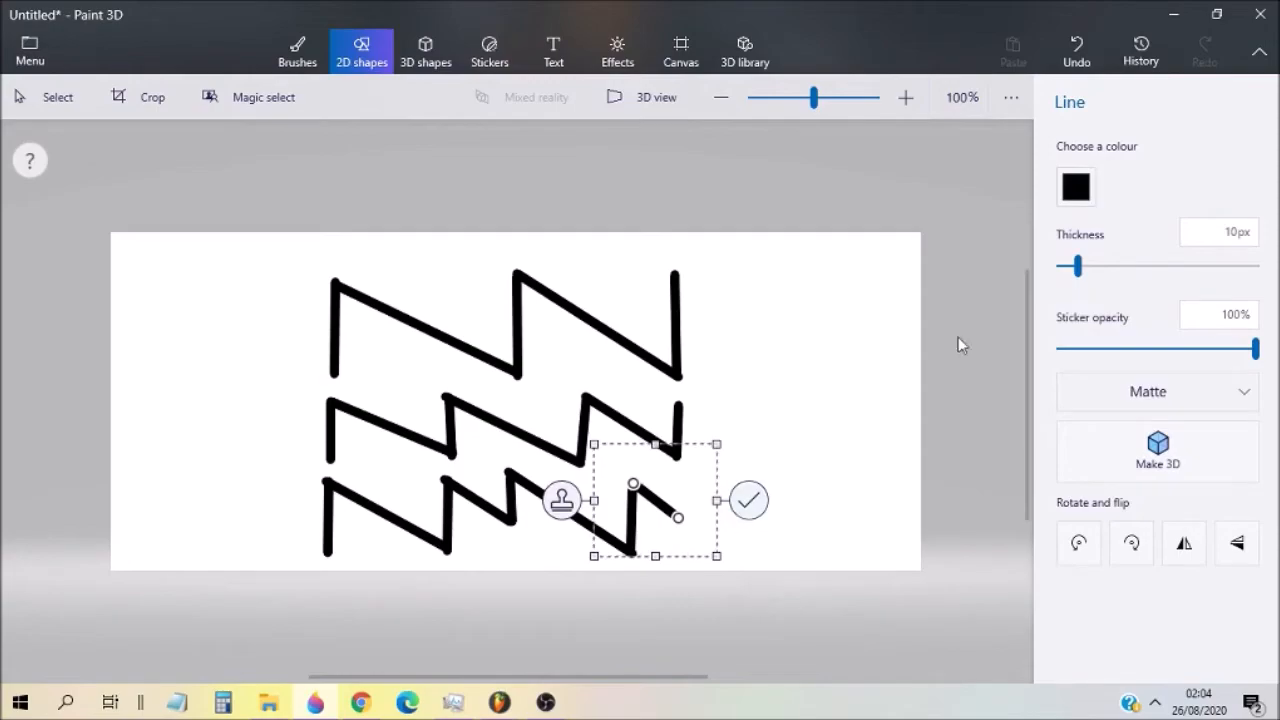
{"action": "left_click", "coordinate": [1020, 260]}
{"action": "left_click", "coordinate": [1075, 172]}
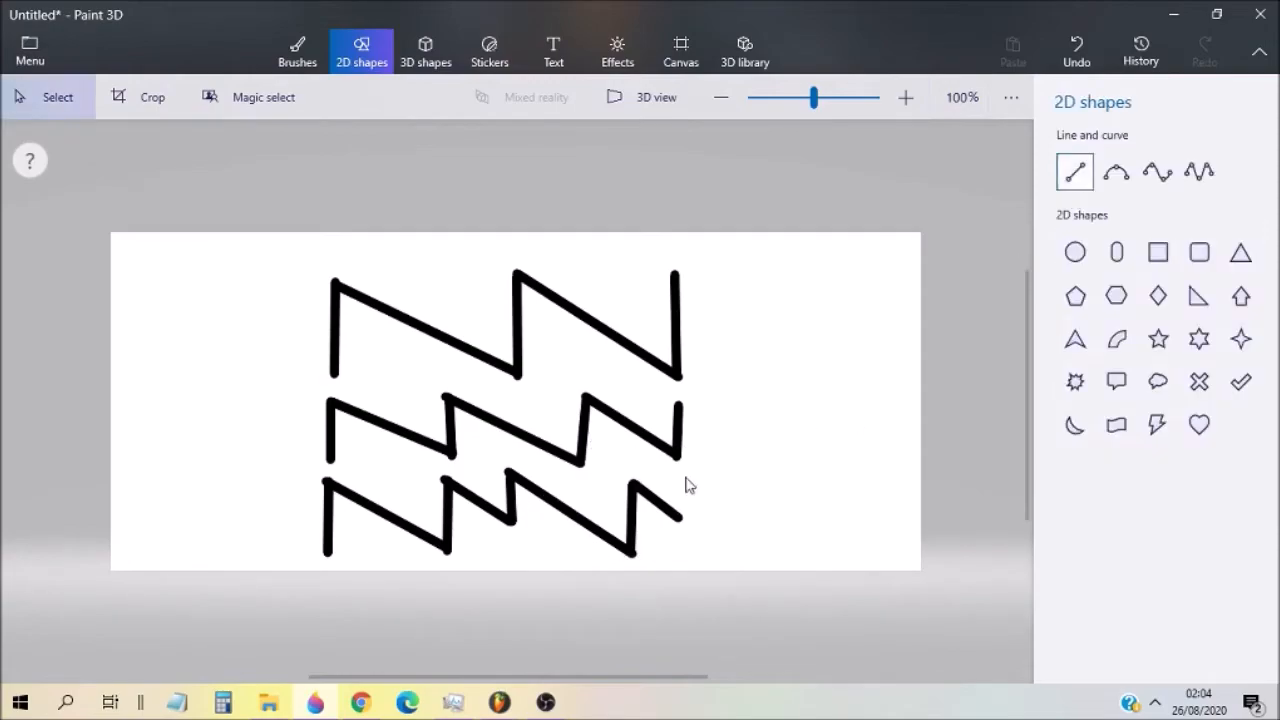
{"action": "left_click_drag", "start_coordinate": [677, 517], "coordinate": [675, 480]}
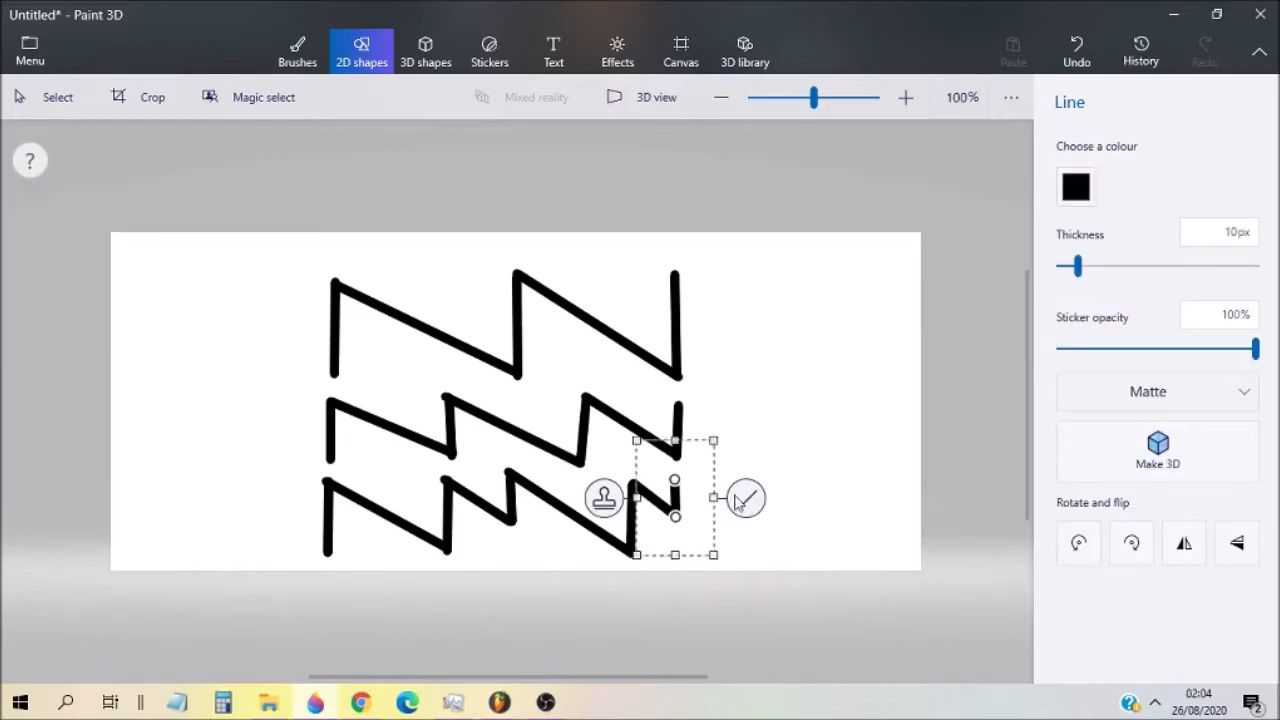
{"action": "left_click", "coordinate": [958, 477]}
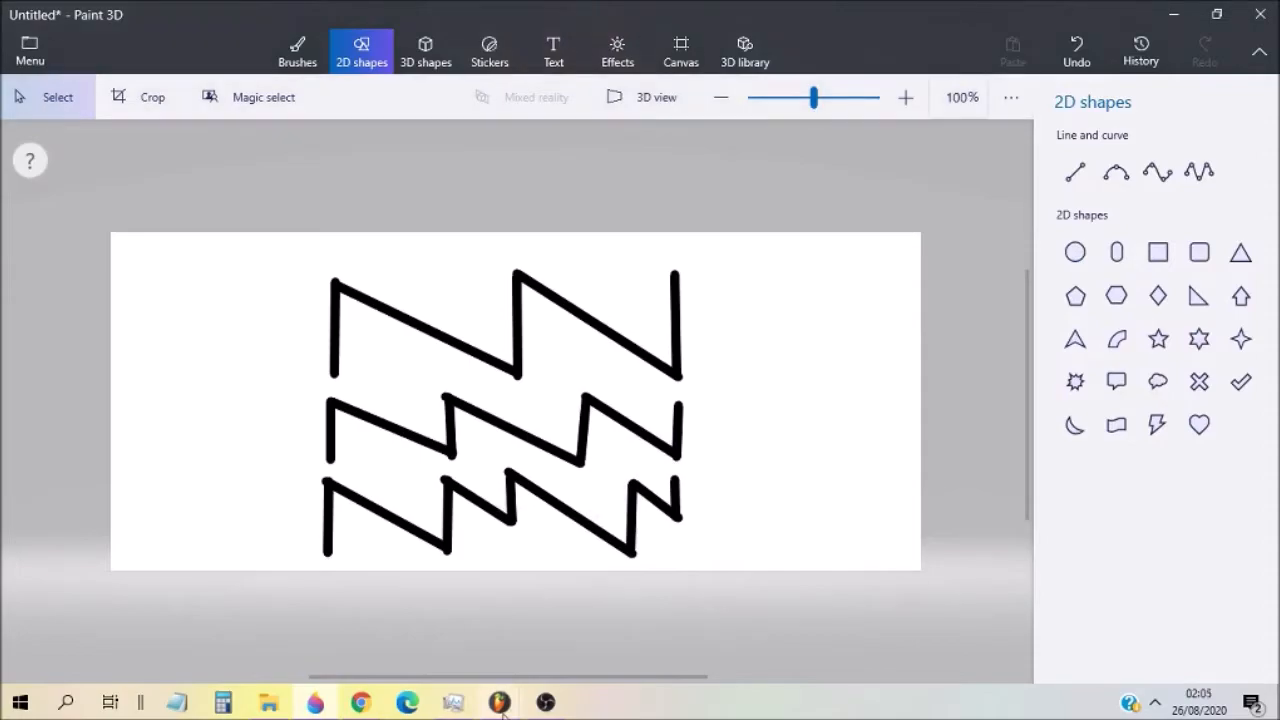
Step: Switch back to FL Studio and raise the GMS modulation amount to 1.00 %, then lower it to 0.68 %
{"action": "mouse_move", "coordinate": [499, 702]}
{"action": "left_click", "coordinate": [580, 662]}
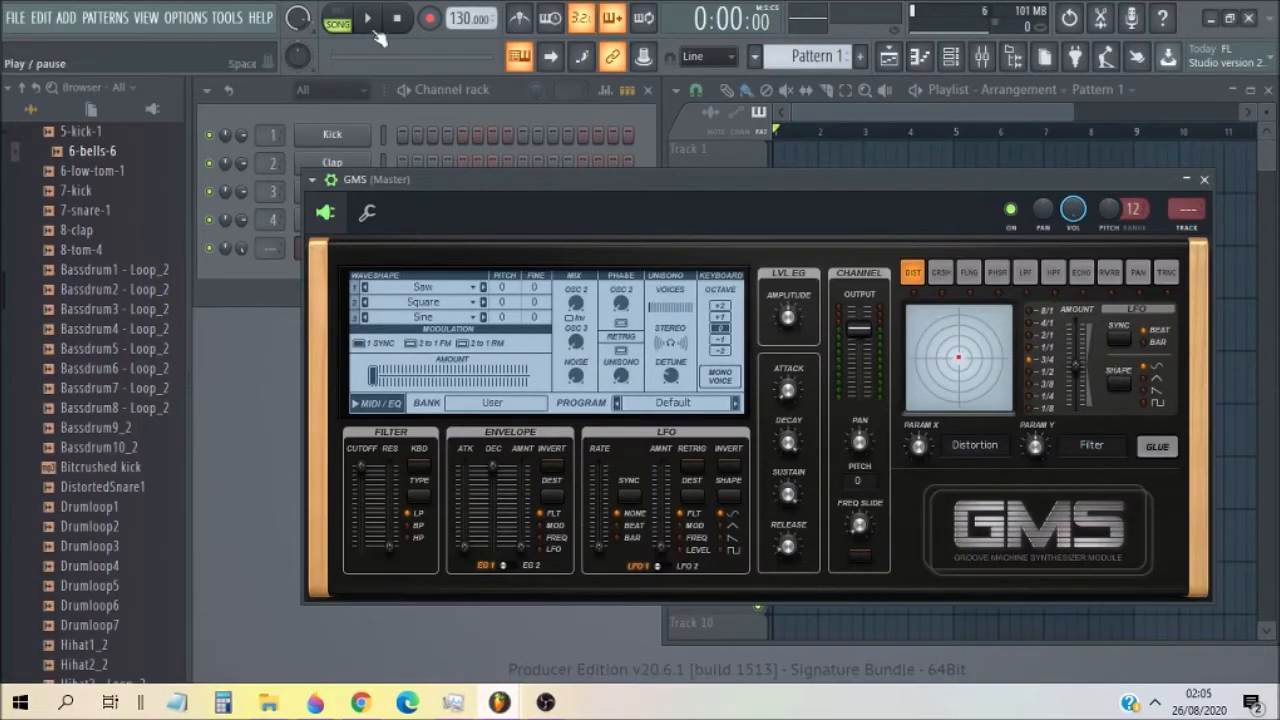
{"action": "left_click_drag", "start_coordinate": [375, 375], "coordinate": [526, 375]}
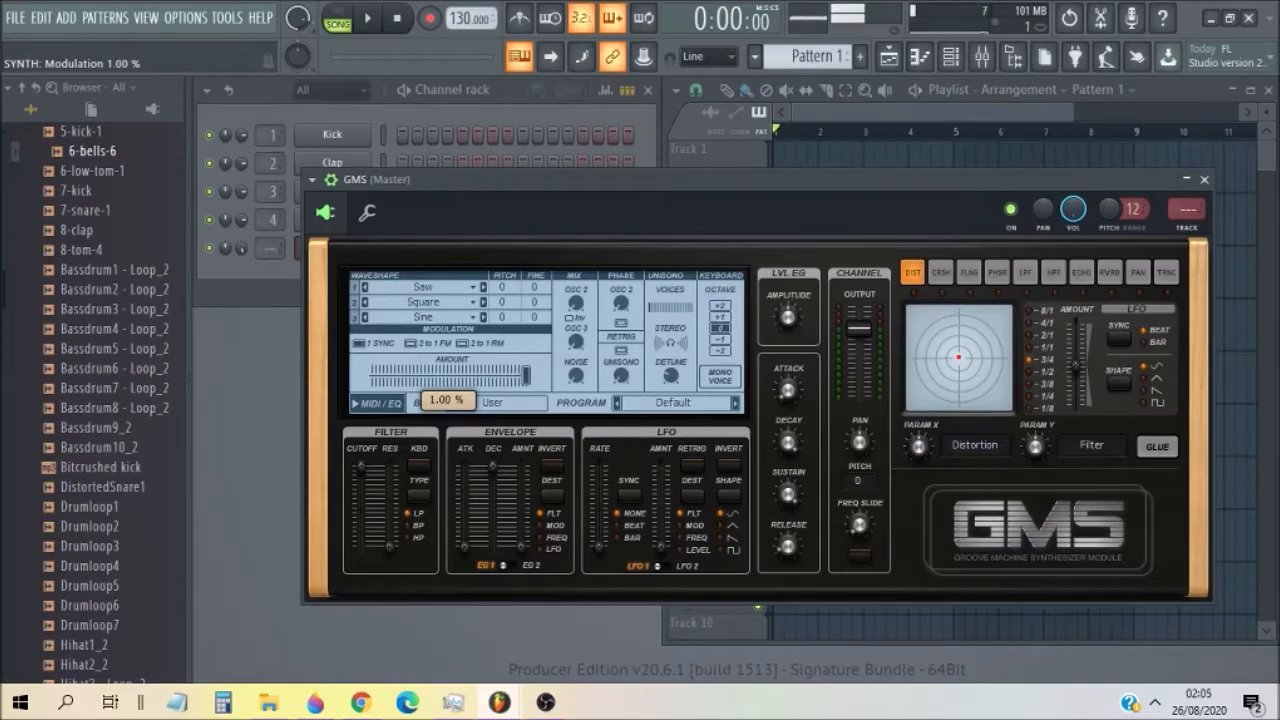
{"action": "left_click_drag", "start_coordinate": [526, 375], "coordinate": [476, 375]}
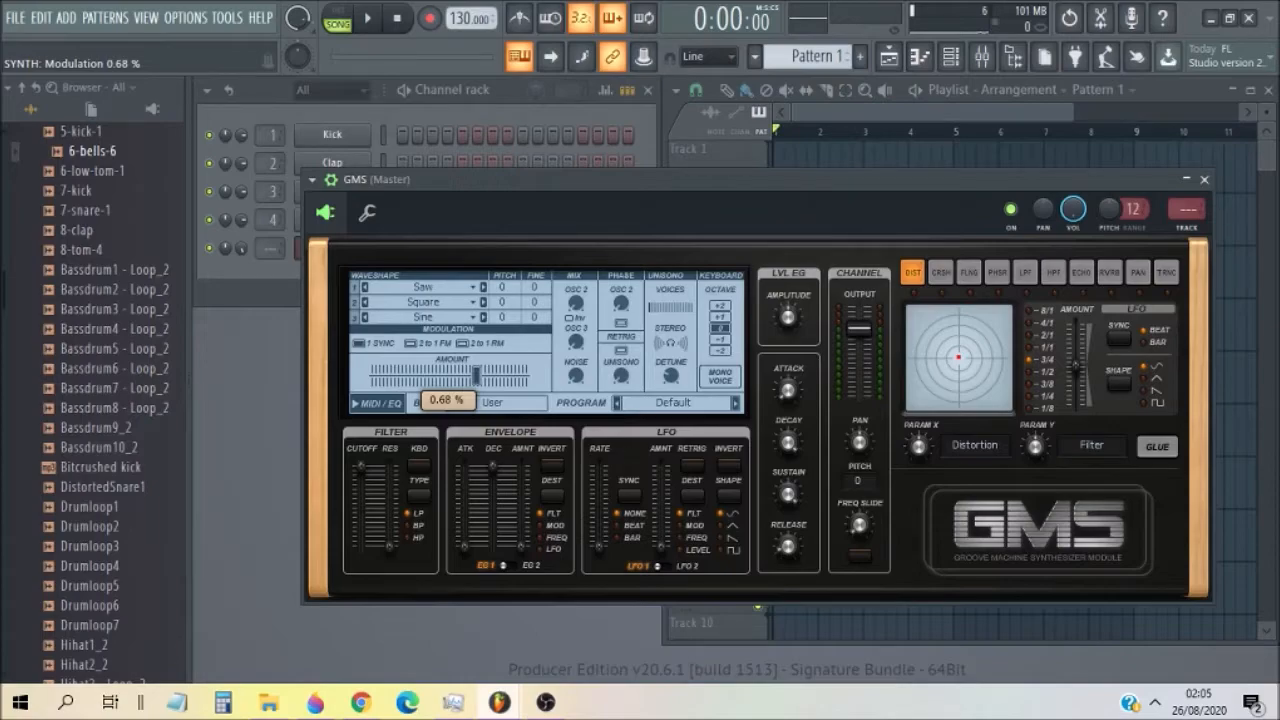
Step: Audition a note at a slightly lower modulation amount, then zero the amount and switch the modulation to 2 to 1 FM
{"action": "left_click_drag", "start_coordinate": [476, 375], "coordinate": [474, 375]}
{"action": "key", "text": "s"}
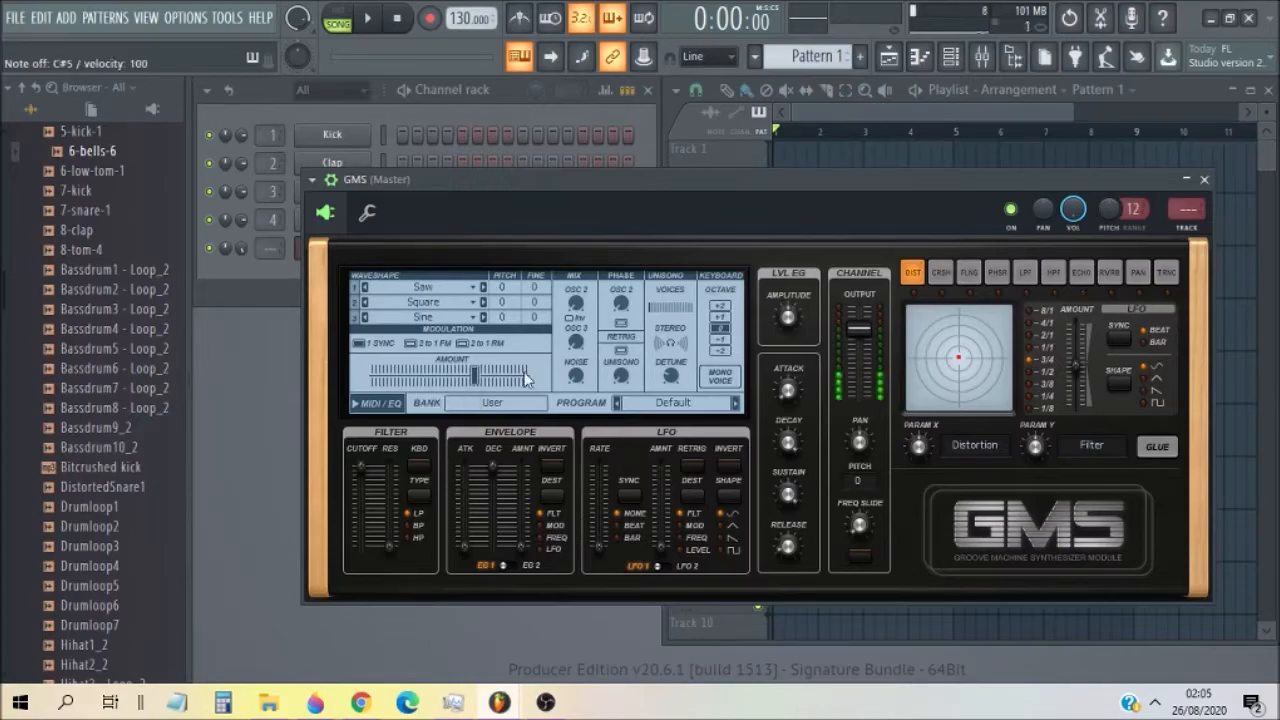
{"action": "right_click", "coordinate": [527, 378]}
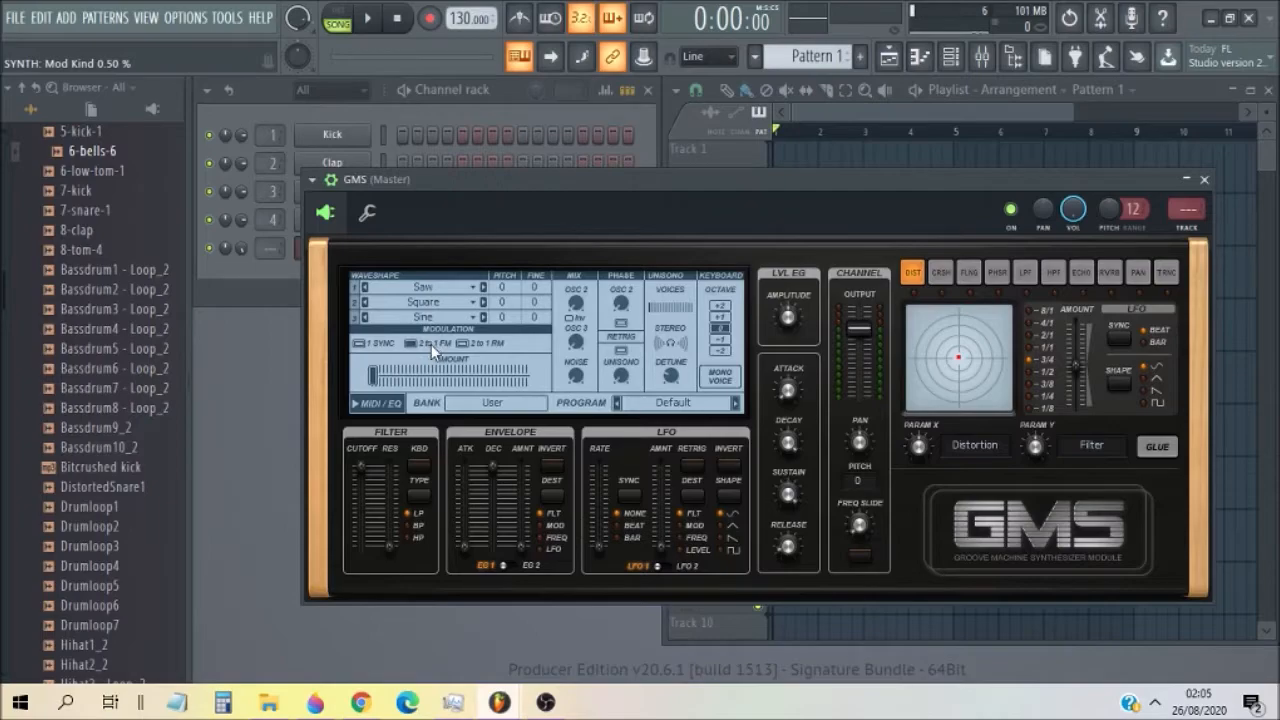
Step: Set oscillator 2's waveshape to Saw and raise the FM modulation amount to 0.96 %
{"action": "left_click", "coordinate": [447, 306]}
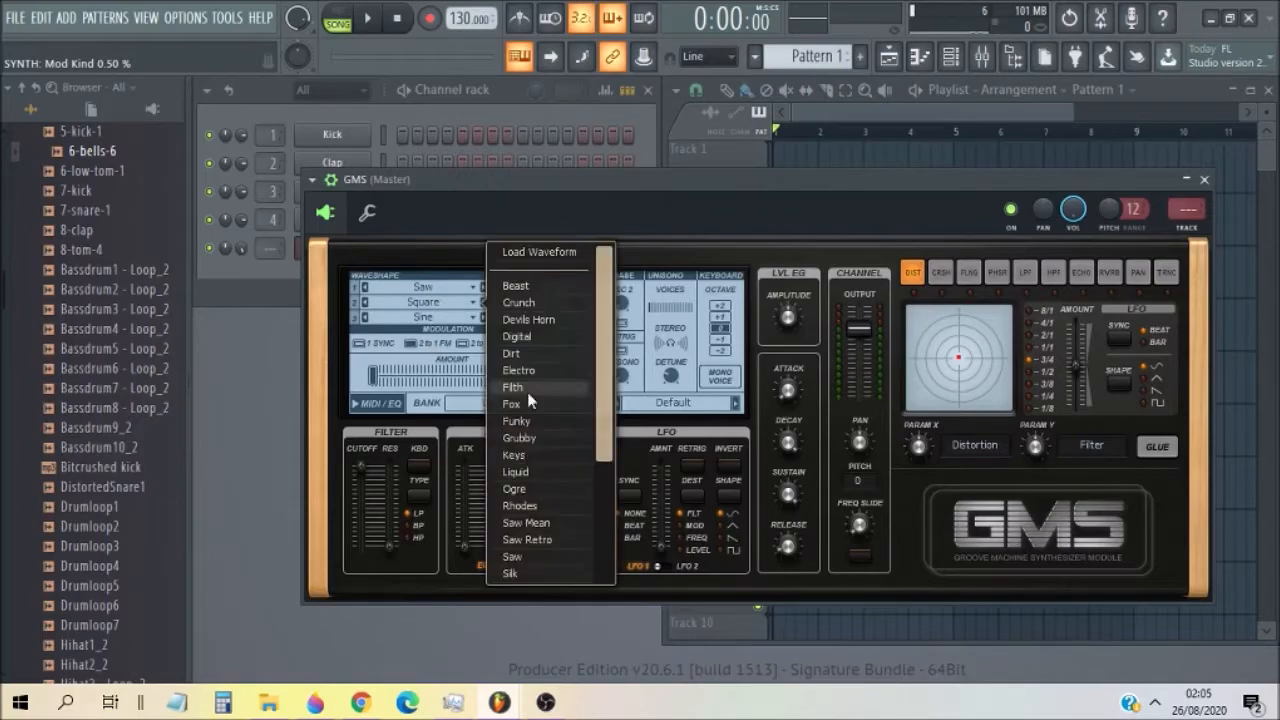
{"action": "left_click", "coordinate": [520, 559]}
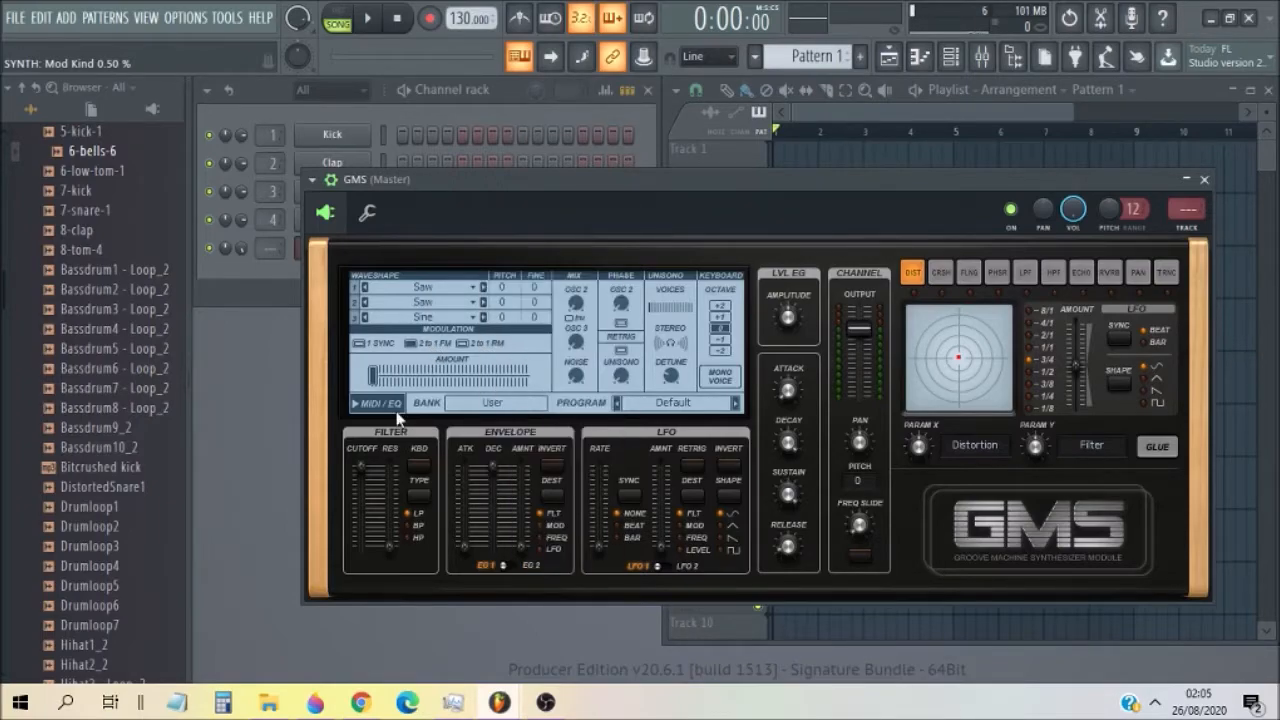
{"action": "left_click_drag", "start_coordinate": [403, 379], "coordinate": [457, 379]}
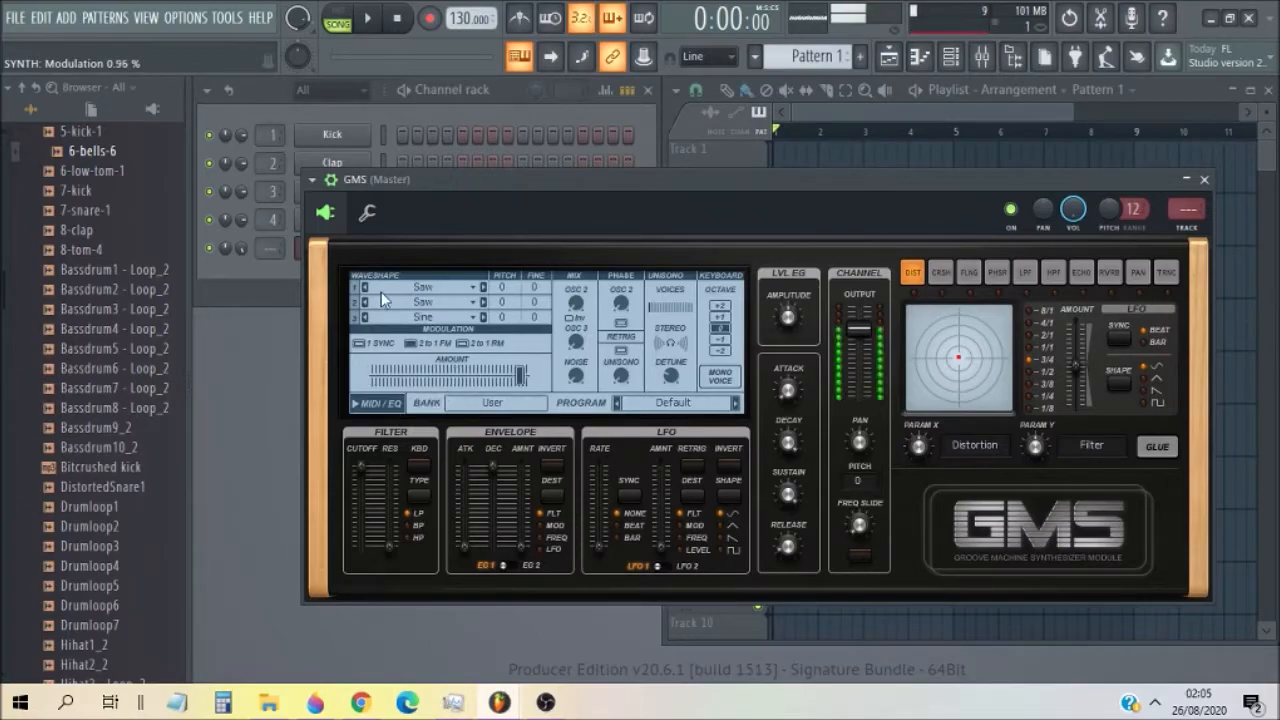
Step: Change oscillator 2 to a Sine at pitch -36 and sweep the FM modulation amount through 0.38 % to a higher level
{"action": "left_click", "coordinate": [423, 302]}
{"action": "scroll", "coordinate": [505, 484], "scroll_direction": "down", "scroll_amount": 1}
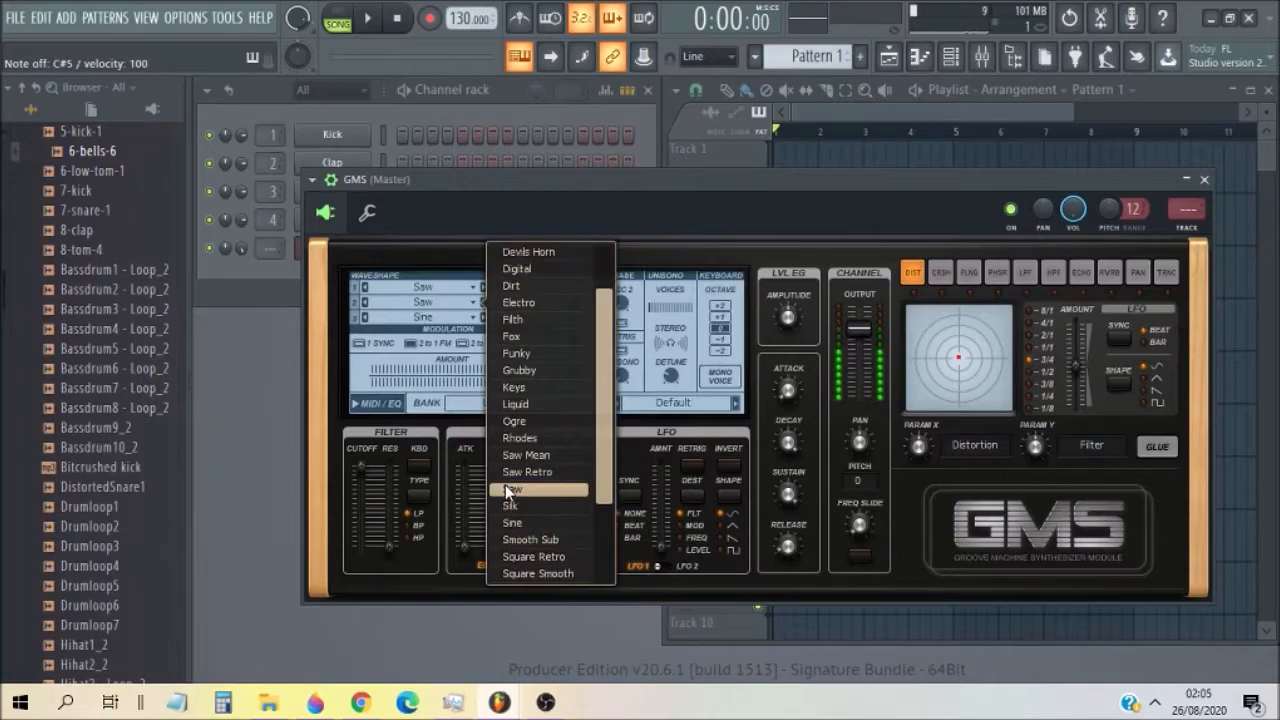
{"action": "left_click", "coordinate": [519, 536]}
{"action": "left_click_drag", "start_coordinate": [456, 376], "coordinate": [441, 376]}
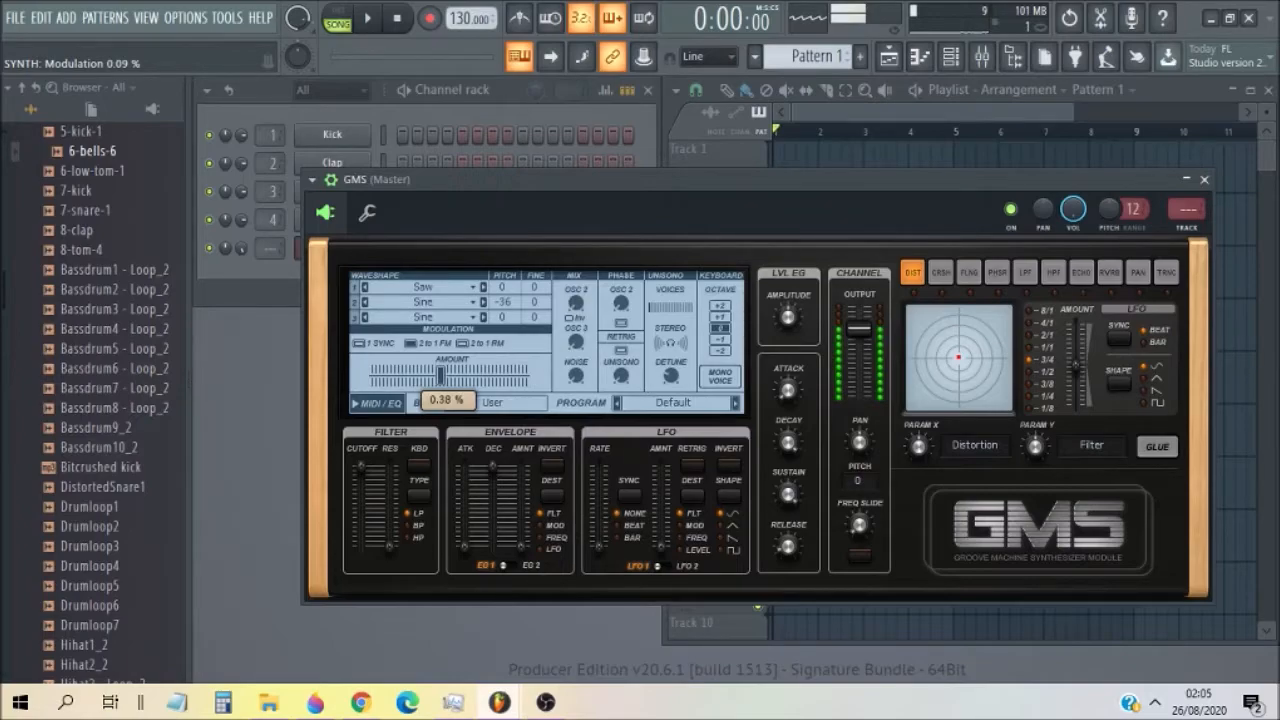
{"action": "left_click_drag", "start_coordinate": [441, 376], "coordinate": [487, 376]}
Step: Set oscillator 2's pitch to -24 and its fine tuning to -20
{"action": "left_click_drag", "start_coordinate": [502, 301], "coordinate": [502, 288]}
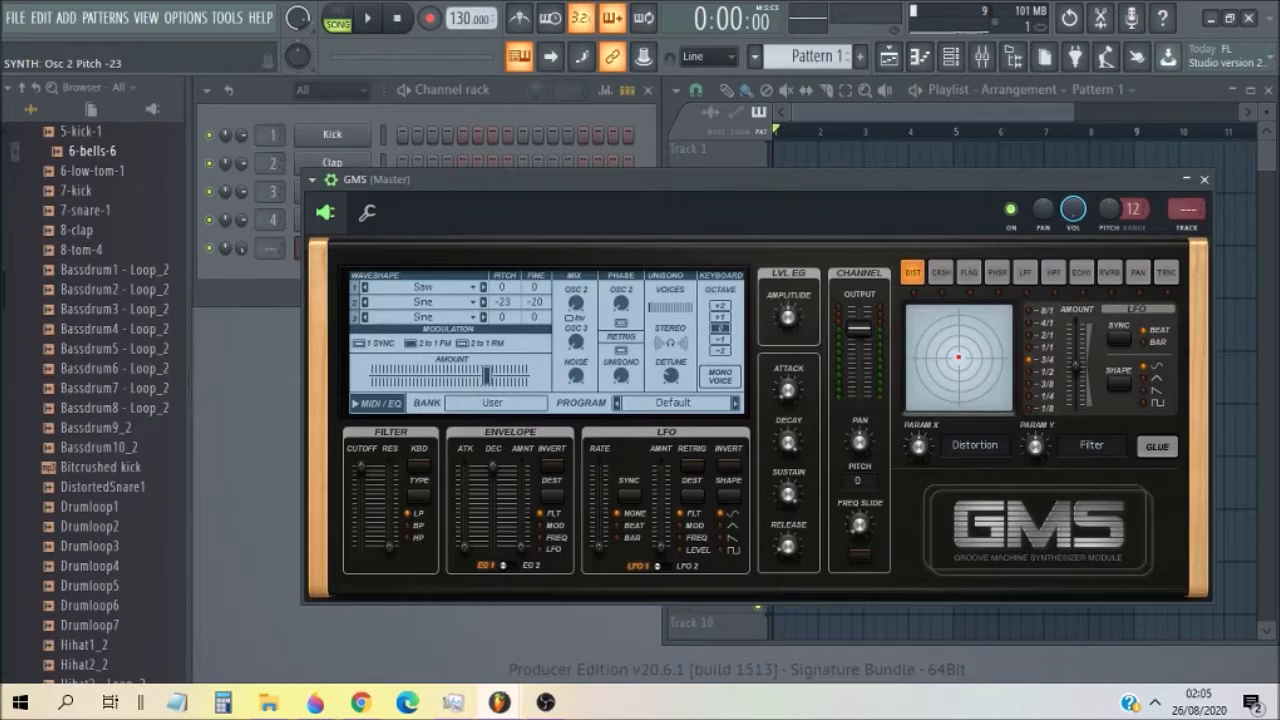
{"action": "left_click_drag", "start_coordinate": [502, 301], "coordinate": [502, 302]}
Step: Lower the modulation amount to 0.00 % and switch the modulation to 2 to 1 RM
{"action": "left_click_drag", "start_coordinate": [487, 376], "coordinate": [373, 376]}
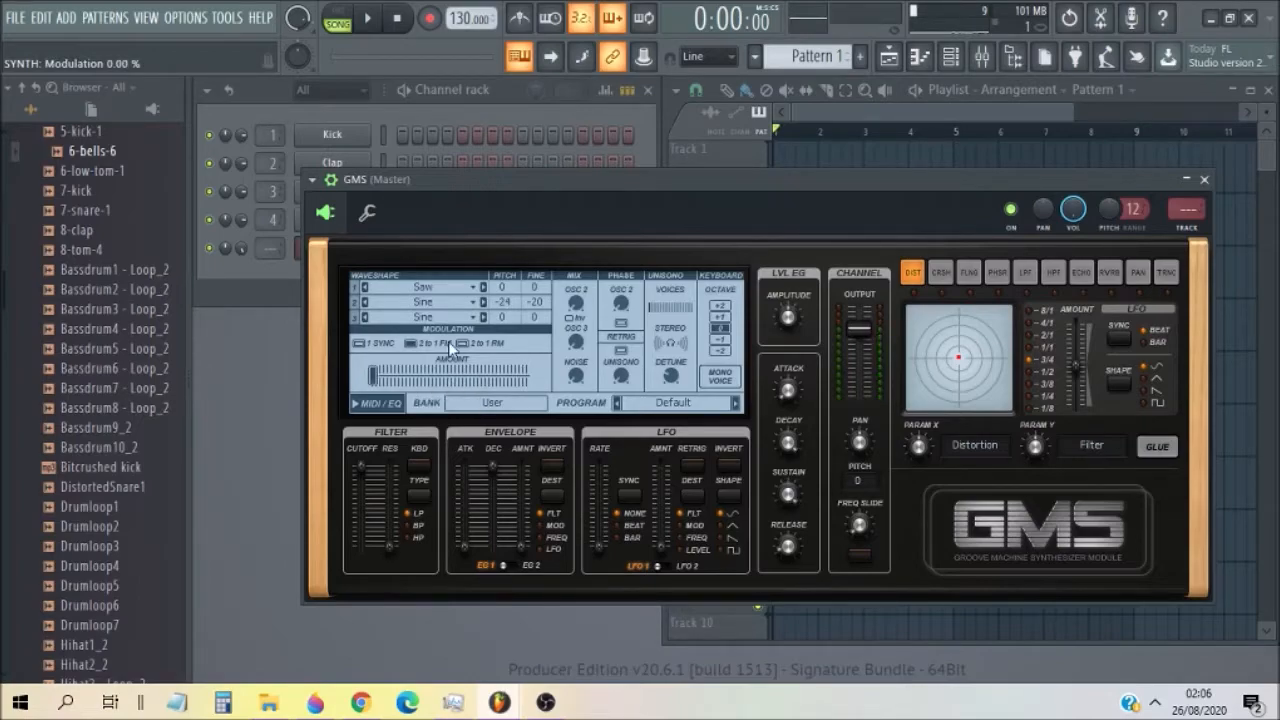
{"action": "left_click", "coordinate": [463, 343]}
{"action": "mouse_move", "coordinate": [373, 376]}
{"action": "left_mouse_down"}
{"action": "mouse_move", "coordinate": [521, 376]}
{"action": "mouse_move", "coordinate": [373, 376]}
{"action": "left_mouse_up"}
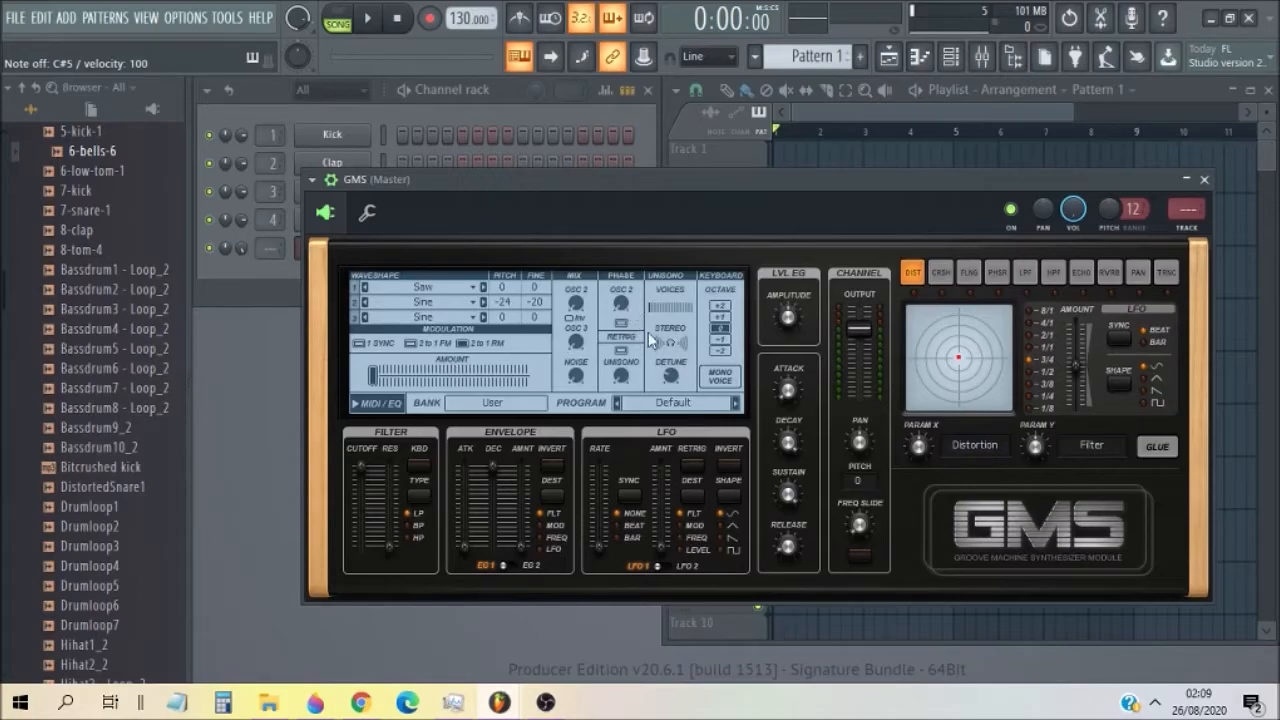
Step: Reset oscillator 2's pitch and fine tuning to 0 and repeatedly audition a note with its phase offset at 0.66 %
{"action": "left_click_drag", "start_coordinate": [623, 306], "coordinate": [622, 318]}
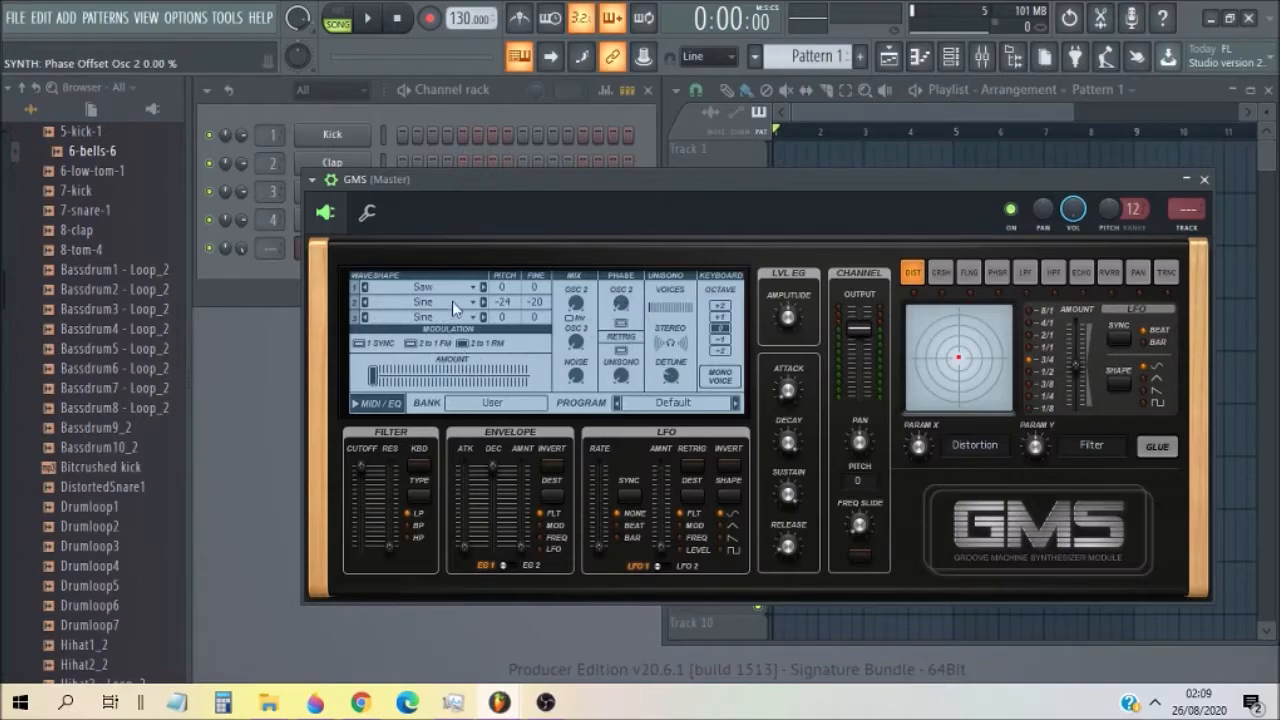
{"action": "left_click_drag", "start_coordinate": [509, 305], "coordinate": [622, 312]}
{"action": "key", "text": "s"}
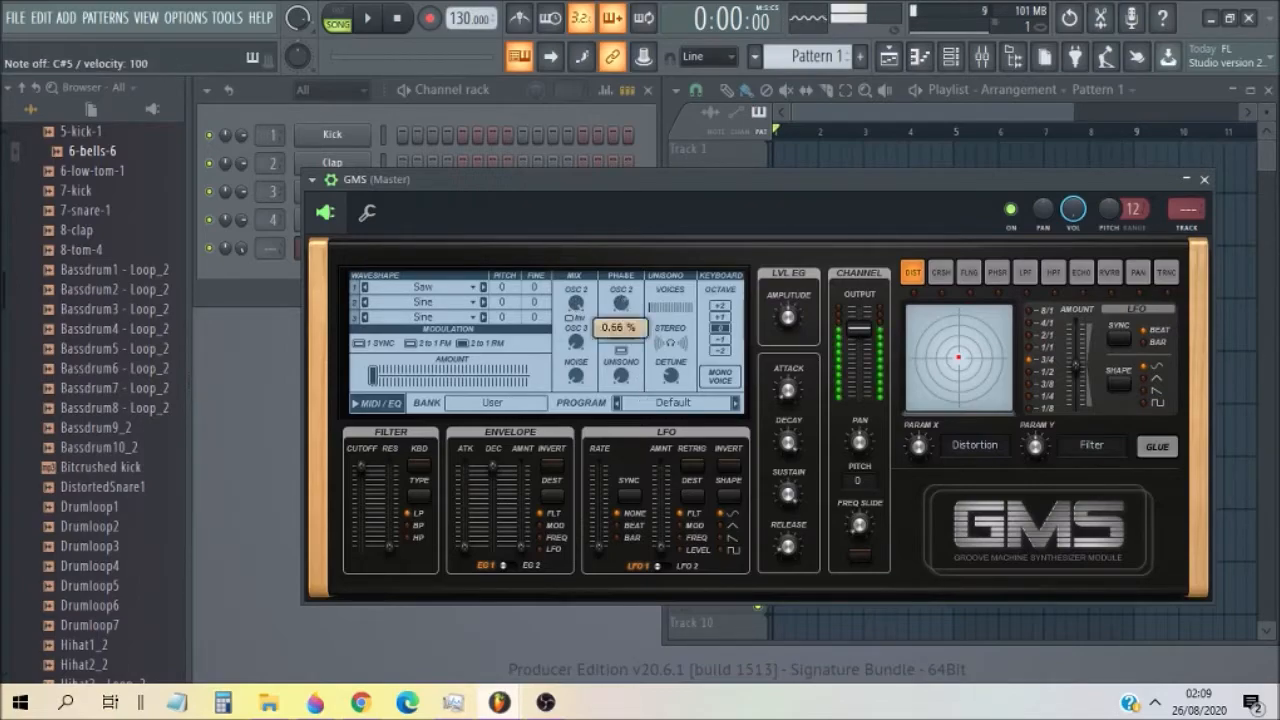
{"action": "key", "text": "s"}
{"action": "key", "text": "s"}
{"action": "key", "text": "s"}
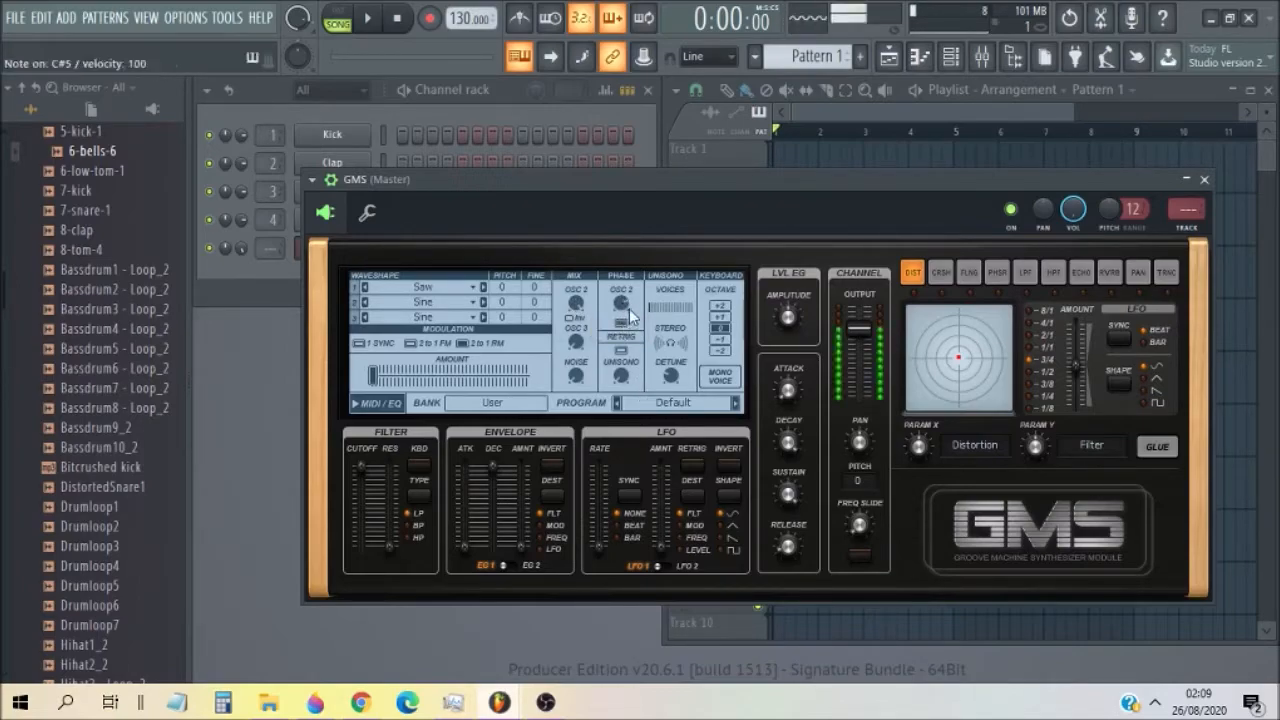
Step: Try oscillator 2's phase offset at 0.23 %, then return it to 0.00 %
{"action": "left_click_drag", "start_coordinate": [629, 312], "coordinate": [619, 303]}
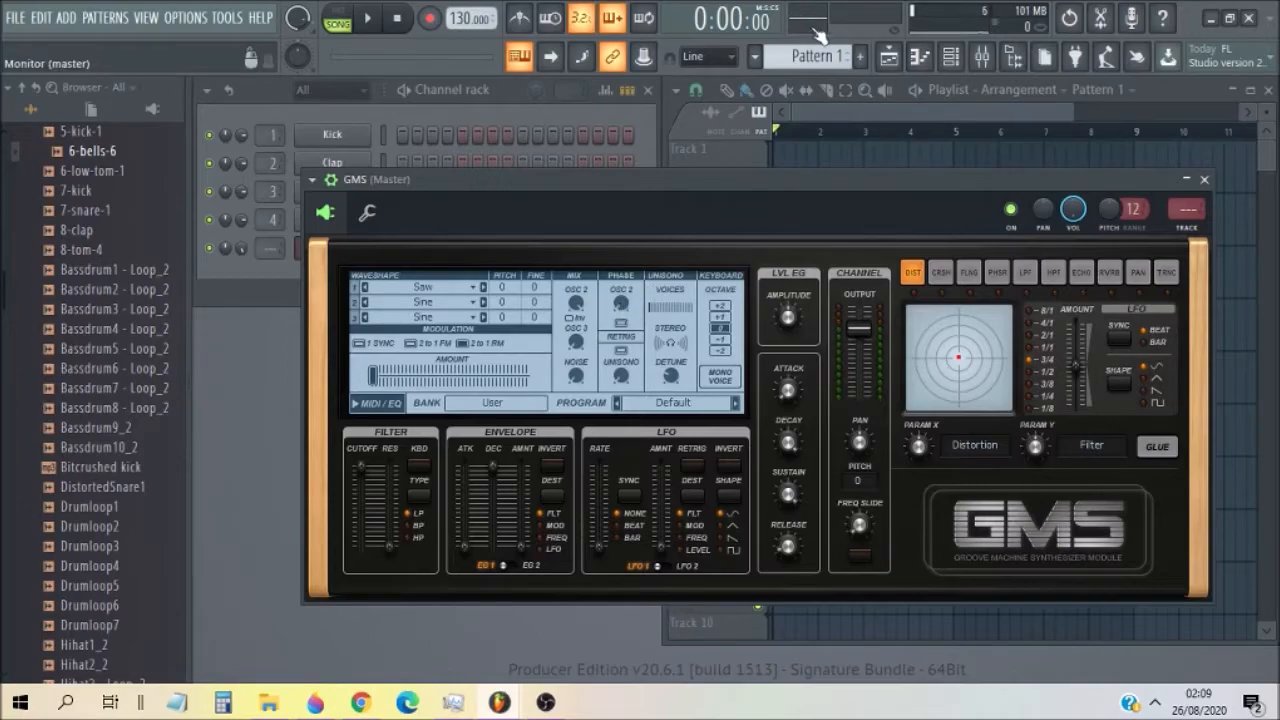
{"action": "left_click_drag", "start_coordinate": [621, 303], "coordinate": [621, 301]}
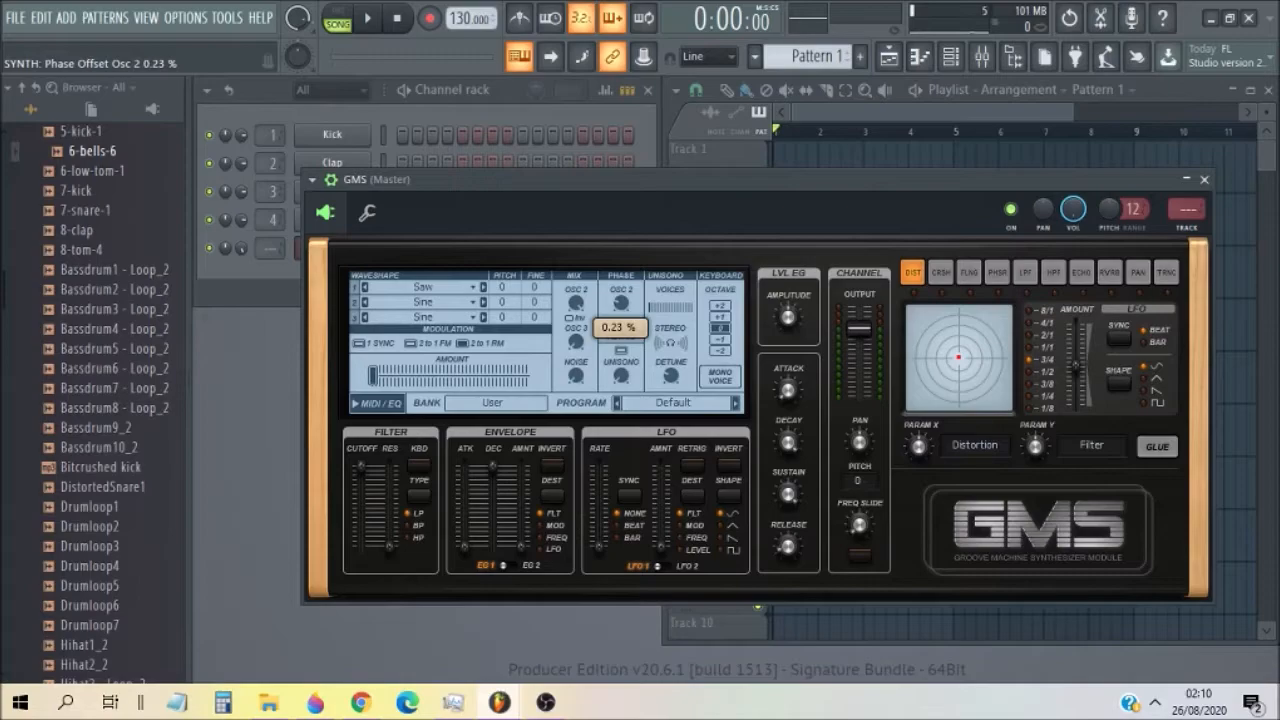
{"action": "left_click_drag", "start_coordinate": [621, 301], "coordinate": [621, 313]}
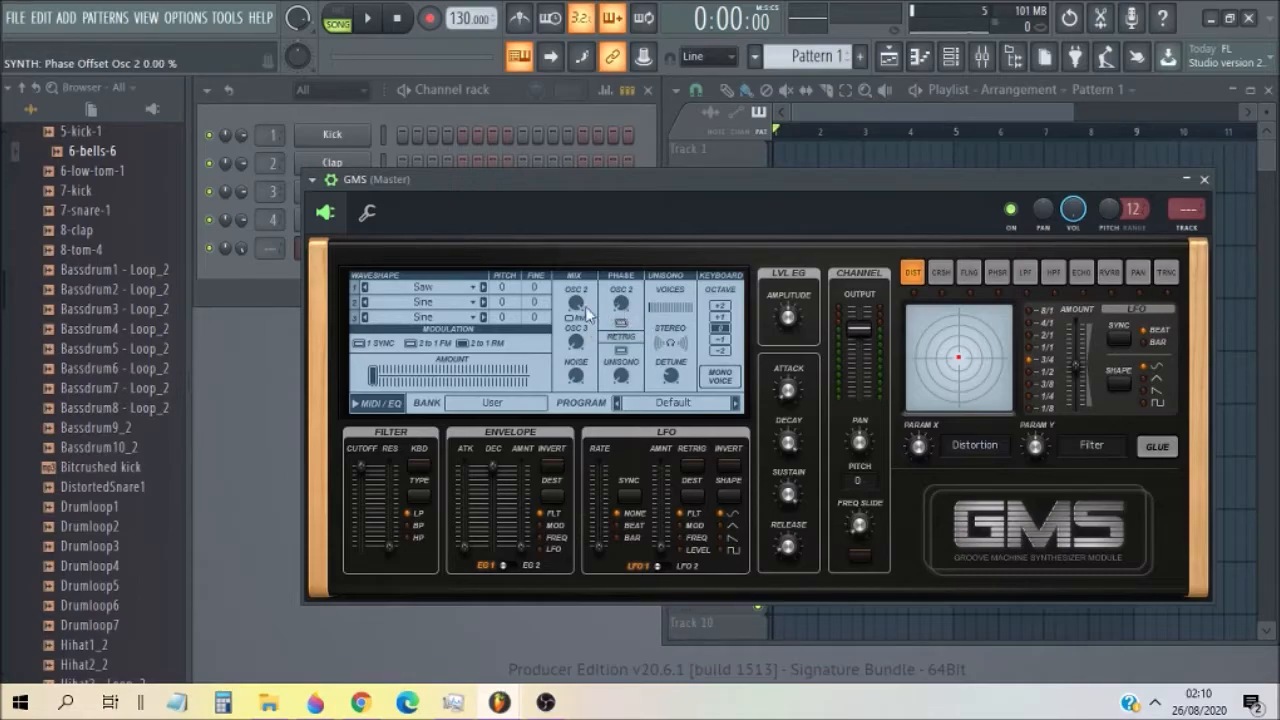
Step: Set the oscillator 2 mix to about 0.52 %, change oscillator 1 to Sine, and audition a note
{"action": "left_click_drag", "start_coordinate": [575, 303], "coordinate": [575, 308]}
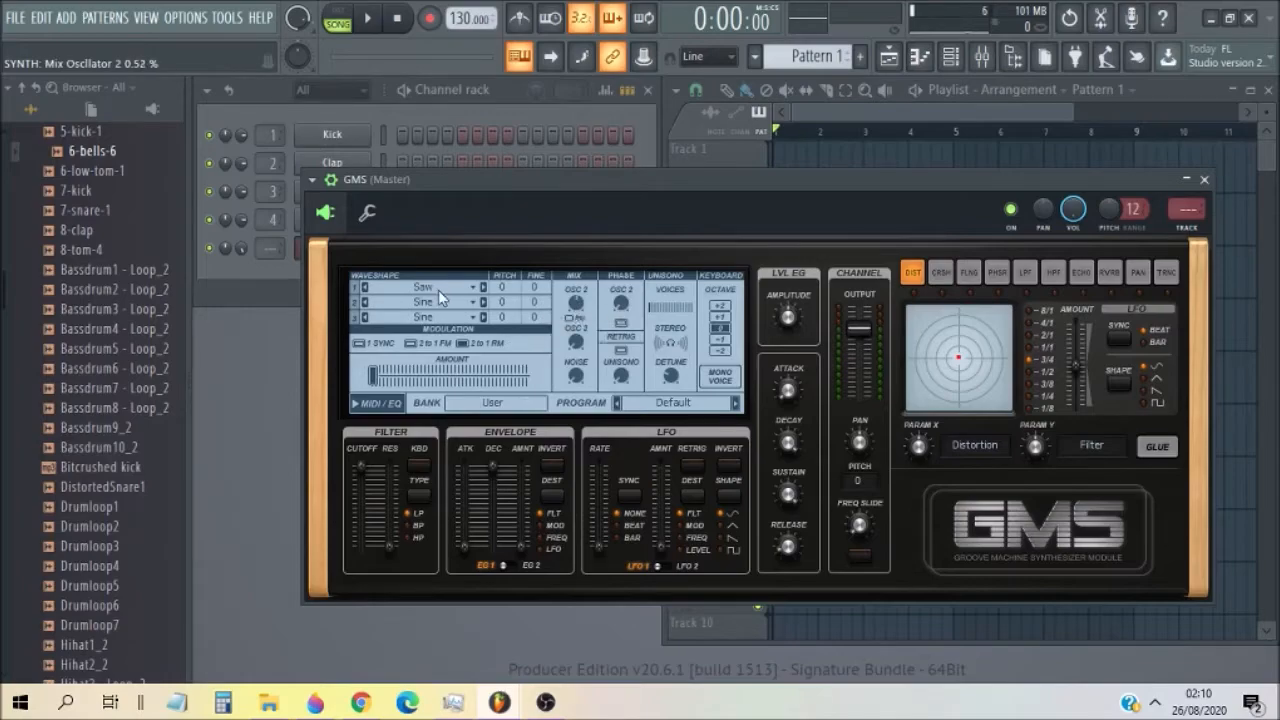
{"action": "left_click", "coordinate": [445, 288]}
{"action": "scroll", "coordinate": [510, 420], "scroll_direction": "down", "scroll_amount": 2}
{"action": "left_click", "coordinate": [530, 489]}
{"action": "left_click_drag", "start_coordinate": [575, 303], "coordinate": [575, 306]}
{"action": "key", "text": "s"}
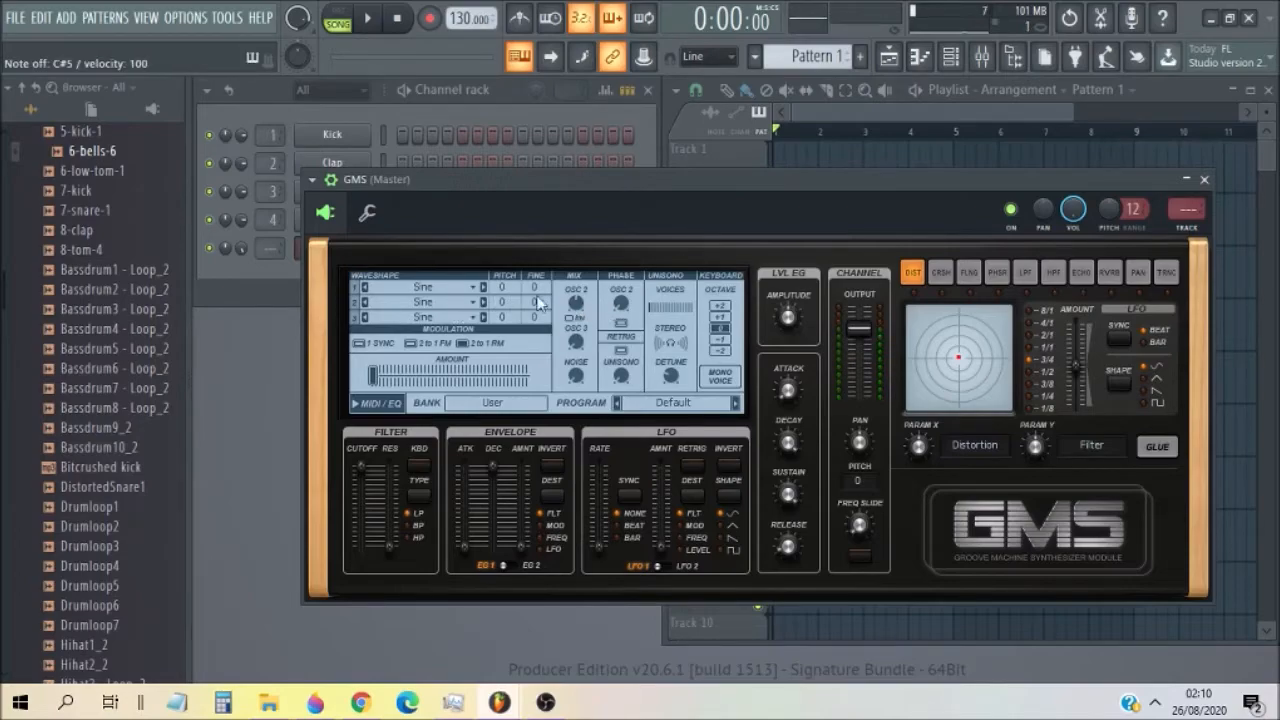
Step: Raise oscillator 2's phase offset and audition the same note several times
{"action": "left_click", "coordinate": [620, 308]}
{"action": "left_click_drag", "start_coordinate": [620, 308], "coordinate": [620, 293]}
{"action": "key", "text": "s"}
{"action": "key", "text": "s"}
{"action": "key", "text": "s"}
{"action": "key", "text": "s"}
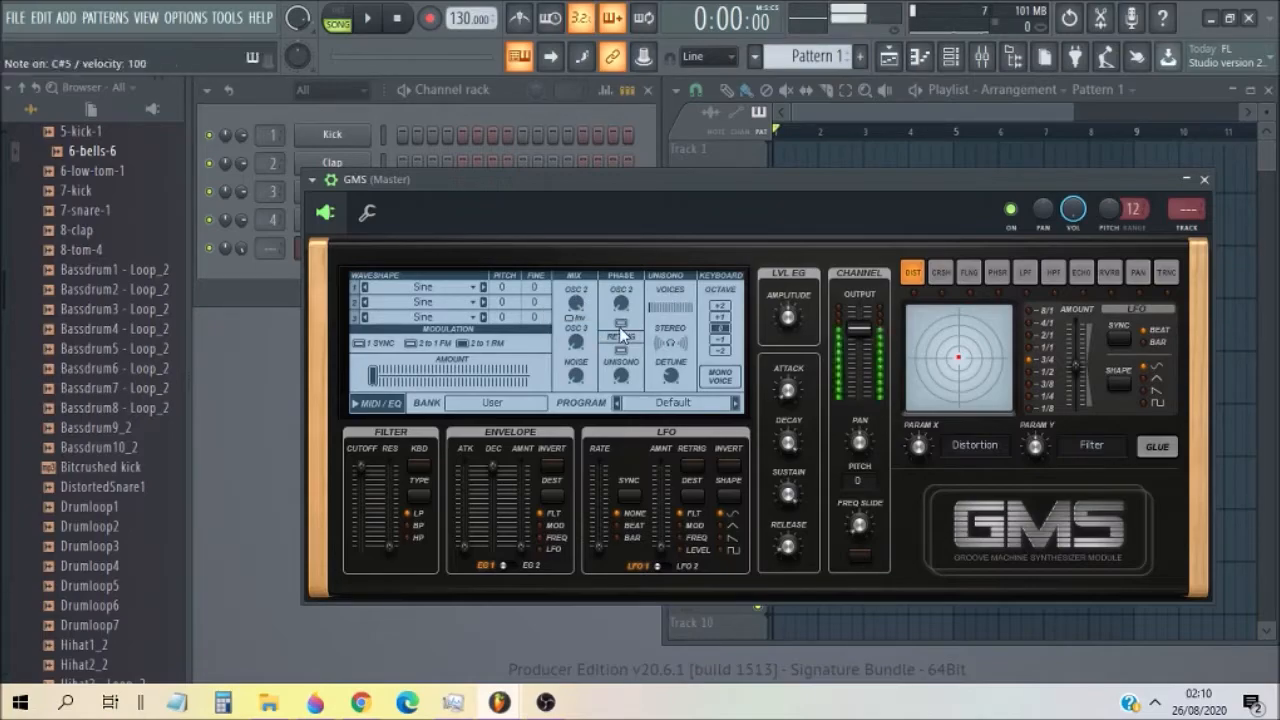
Step: Adjust the oscillator 2 mix and set oscillator 1's waveshape back to Saw
{"action": "mouse_move", "coordinate": [569, 311]}
{"action": "left_mouse_down"}
{"action": "mouse_move", "coordinate": [569, 330]}
{"action": "mouse_move", "coordinate": [572, 314]}
{"action": "left_mouse_up"}
{"action": "left_click", "coordinate": [473, 302]}
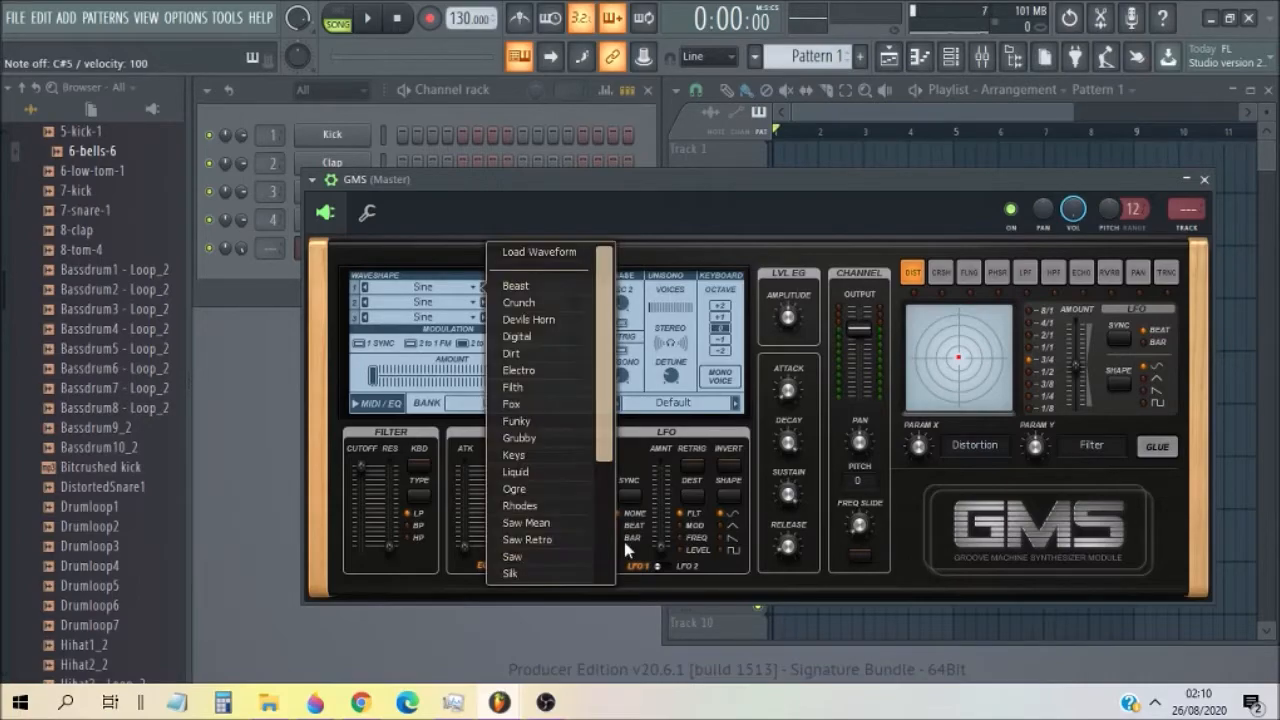
{"action": "scroll", "coordinate": [612, 552], "scroll_direction": "down", "scroll_amount": 1}
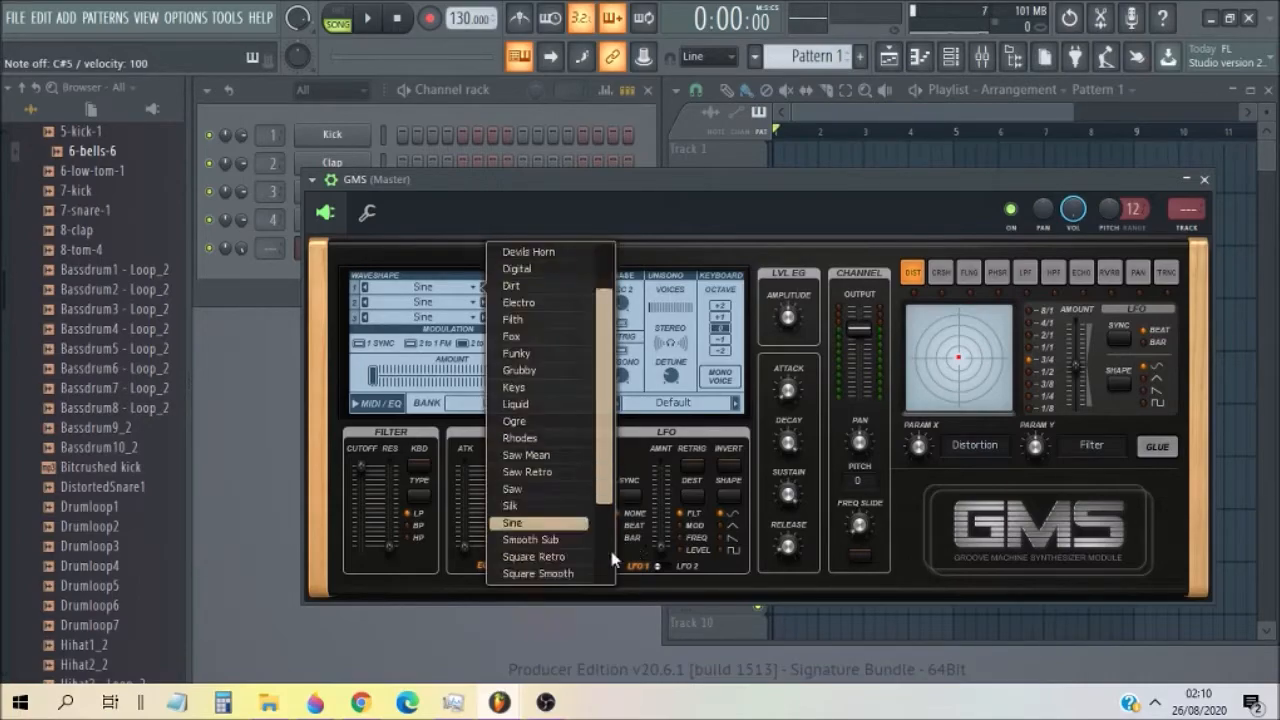
{"action": "left_click", "coordinate": [566, 490]}
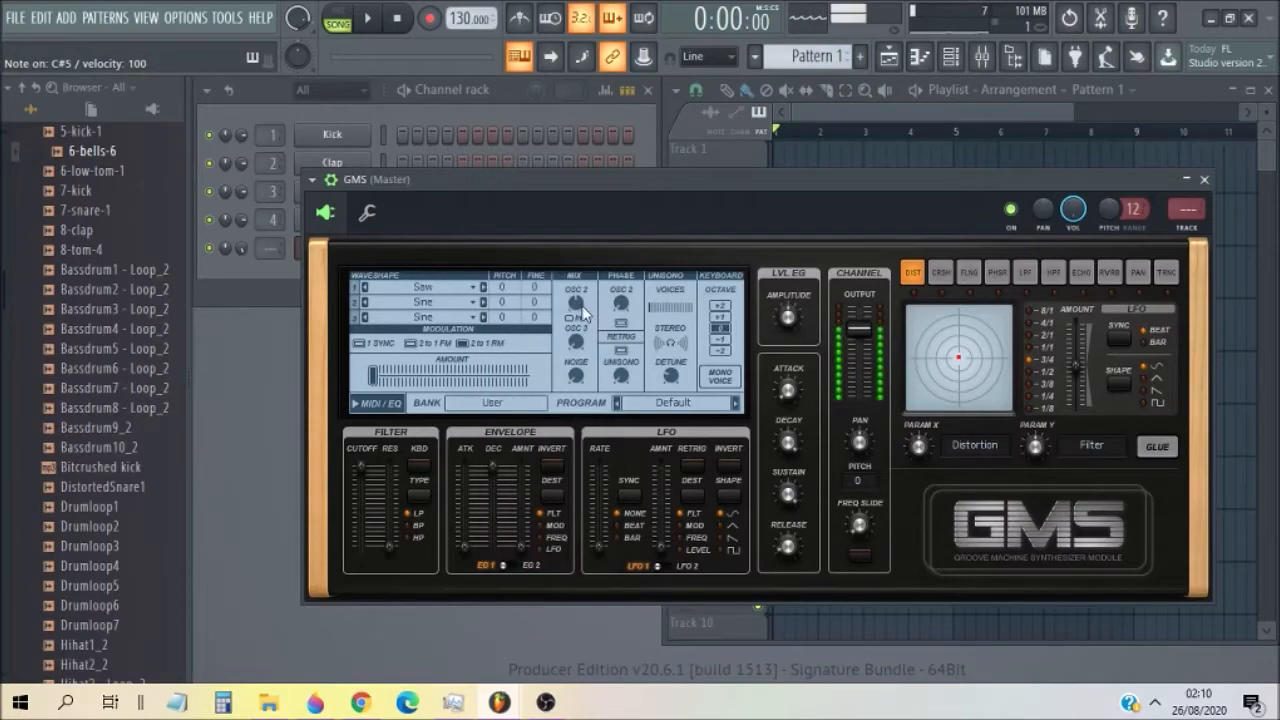
Step: Raise the unison voices to 16 and audition a note
{"action": "left_click", "coordinate": [660, 312]}
{"action": "left_click_drag", "start_coordinate": [660, 312], "coordinate": [660, 262]}
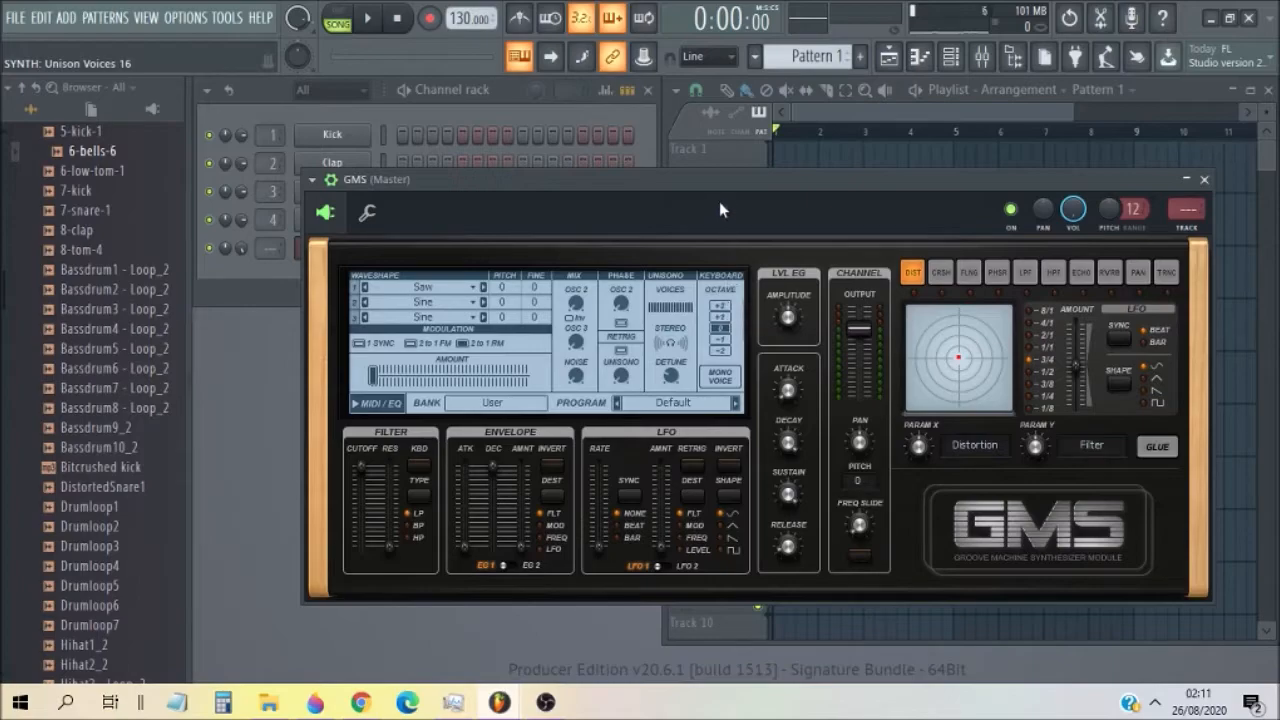
{"action": "key", "text": "z"}
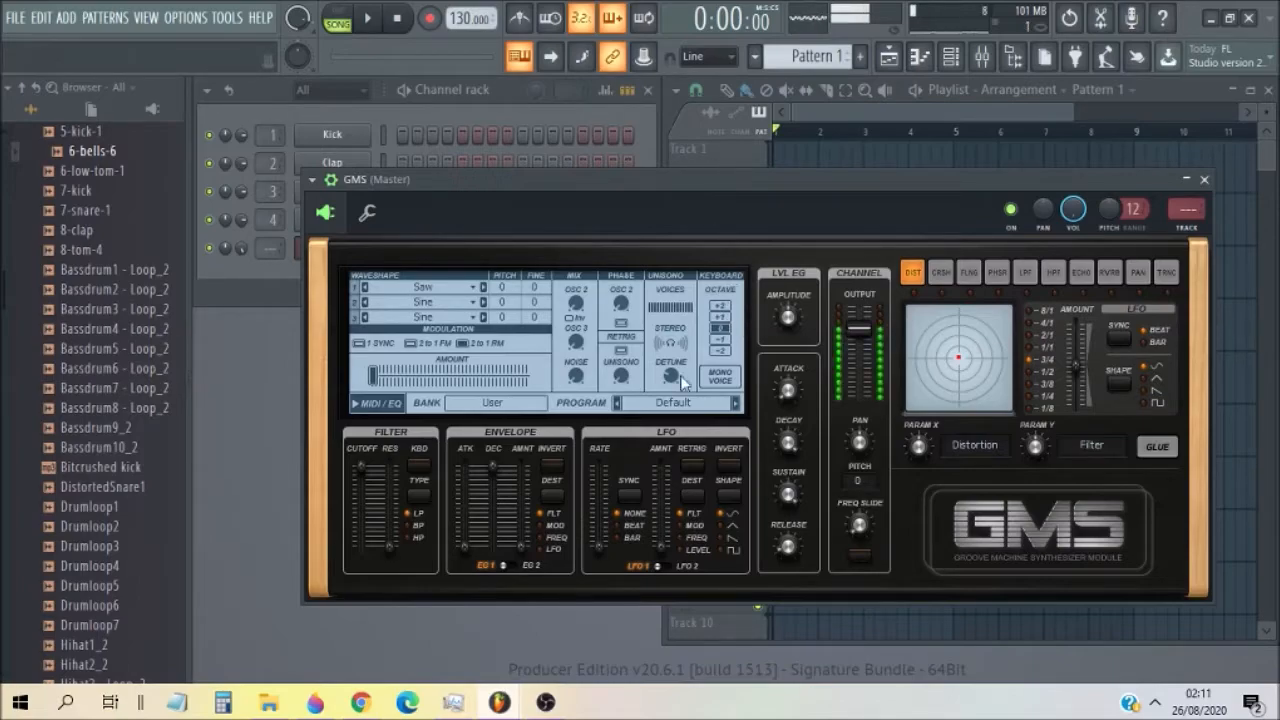
Step: Adjust the unison detune to 0.25 % and beyond while auditioning a note
{"action": "left_click_drag", "start_coordinate": [679, 373], "coordinate": [679, 373]}
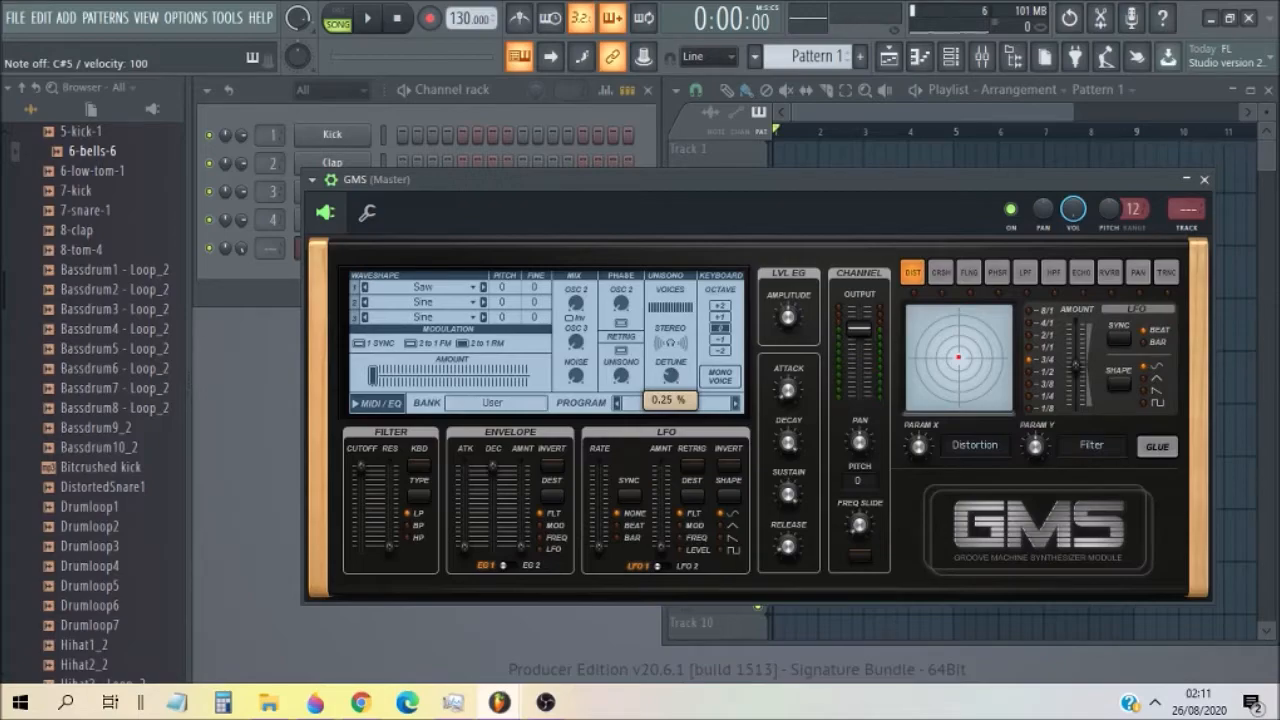
{"action": "left_click_drag", "start_coordinate": [679, 373], "coordinate": [663, 313]}
{"action": "key", "text": "s"}
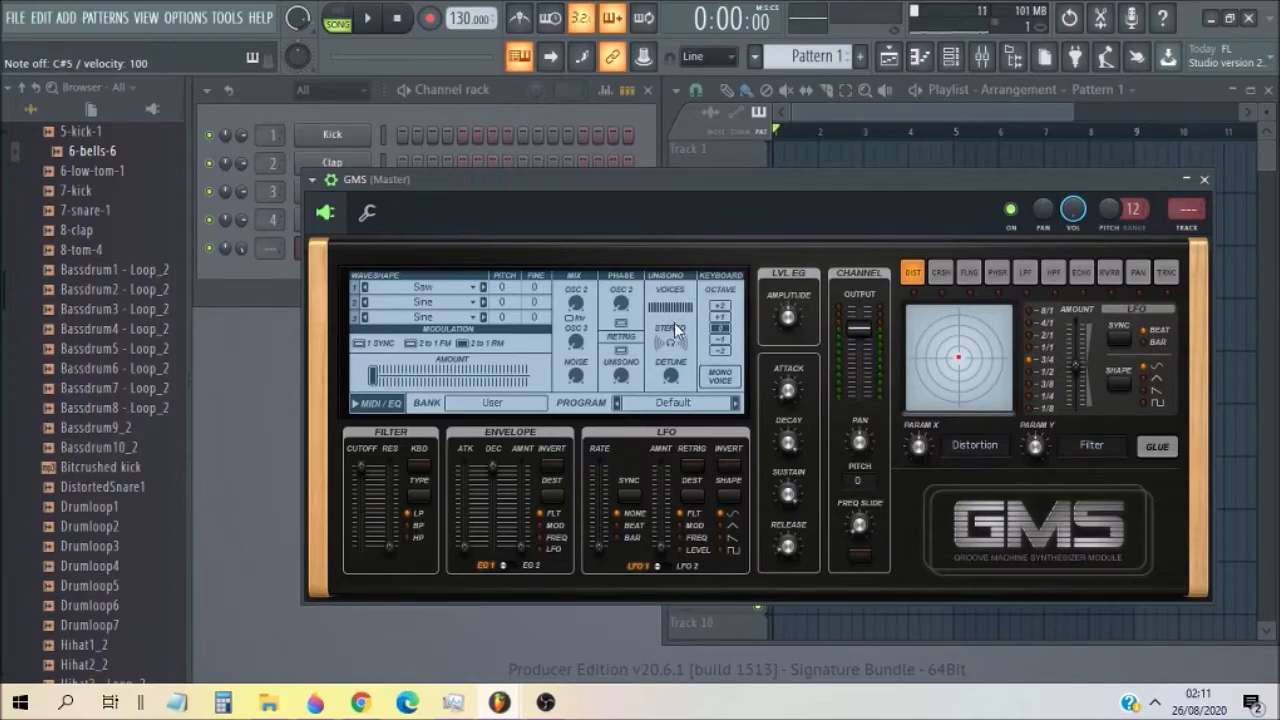
Step: Raise the unison detune to 1.00 % and audition a note
{"action": "left_click", "coordinate": [671, 377]}
{"action": "left_click_drag", "start_coordinate": [671, 377], "coordinate": [671, 362]}
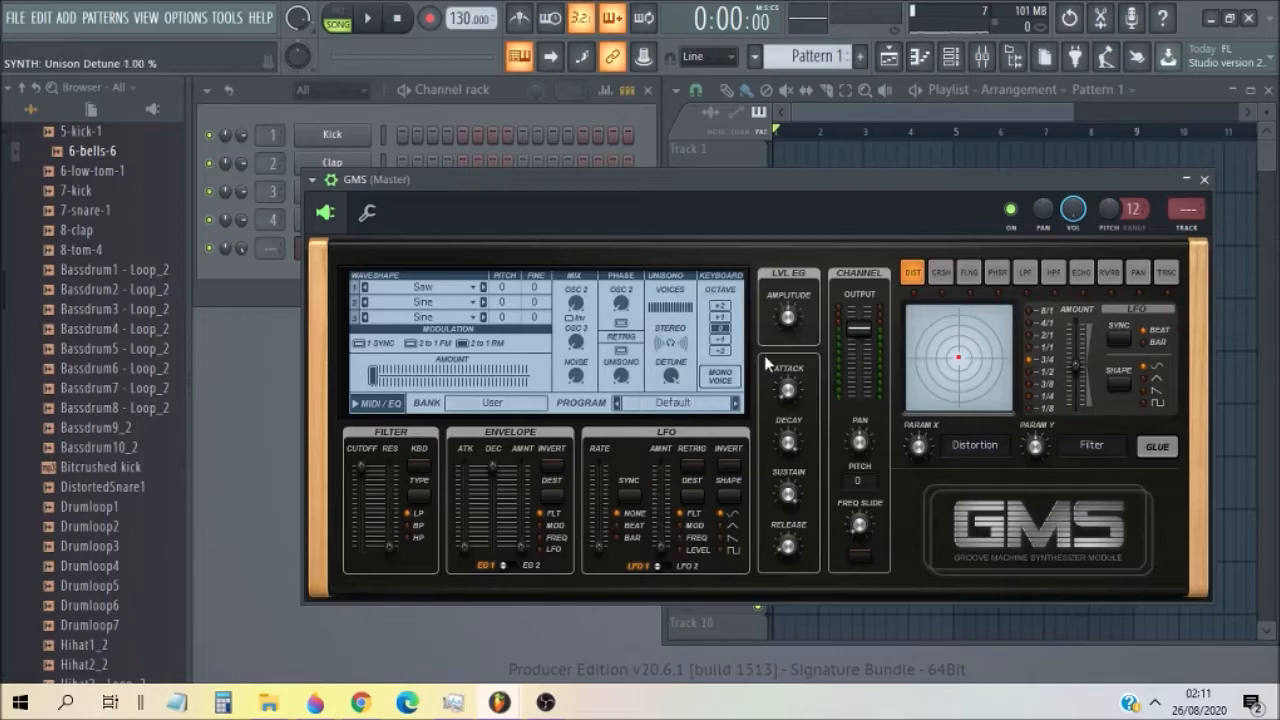
{"action": "key", "text": "s"}
Step: Try the unison detune at 0.76 %, then set it to 0.33 % and audition a note
{"action": "left_click_drag", "start_coordinate": [668, 392], "coordinate": [668, 428]}
{"action": "left_click_drag", "start_coordinate": [670, 375], "coordinate": [670, 362]}
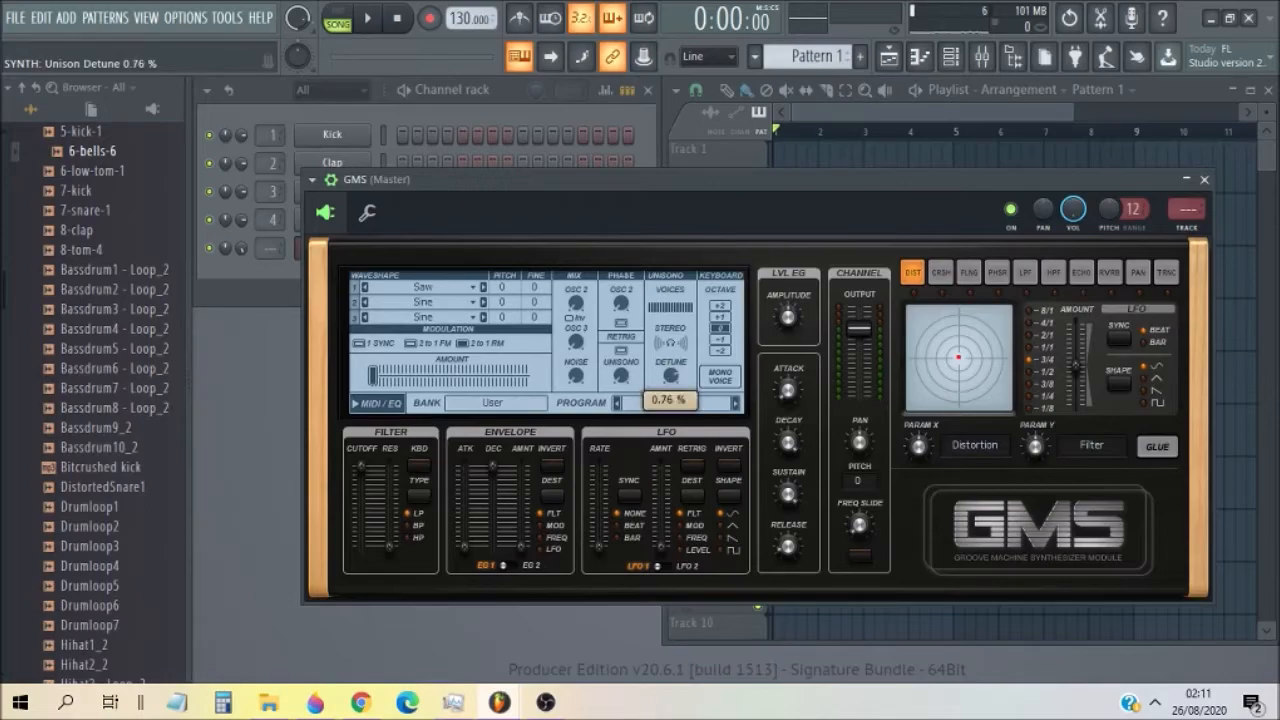
{"action": "left_click_drag", "start_coordinate": [670, 362], "coordinate": [670, 397]}
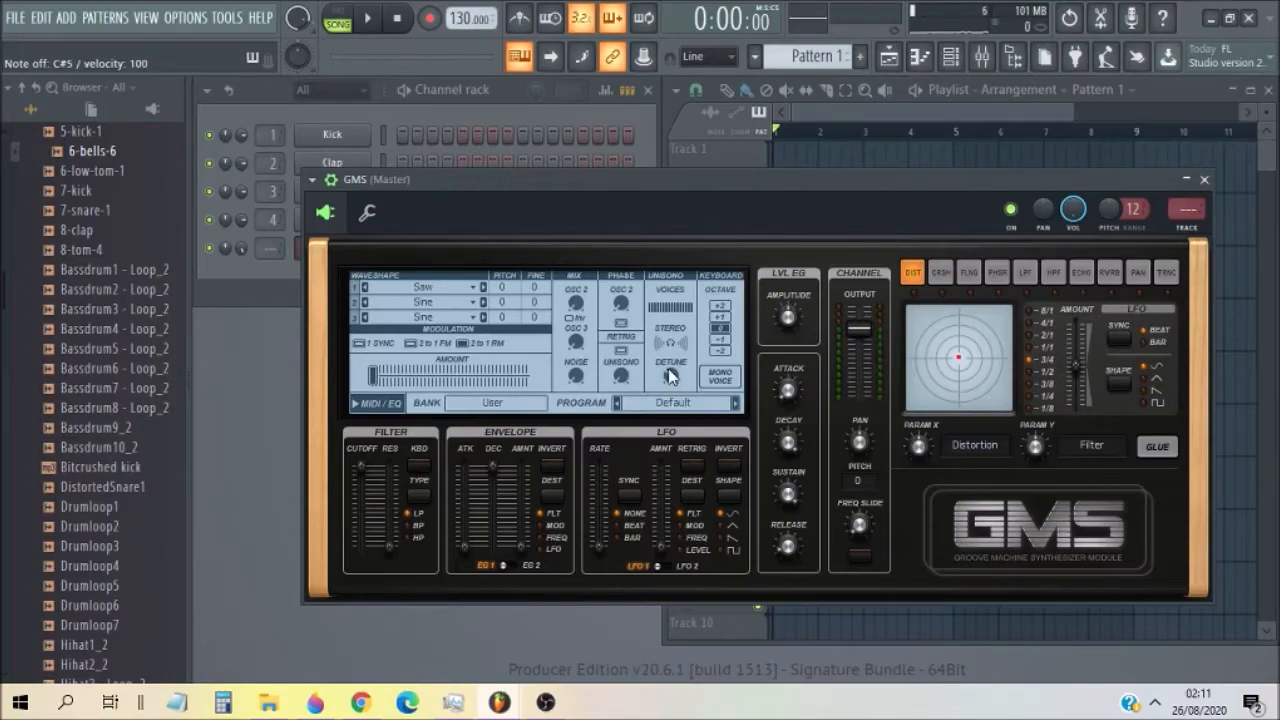
{"action": "left_click_drag", "start_coordinate": [670, 375], "coordinate": [670, 375]}
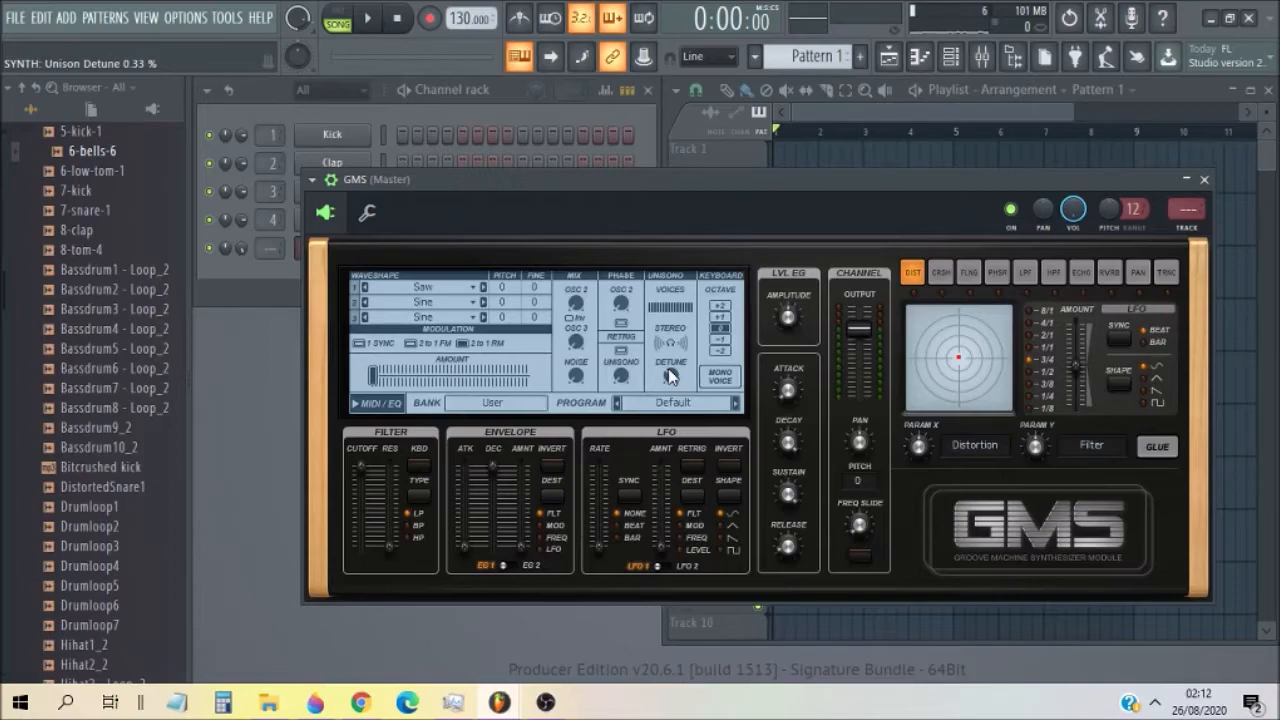
{"action": "key", "text": "s"}
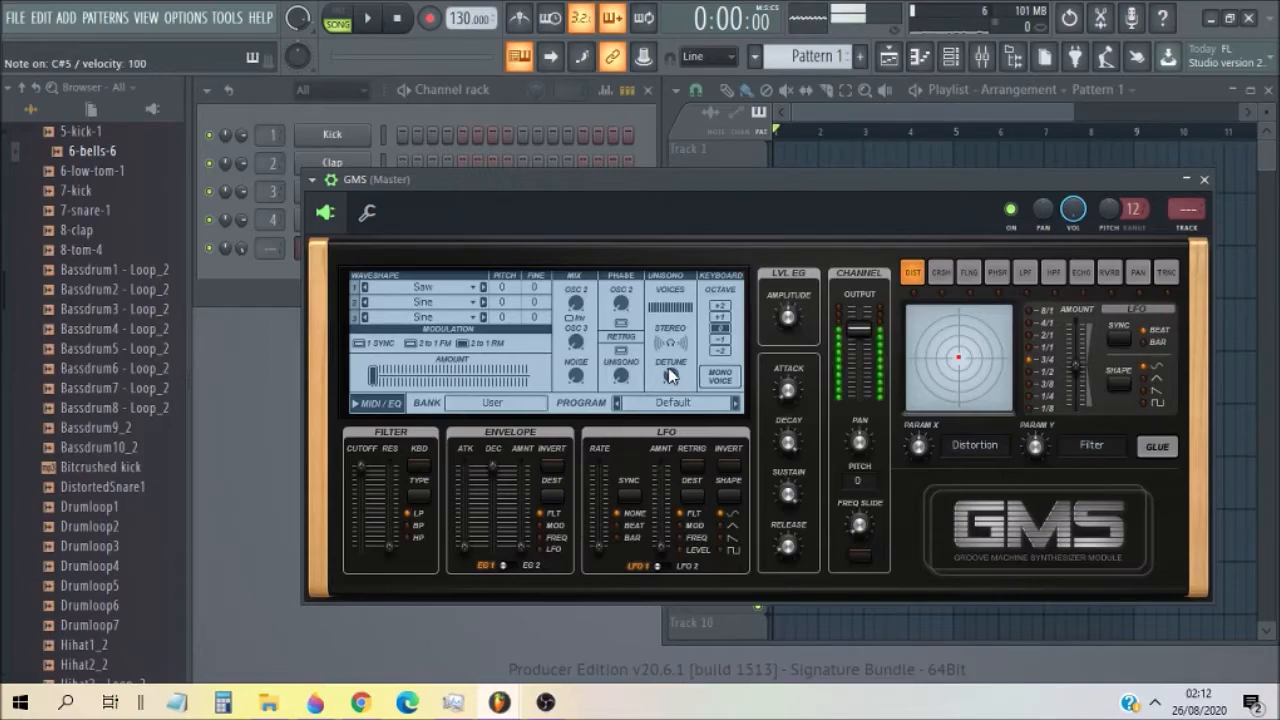
Step: Audition a note with the unison stereo at 1.00 %, reduce the stereo again, and lower the unison voices to 1
{"action": "left_click_drag", "start_coordinate": [670, 343], "coordinate": [670, 338]}
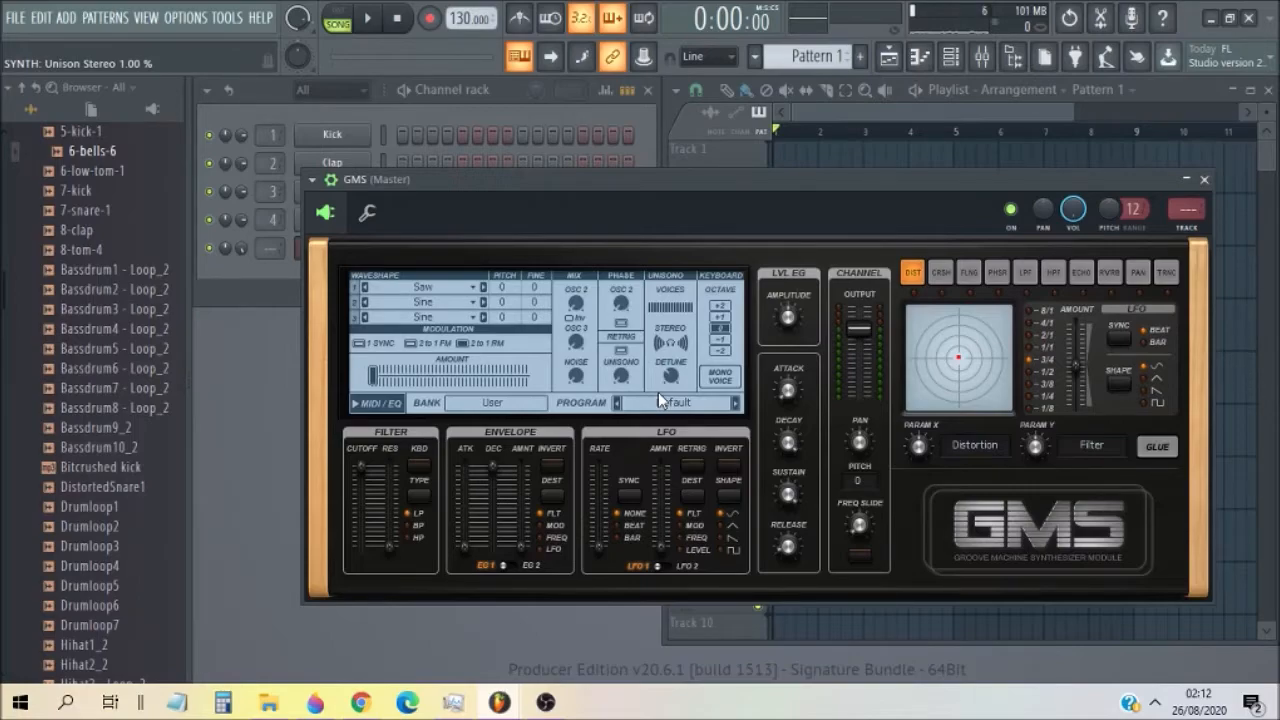
{"action": "key", "text": "s"}
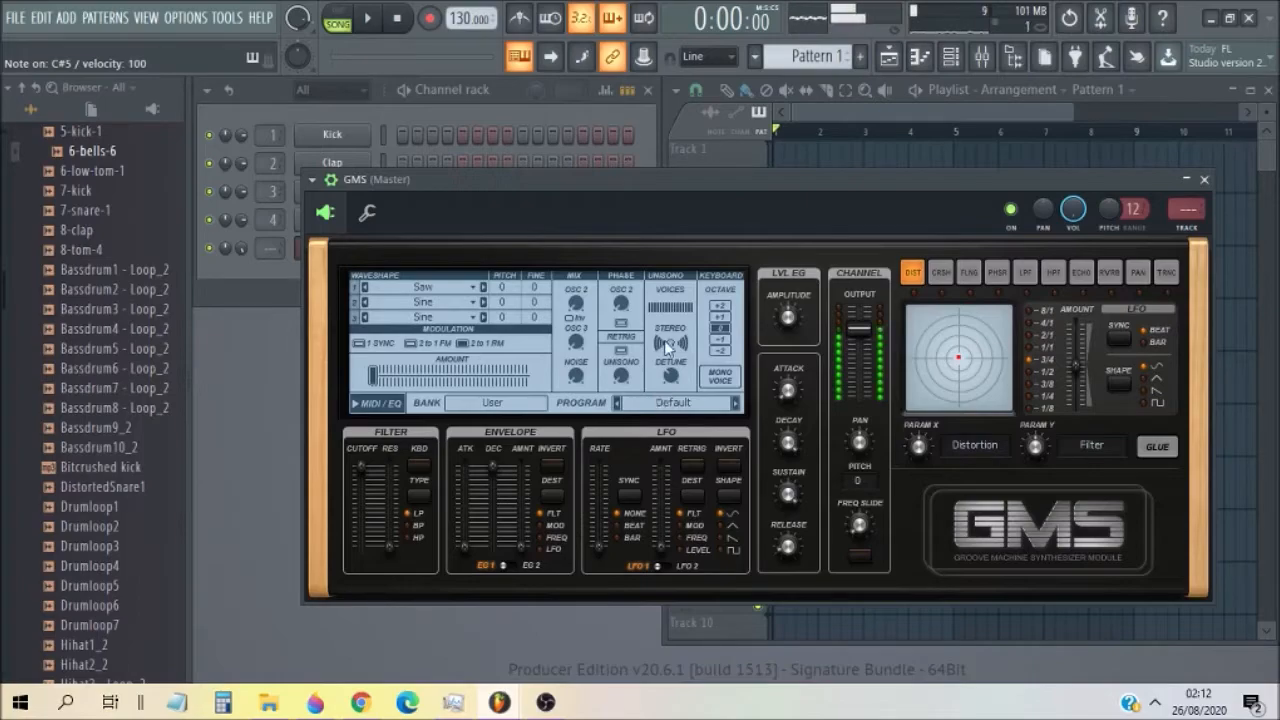
{"action": "mouse_move", "coordinate": [664, 346]}
{"action": "left_mouse_down"}
{"action": "mouse_move", "coordinate": [664, 332]}
{"action": "mouse_move", "coordinate": [664, 348]}
{"action": "left_mouse_up"}
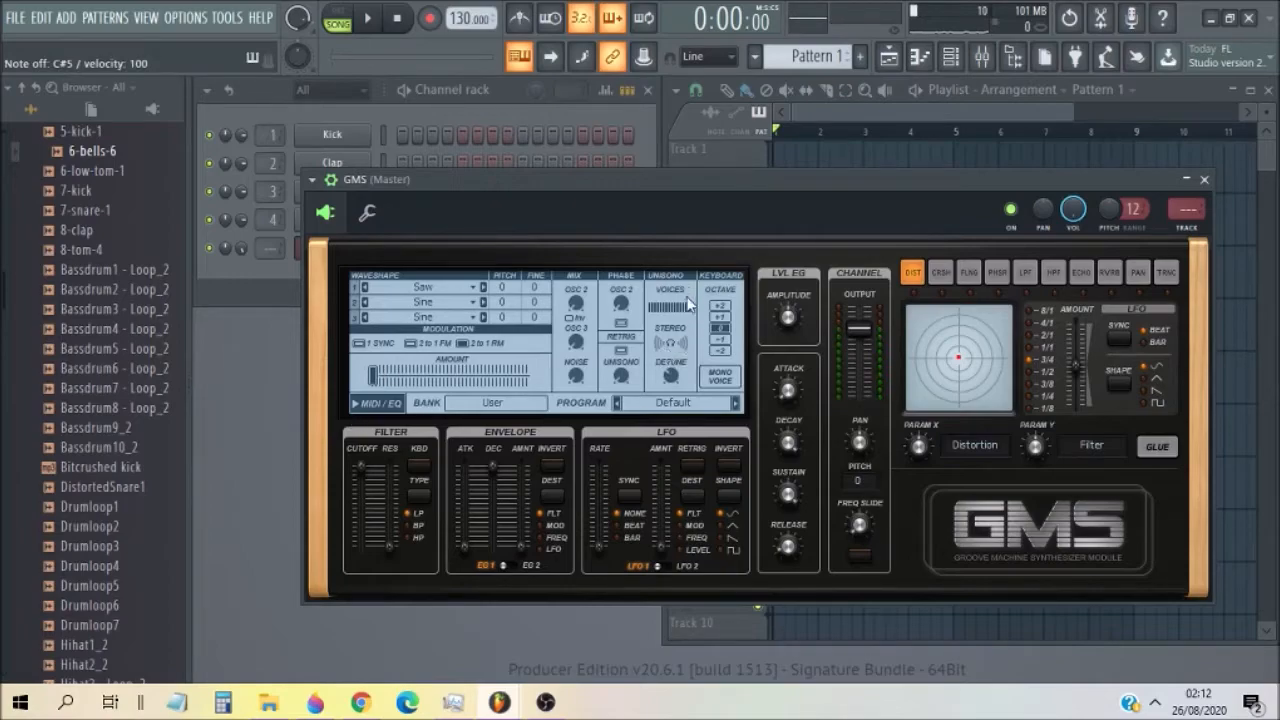
{"action": "left_click_drag", "start_coordinate": [670, 308], "coordinate": [667, 303]}
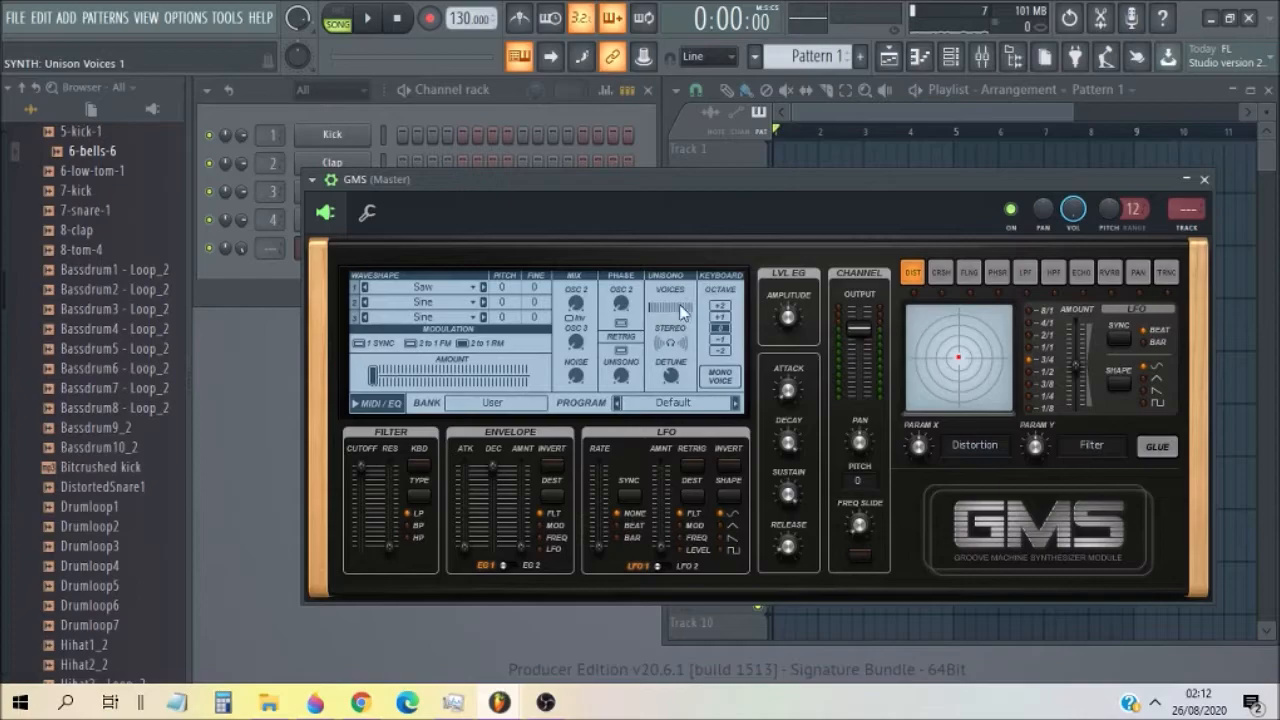
Step: Adjust the unison detune to 0.06 % while auditioning a note
{"action": "left_click_drag", "start_coordinate": [670, 376], "coordinate": [670, 376]}
{"action": "key", "text": "2"}
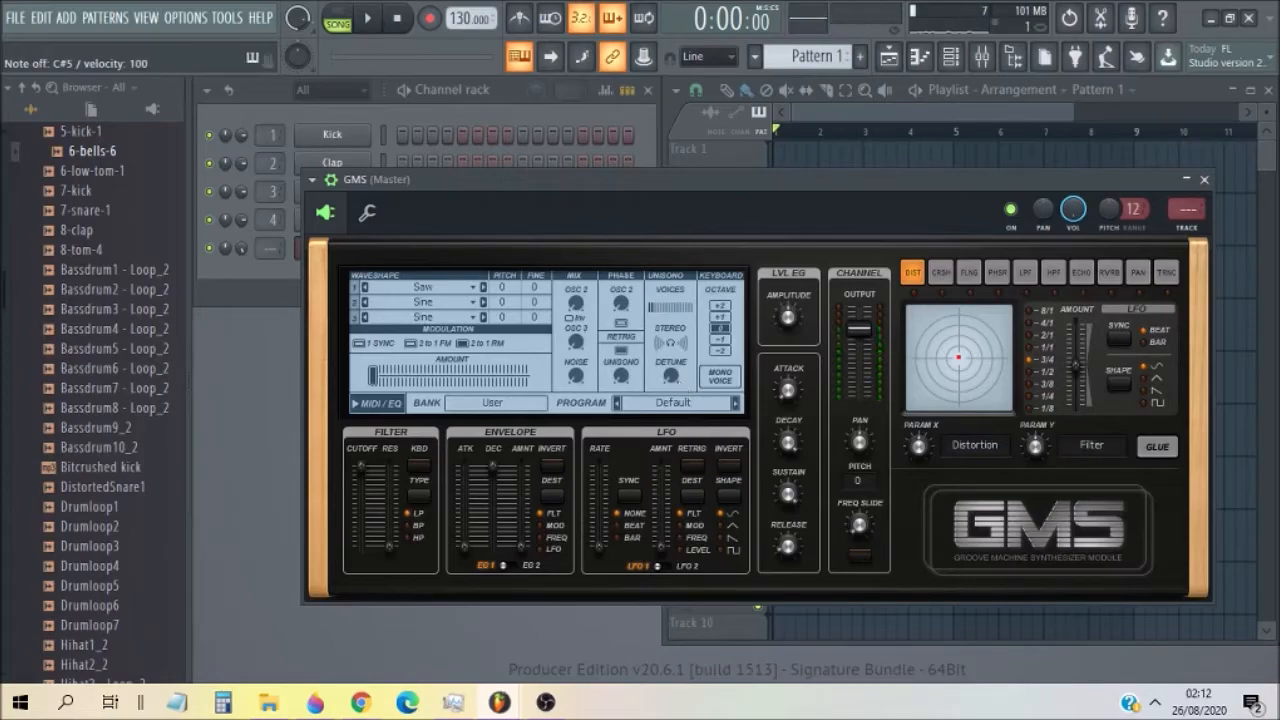
{"action": "left_click", "coordinate": [672, 376]}
{"action": "left_click_drag", "start_coordinate": [672, 376], "coordinate": [672, 375]}
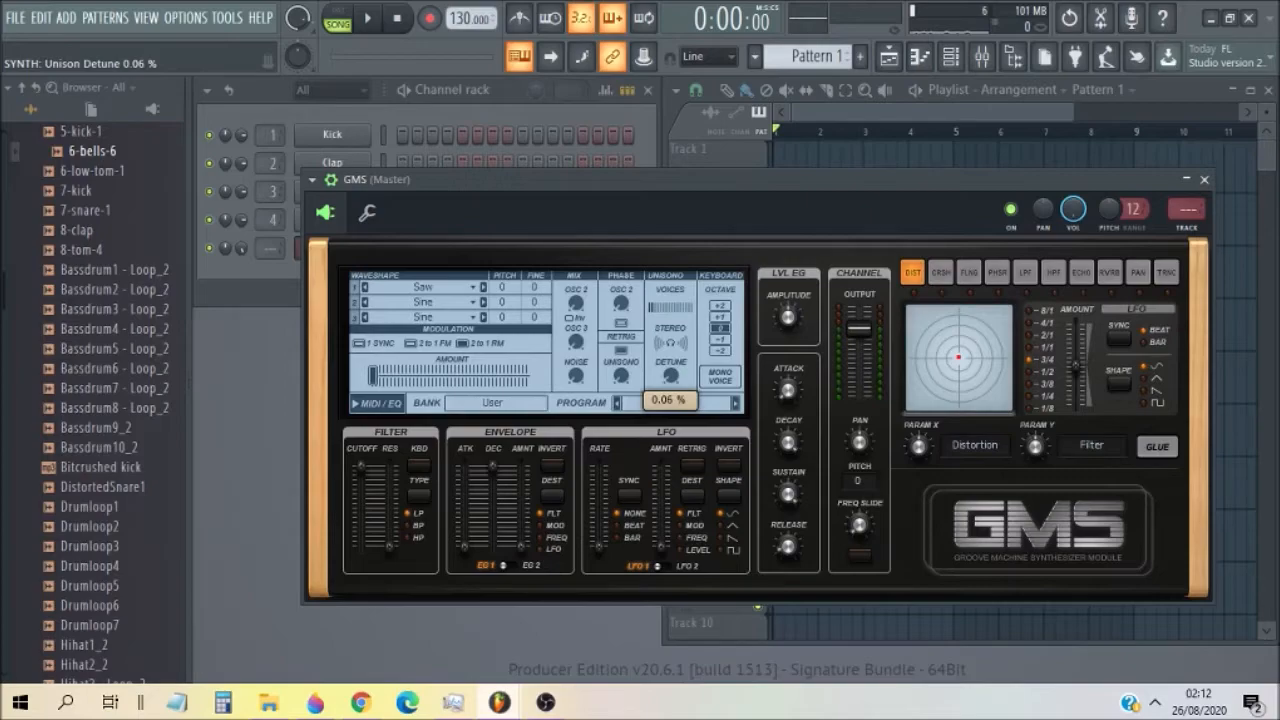
{"action": "key", "text": "2"}
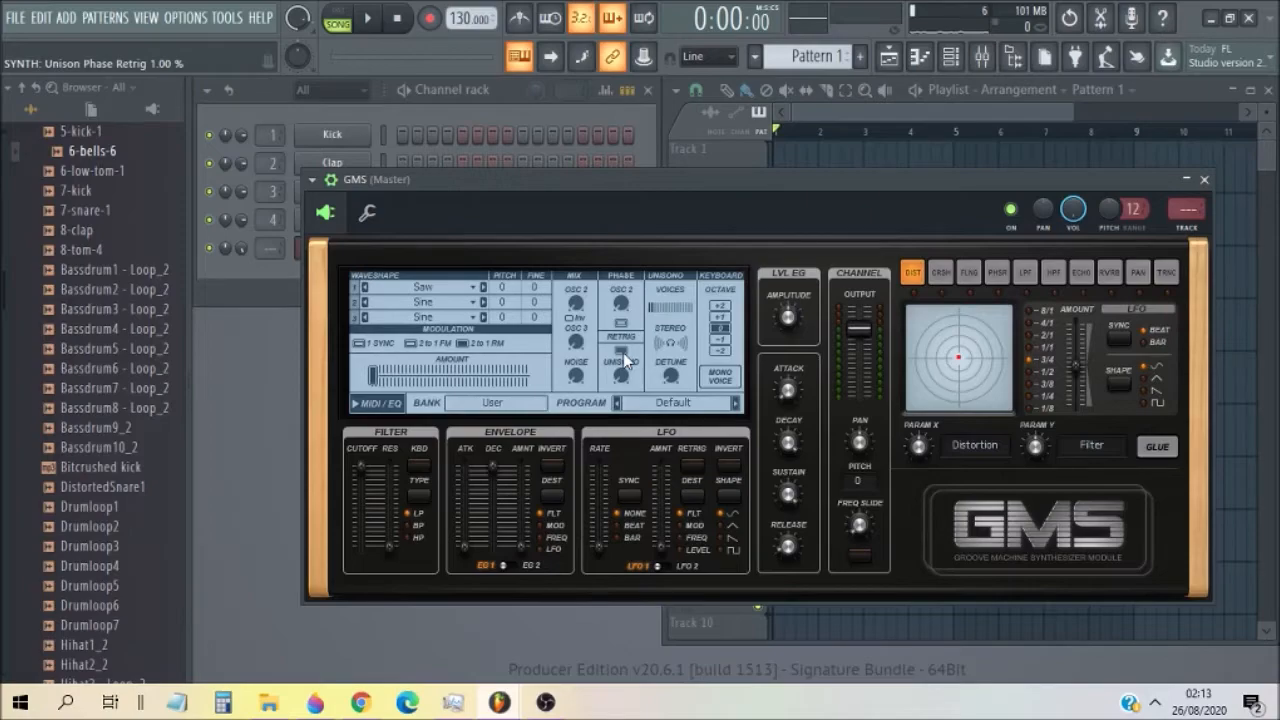
Step: Audition a note with the unison phase retrigger on and again with 16 unison voices, and lower the voices to 2
{"action": "key", "text": "s"}
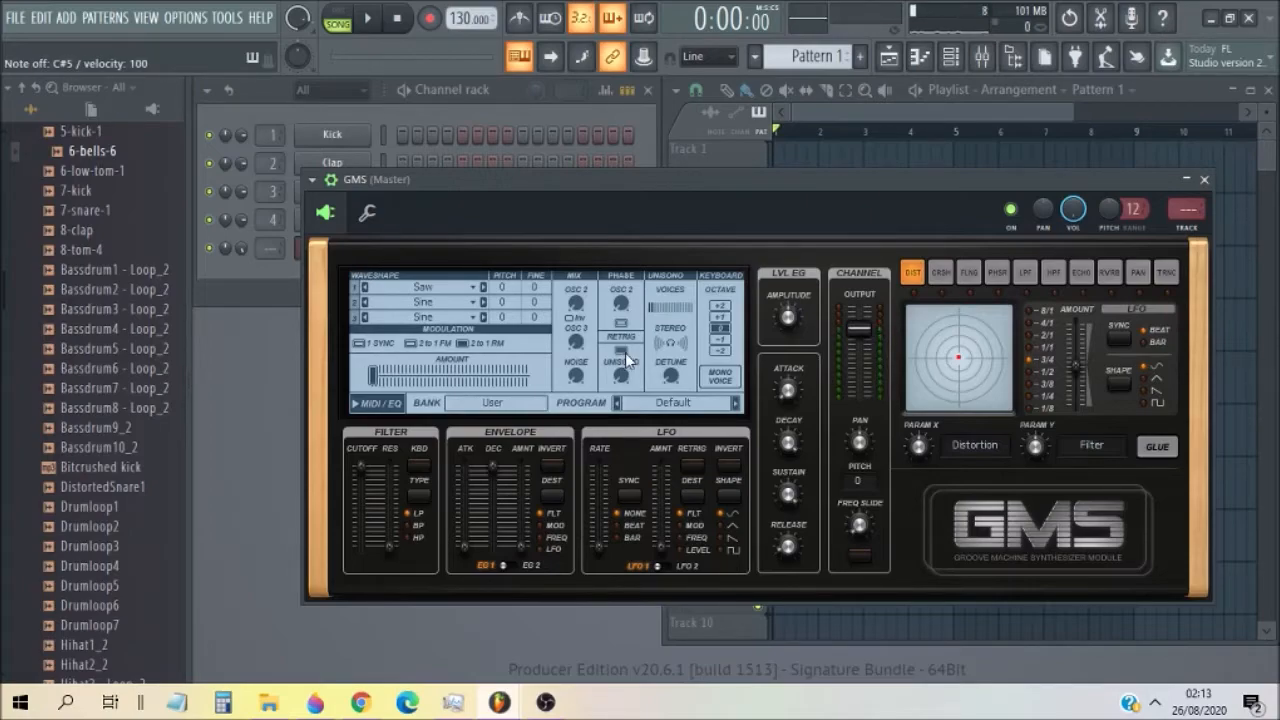
{"action": "left_click", "coordinate": [669, 305]}
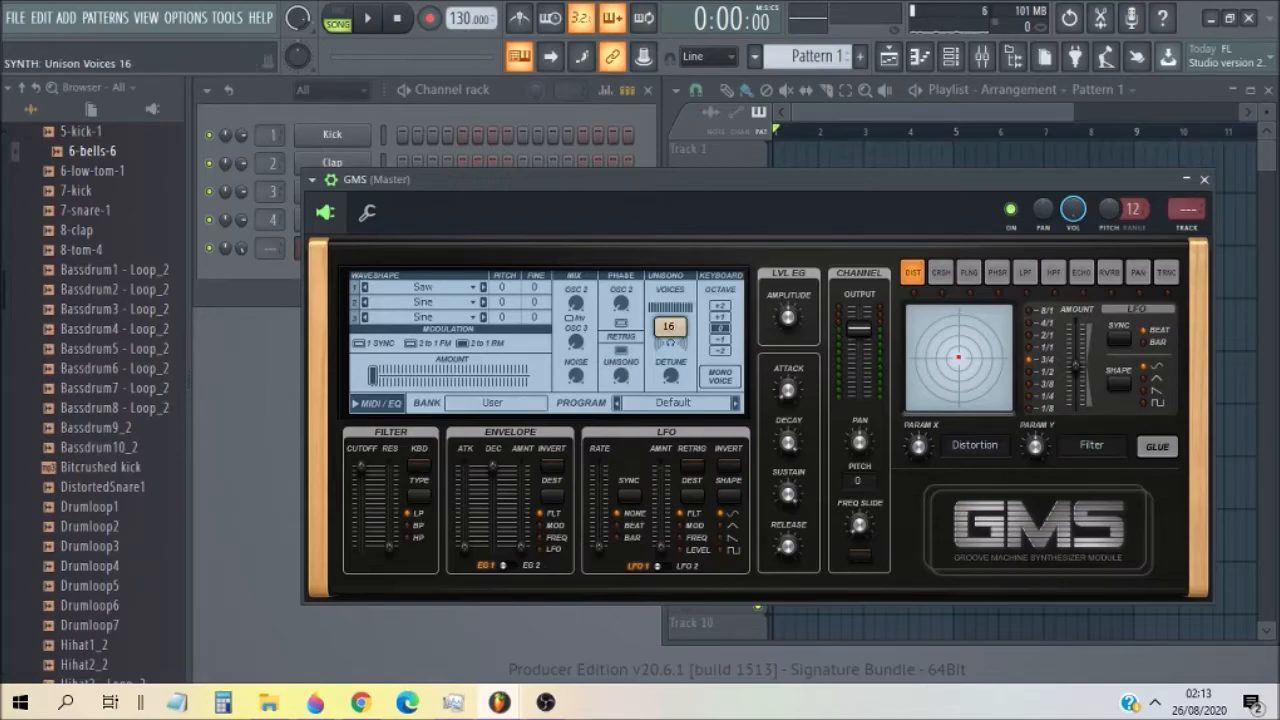
{"action": "key", "text": "s"}
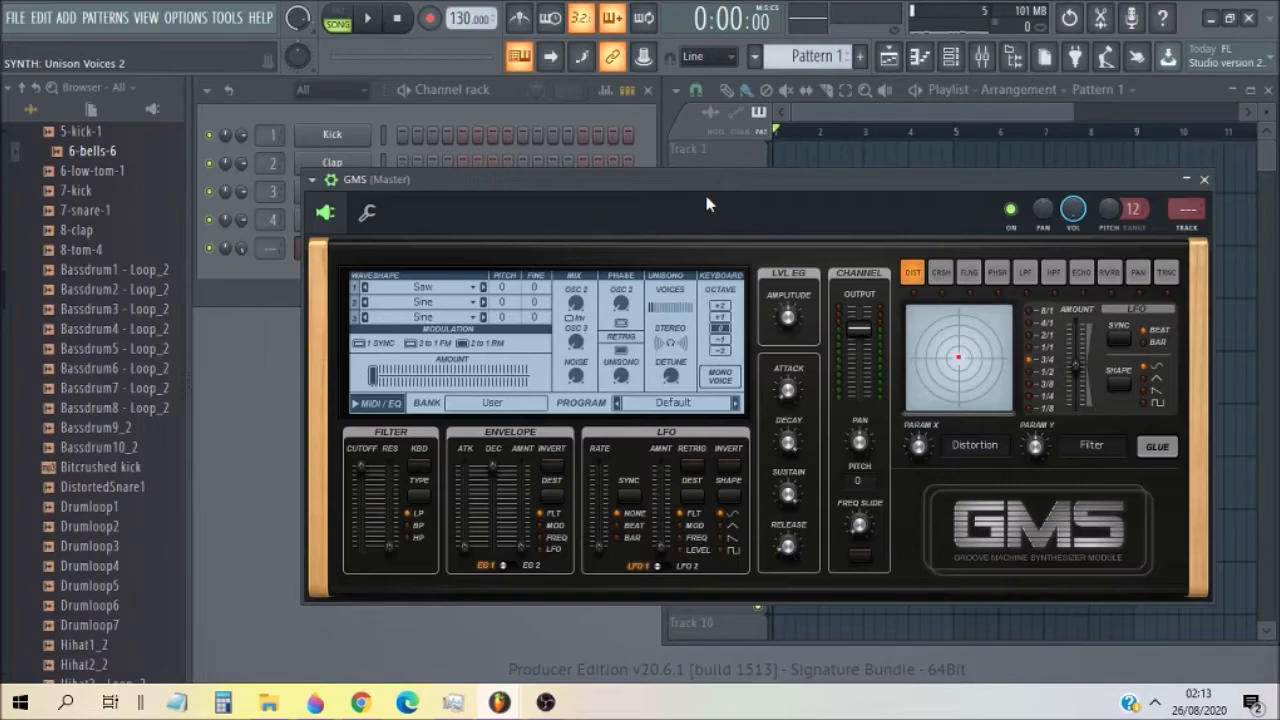
Step: Try the unison phase amount, return it to 0.00 % and turn the unison phase retrigger off
{"action": "left_click", "coordinate": [672, 343]}
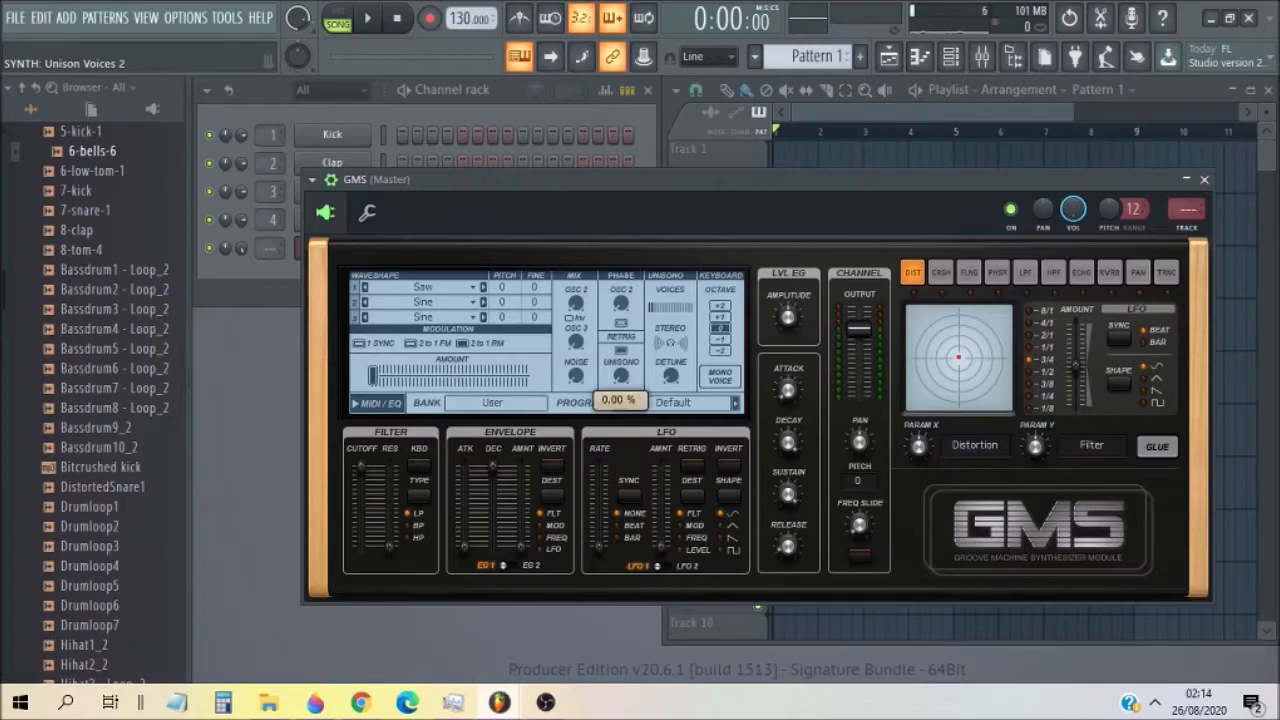
{"action": "left_click_drag", "start_coordinate": [621, 376], "coordinate": [621, 373]}
{"action": "left_click_drag", "start_coordinate": [621, 373], "coordinate": [623, 373]}
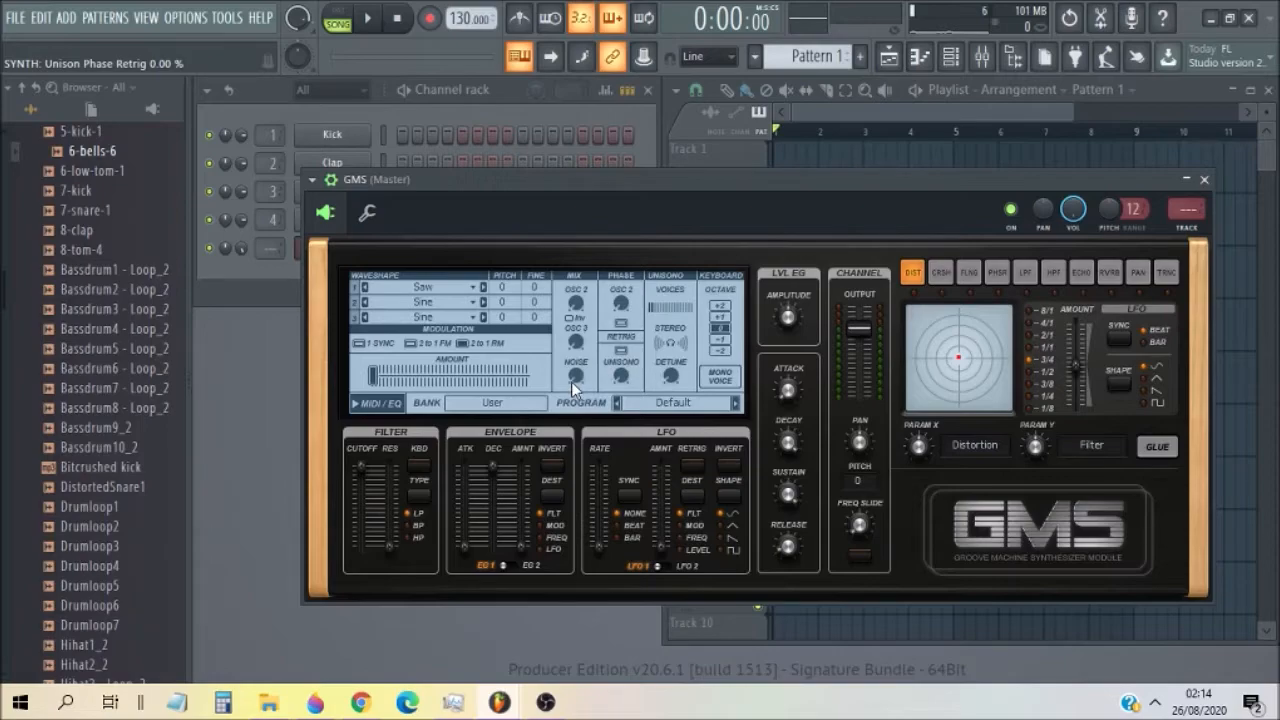
Step: Try the noise level while auditioning a note, and look over the MIDI and equalizer page before returning to the synth page
{"action": "left_click_drag", "start_coordinate": [571, 381], "coordinate": [571, 381]}
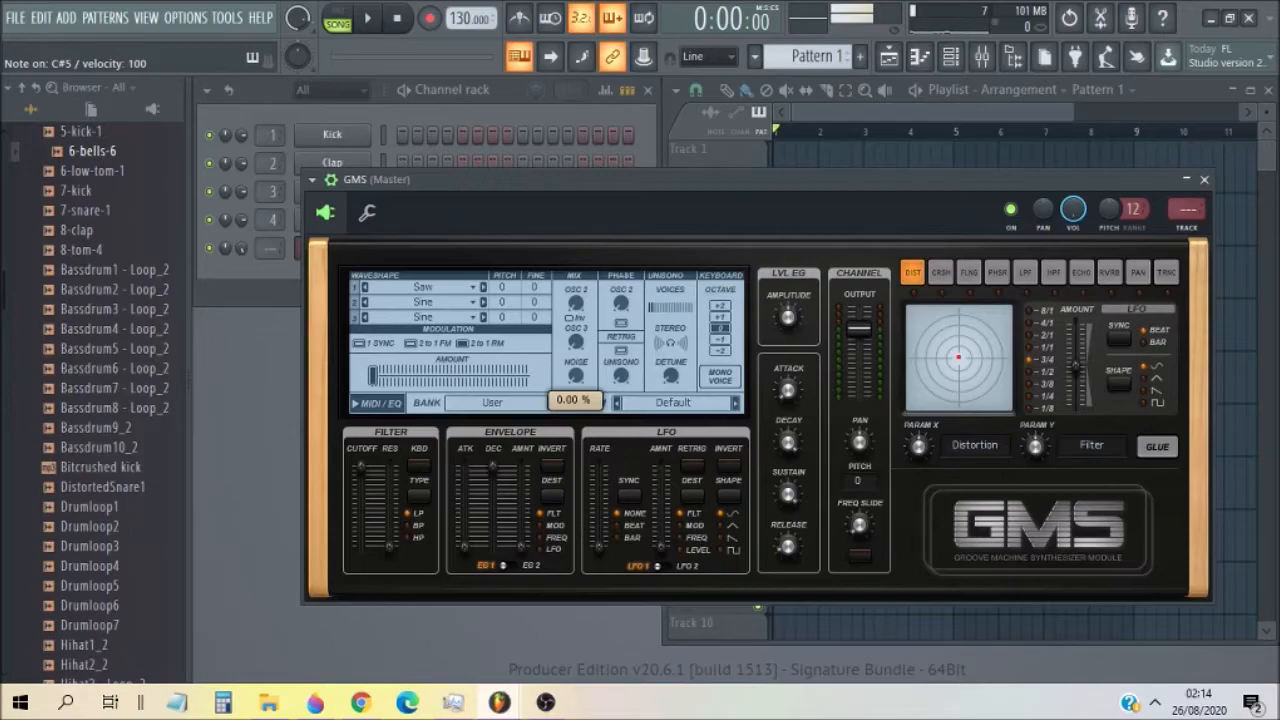
{"action": "left_click_drag", "start_coordinate": [571, 381], "coordinate": [582, 379]}
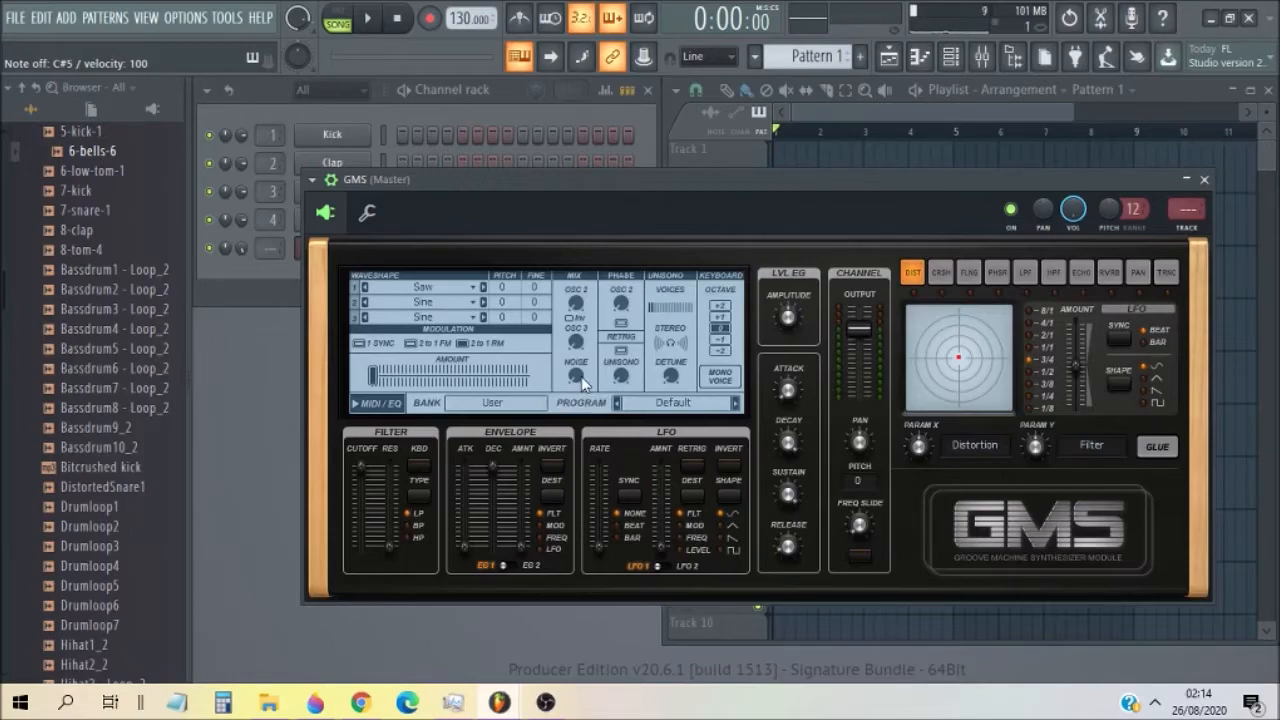
{"action": "left_click", "coordinate": [378, 402]}
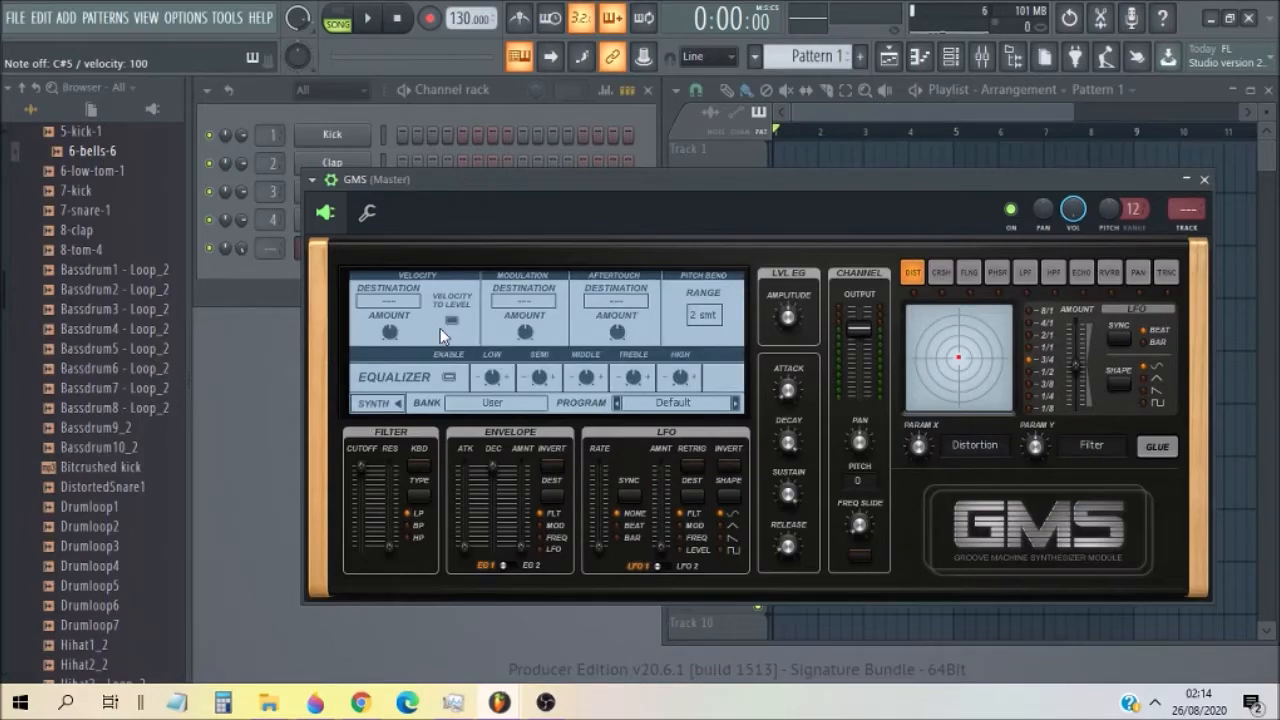
{"action": "left_click", "coordinate": [386, 402]}
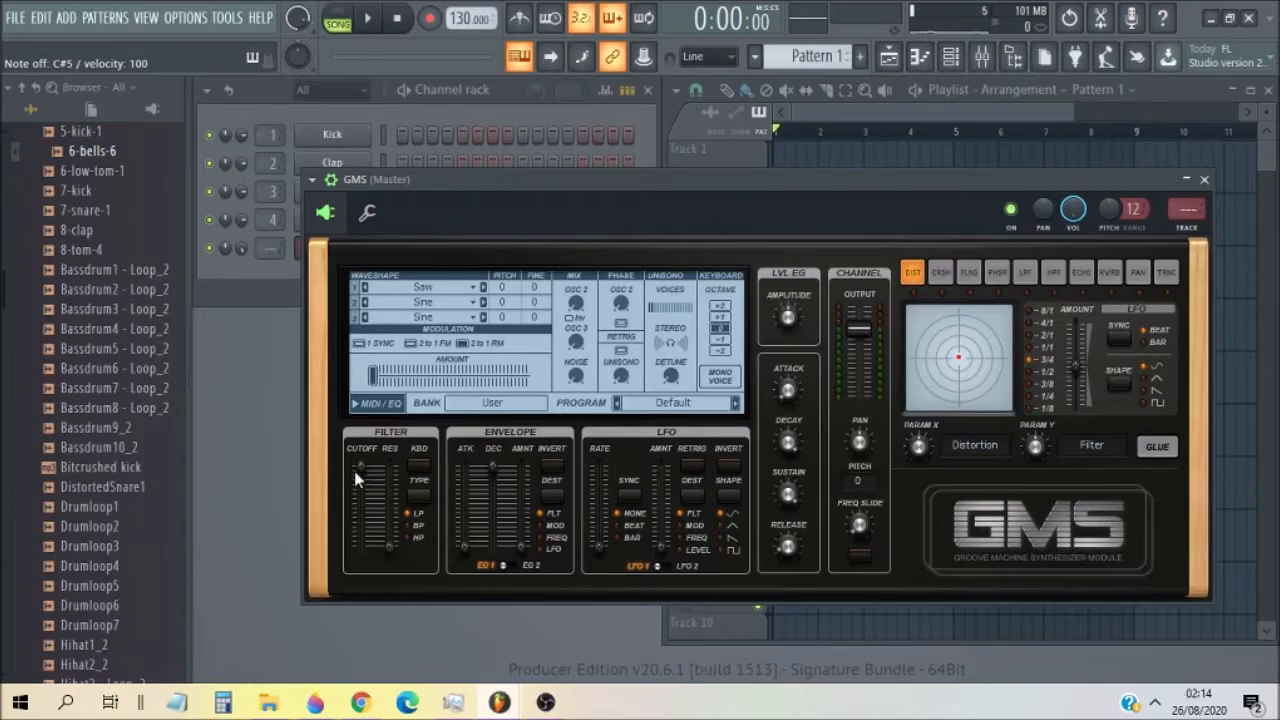
Step: Sweep the low-pass filter cutoff down and back to 1.00 %, and try a resonance of 0.09 % on a held note
{"action": "left_click_drag", "start_coordinate": [354, 471], "coordinate": [360, 506]}
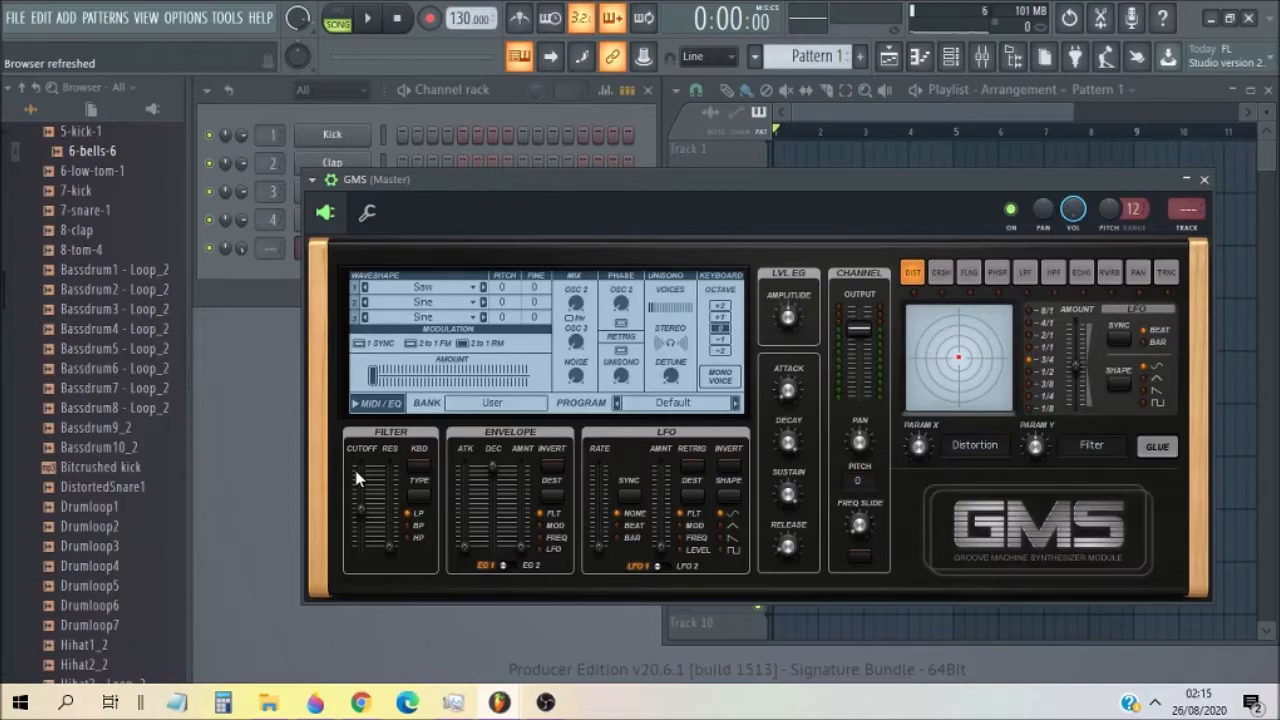
{"action": "left_click_drag", "start_coordinate": [358, 478], "coordinate": [358, 466]}
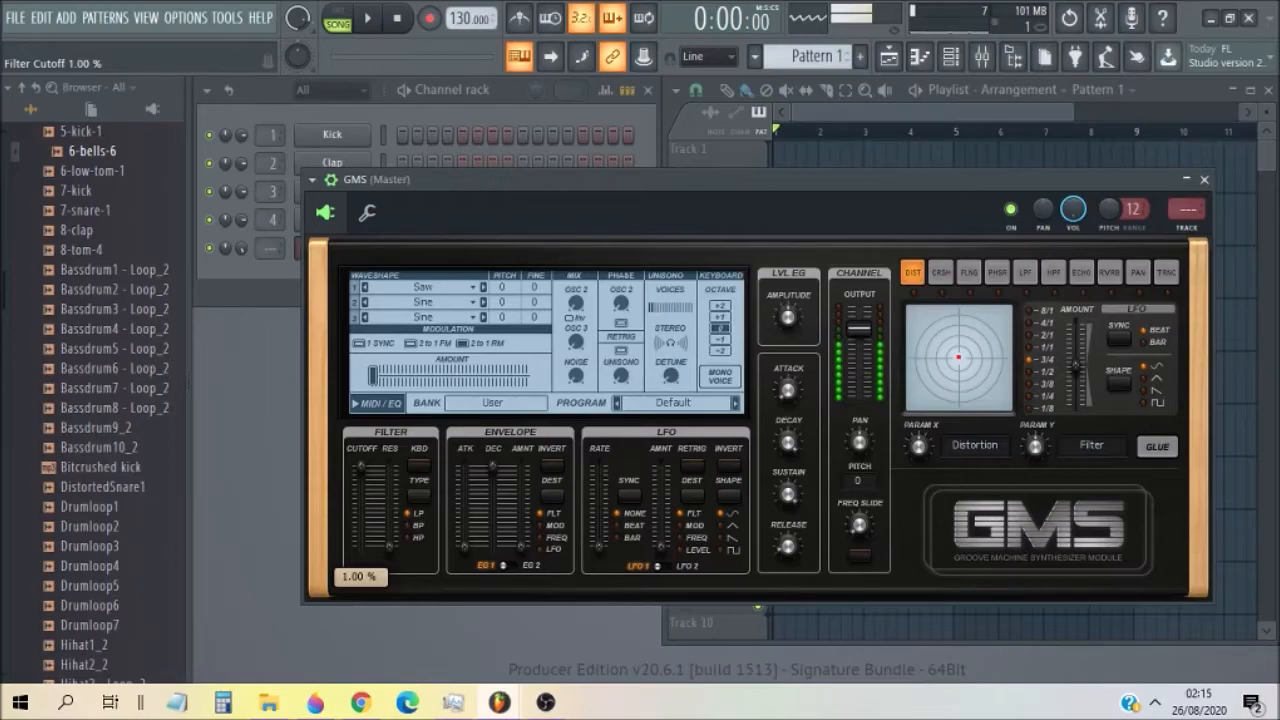
{"action": "left_click_drag", "start_coordinate": [361, 466], "coordinate": [390, 537]}
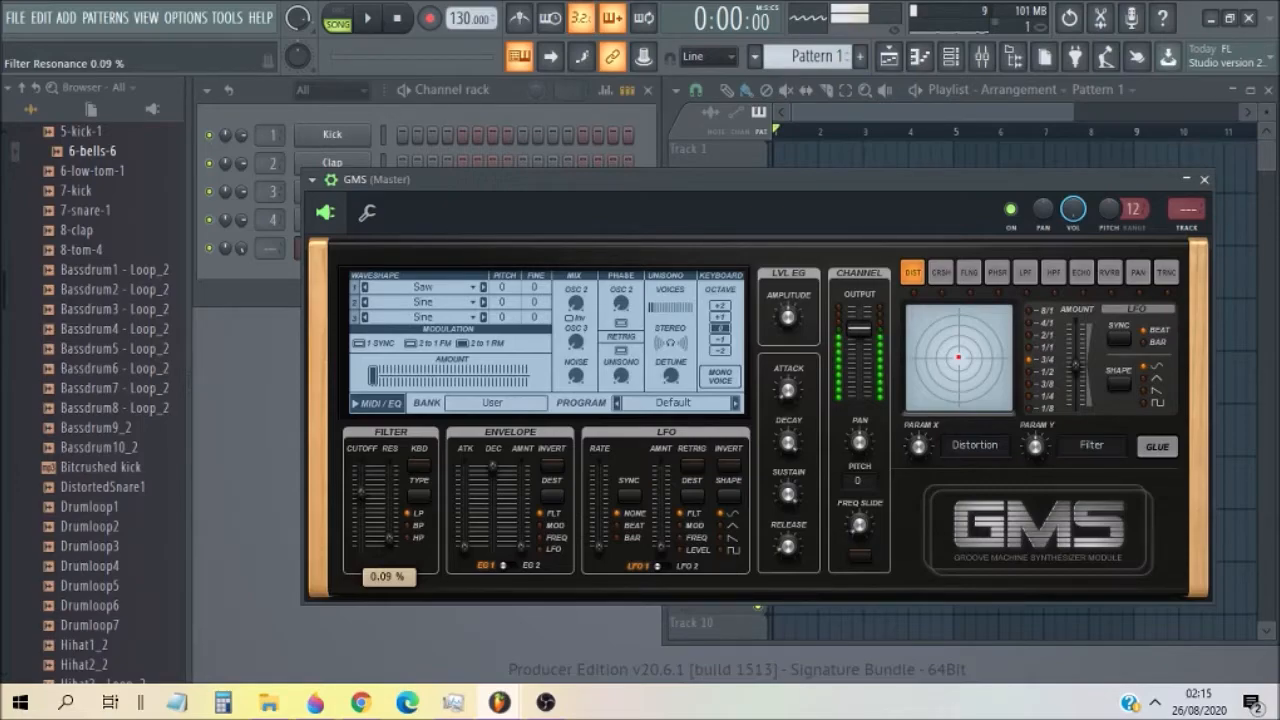
Step: Audition the BP and HP filter types while sweeping the cutoff, and switch the filter back to LP
{"action": "left_click", "coordinate": [420, 465]}
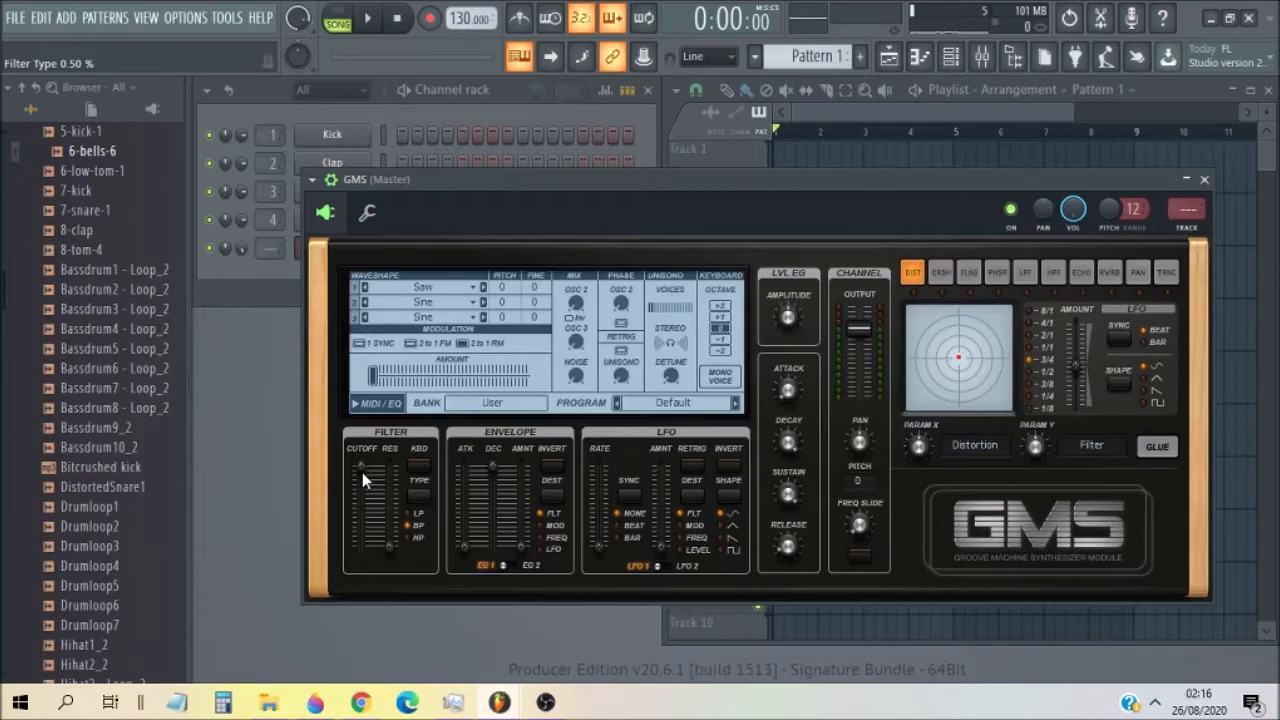
{"action": "left_click_drag", "start_coordinate": [362, 472], "coordinate": [362, 462]}
{"action": "mouse_move", "coordinate": [362, 472]}
{"action": "left_mouse_down"}
{"action": "mouse_move", "coordinate": [362, 498]}
{"action": "mouse_move", "coordinate": [362, 470]}
{"action": "left_mouse_up"}
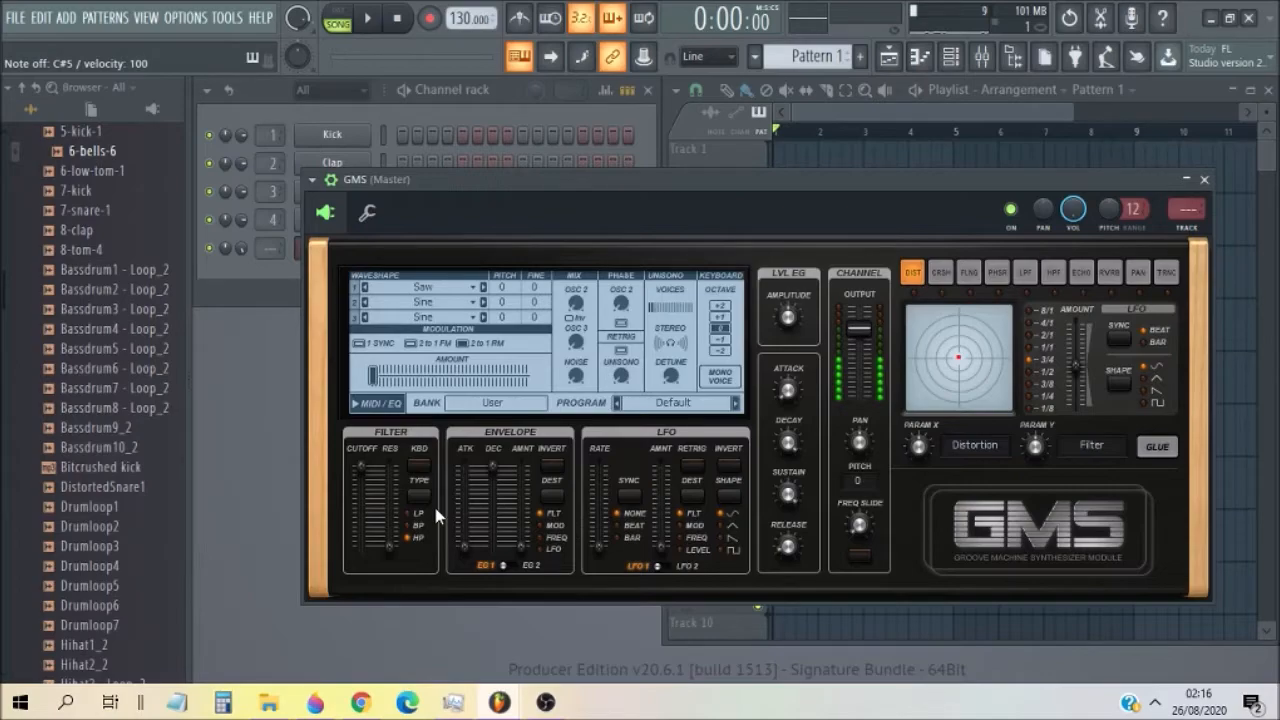
{"action": "left_click", "coordinate": [434, 510]}
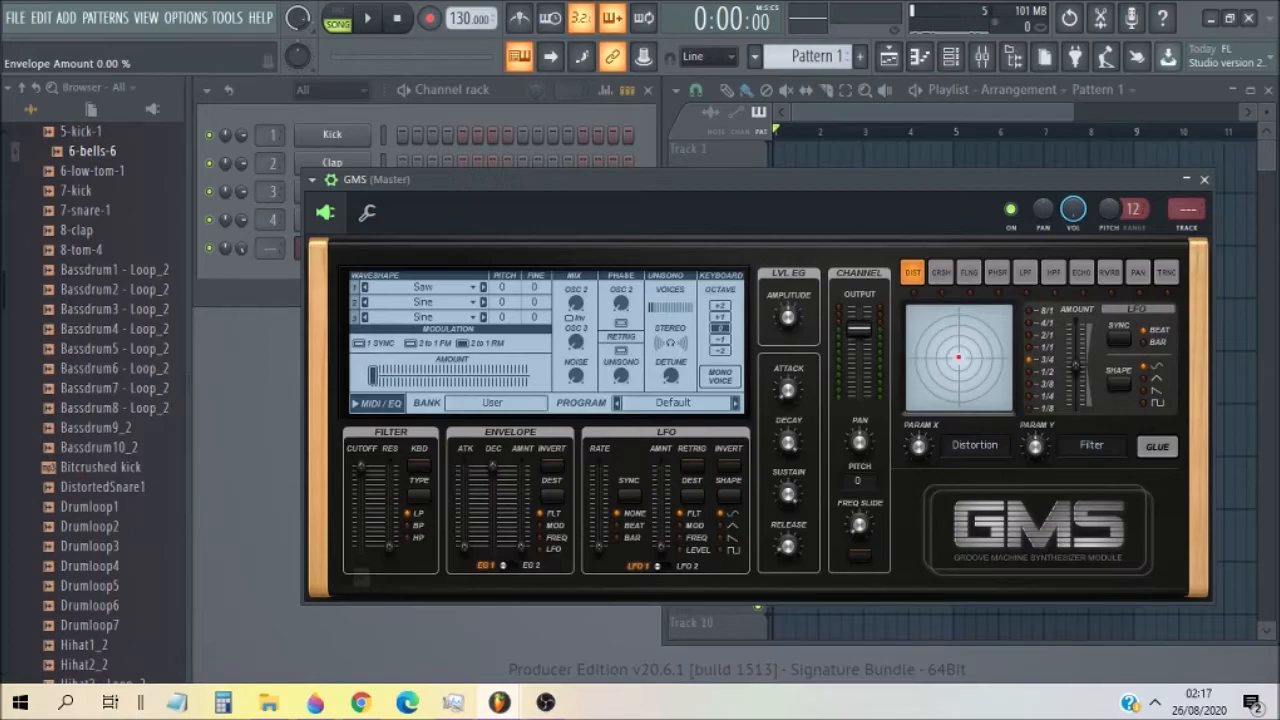
Step: Turn on the filter's KBD option, raise the envelope amount to 1.00 %, shorten its decay and audition different notes
{"action": "key", "text": "2"}
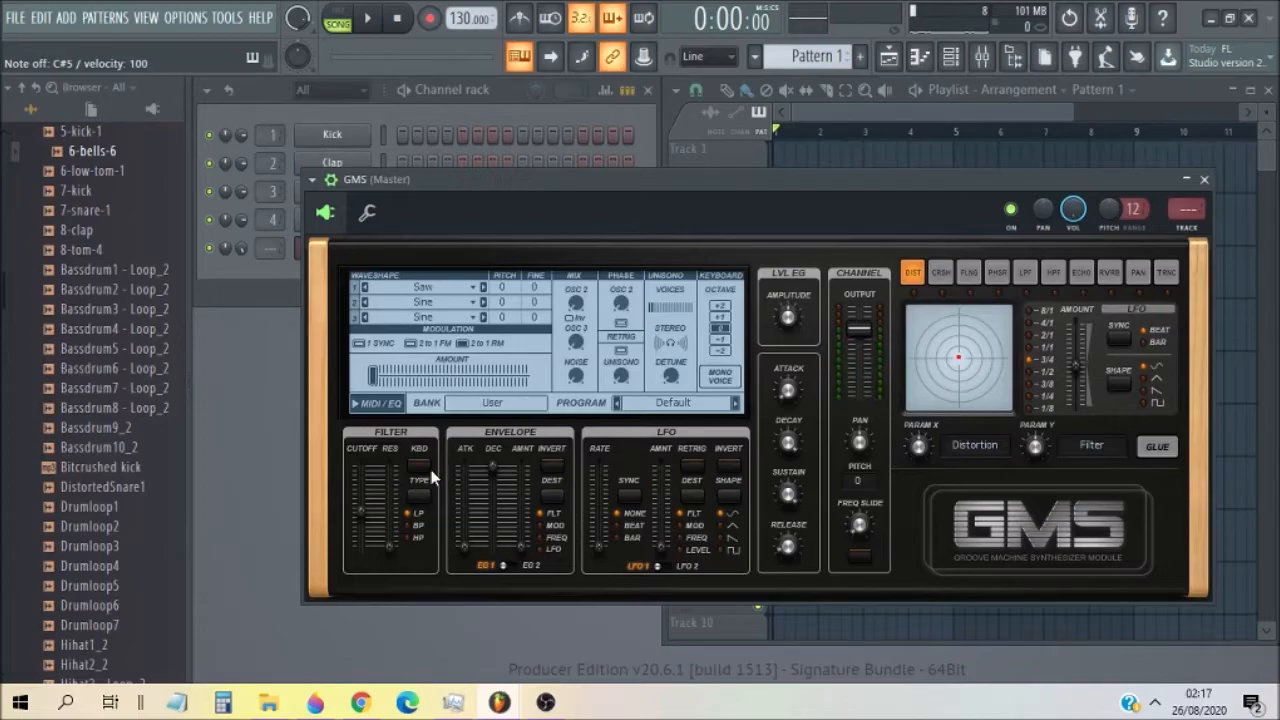
{"action": "left_click", "coordinate": [422, 466]}
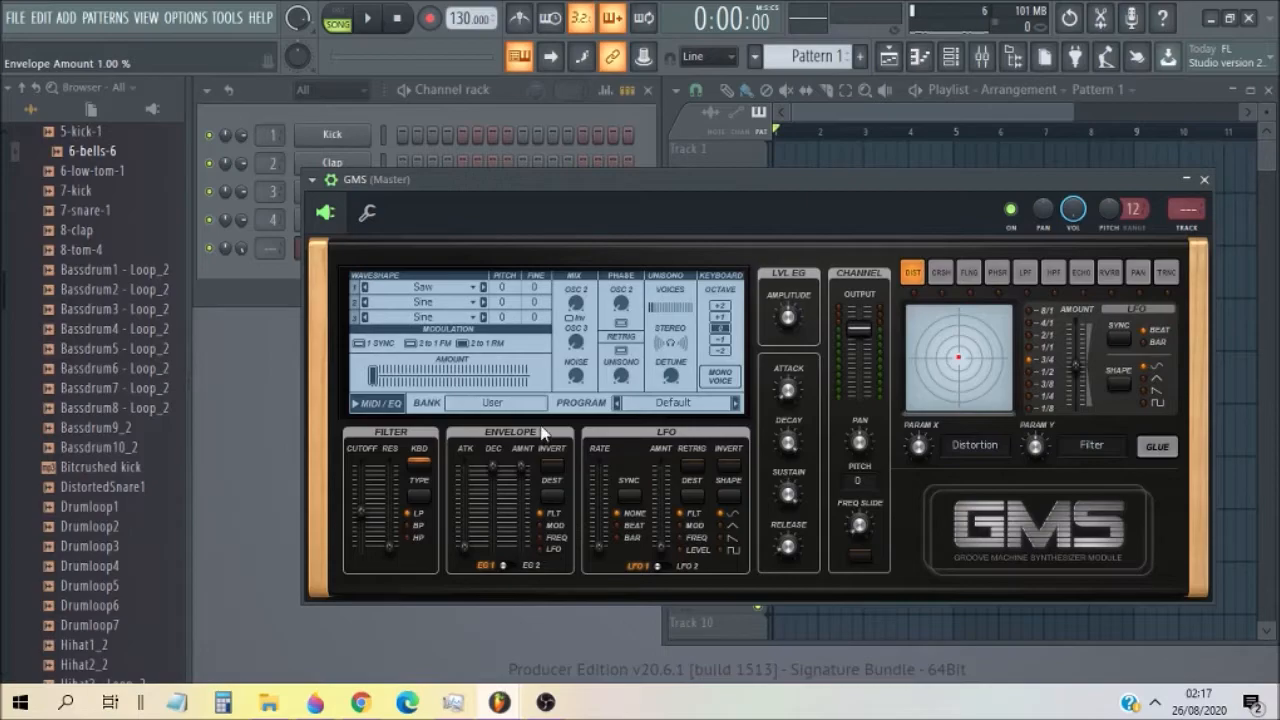
{"action": "left_click_drag", "start_coordinate": [492, 466], "coordinate": [492, 497]}
{"action": "key", "text": "2"}
{"action": "key", "text": "e"}
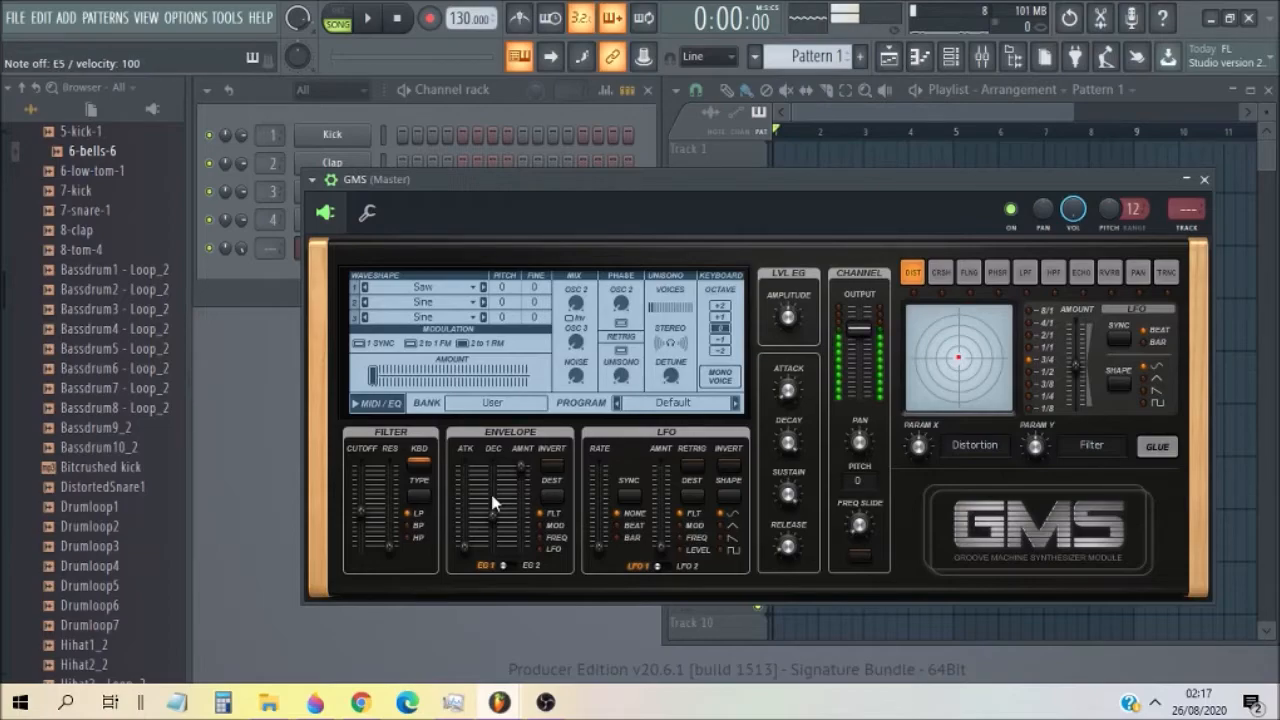
Step: Raise the filter resonance while auditioning the shortened filter envelope on a repeated note
{"action": "key", "text": "2"}
{"action": "left_click_drag", "start_coordinate": [392, 502], "coordinate": [392, 480]}
{"action": "key", "text": "2"}
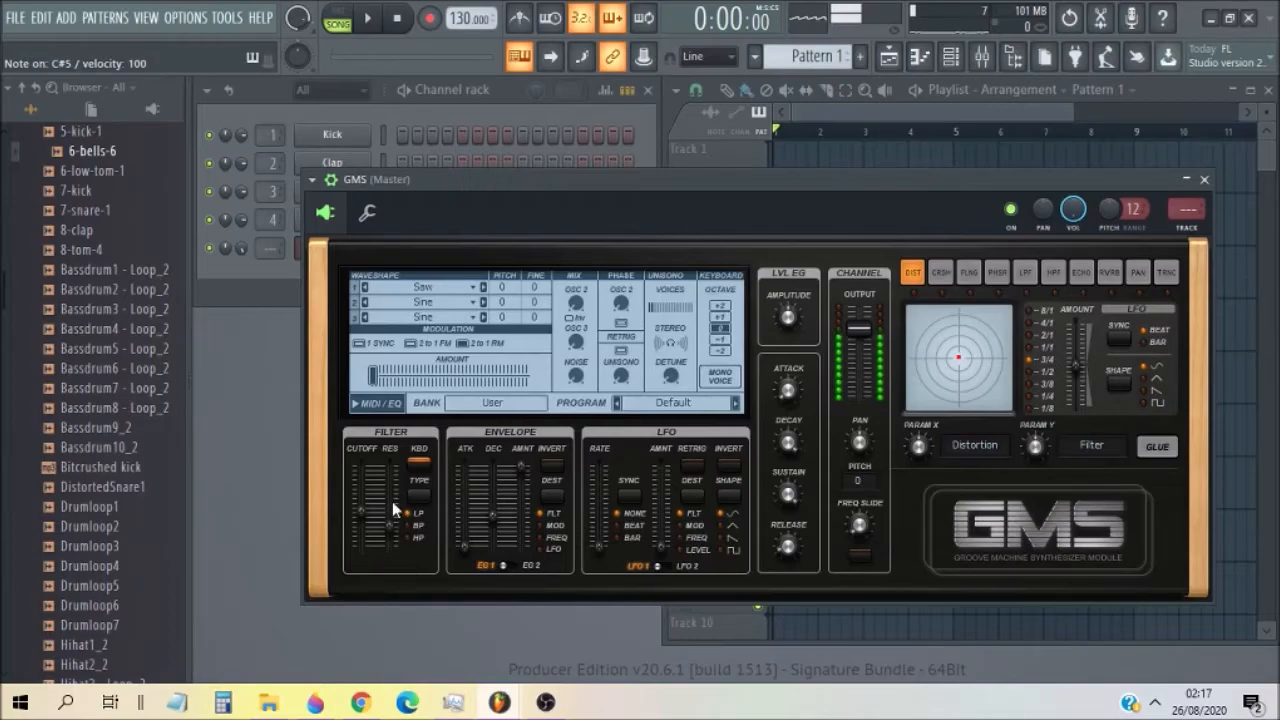
{"action": "key", "text": "2"}
Step: Try an envelope attack of 0.40 % and audition a repeated note
{"action": "left_click_drag", "start_coordinate": [471, 527], "coordinate": [471, 495]}
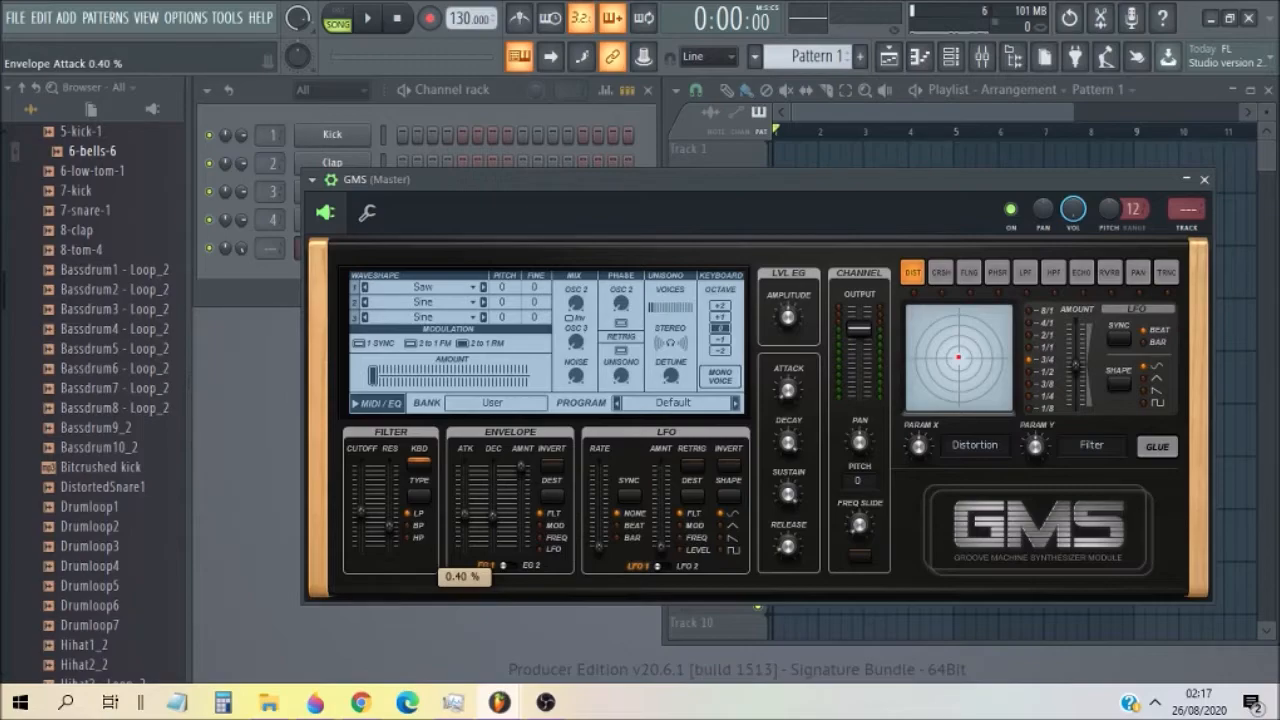
{"action": "key", "text": "2"}
{"action": "key", "text": "2"}
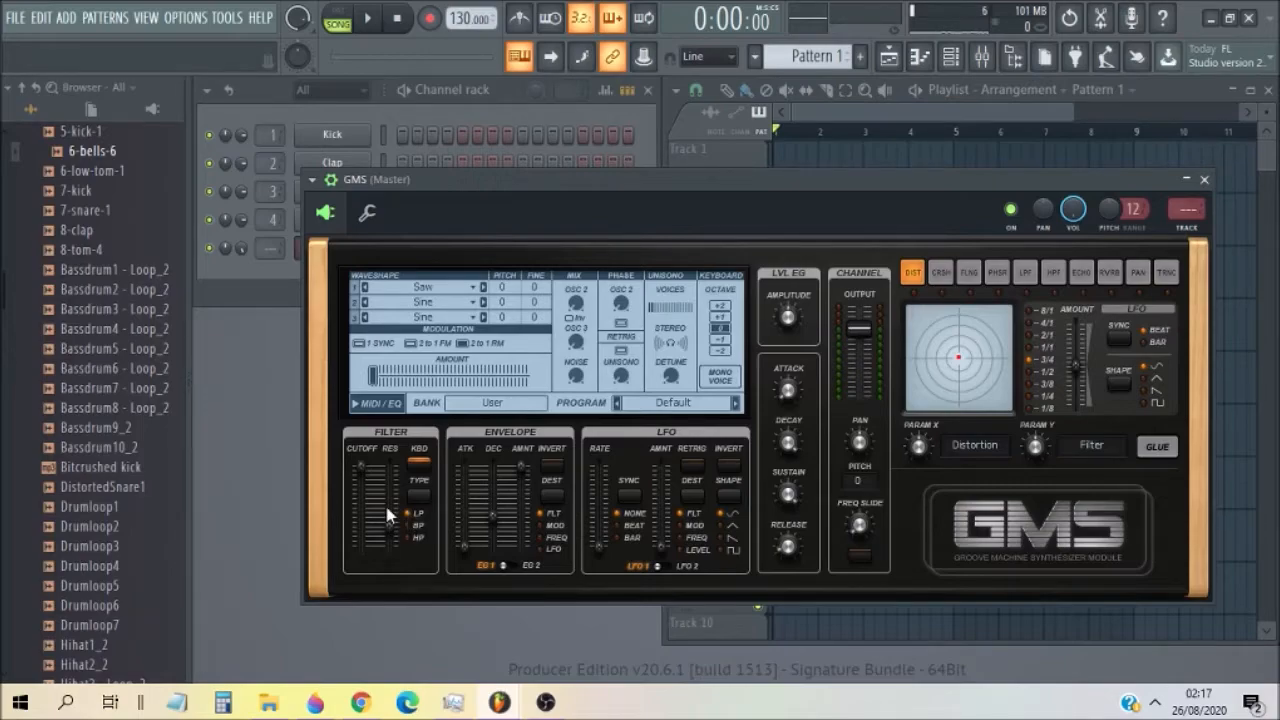
Step: Set oscillator 2's pitch to -12 and its fine tuning to -10
{"action": "left_click_drag", "start_coordinate": [502, 301], "coordinate": [502, 330]}
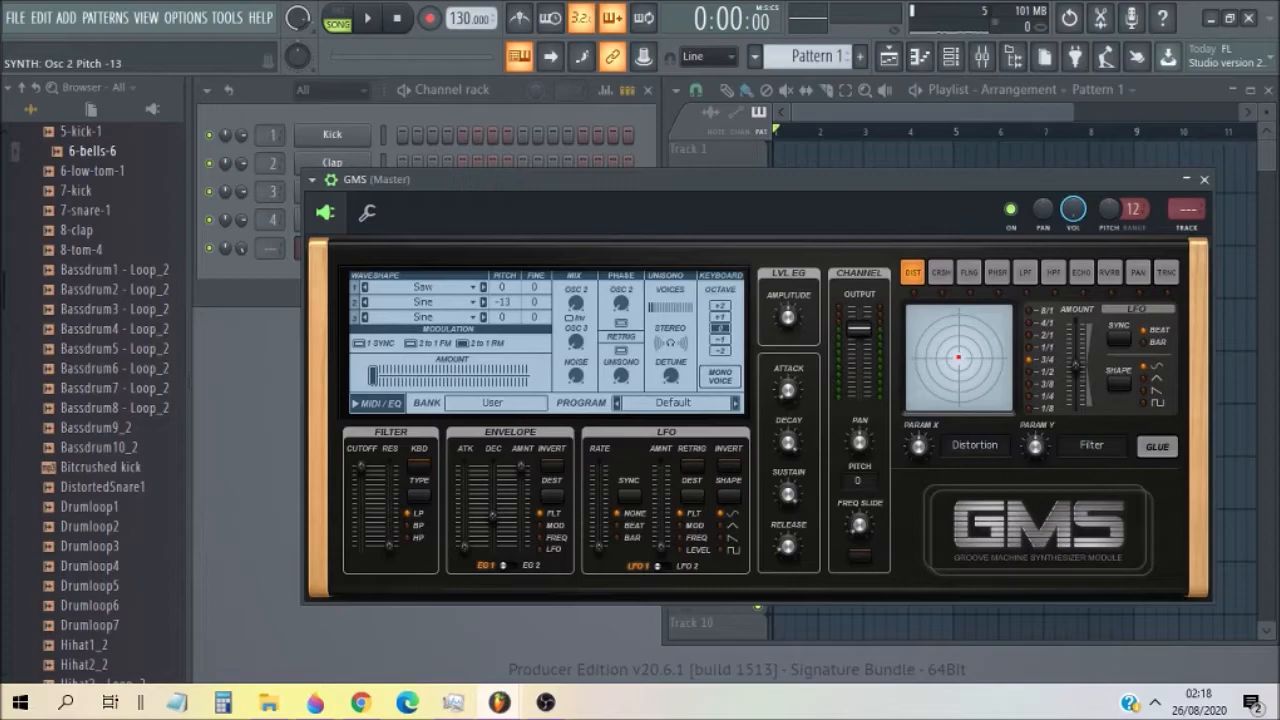
{"action": "left_click_drag", "start_coordinate": [502, 305], "coordinate": [502, 302]}
{"action": "left_click_drag", "start_coordinate": [534, 302], "coordinate": [534, 311]}
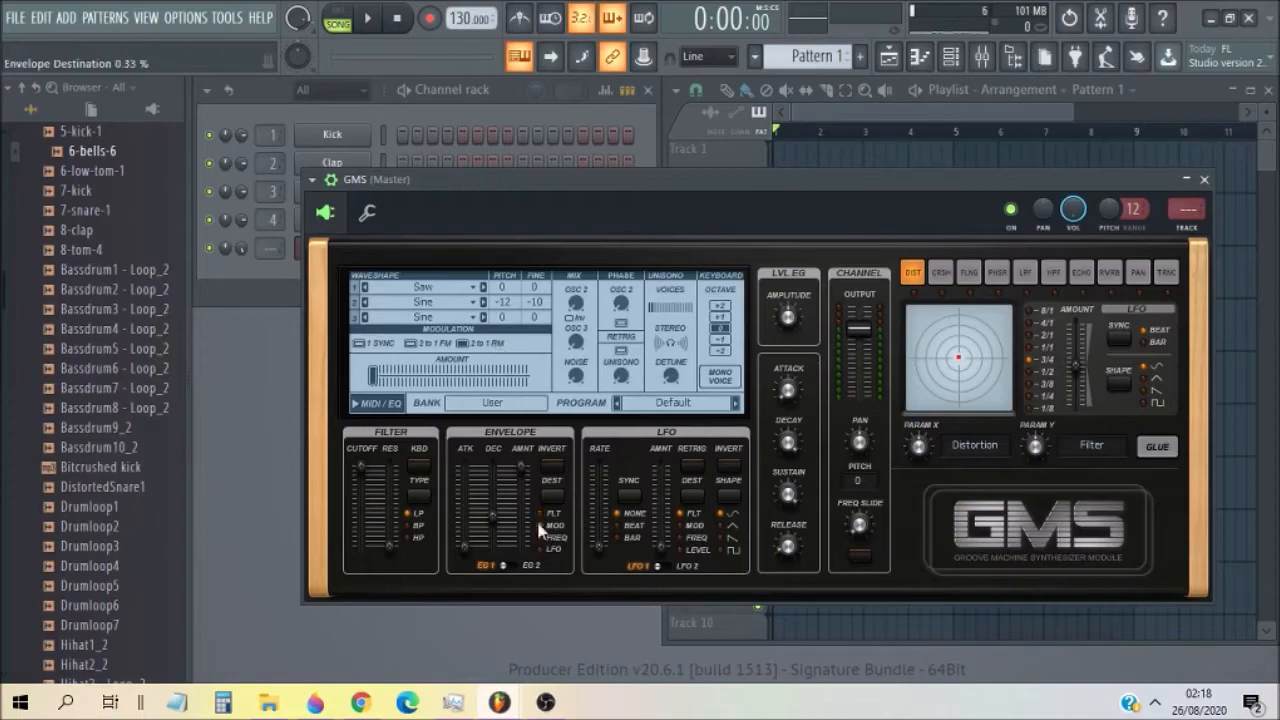
Step: Route the envelope to MOD and audition a note while varying the envelope amount around 1.00 %
{"action": "key", "text": "s"}
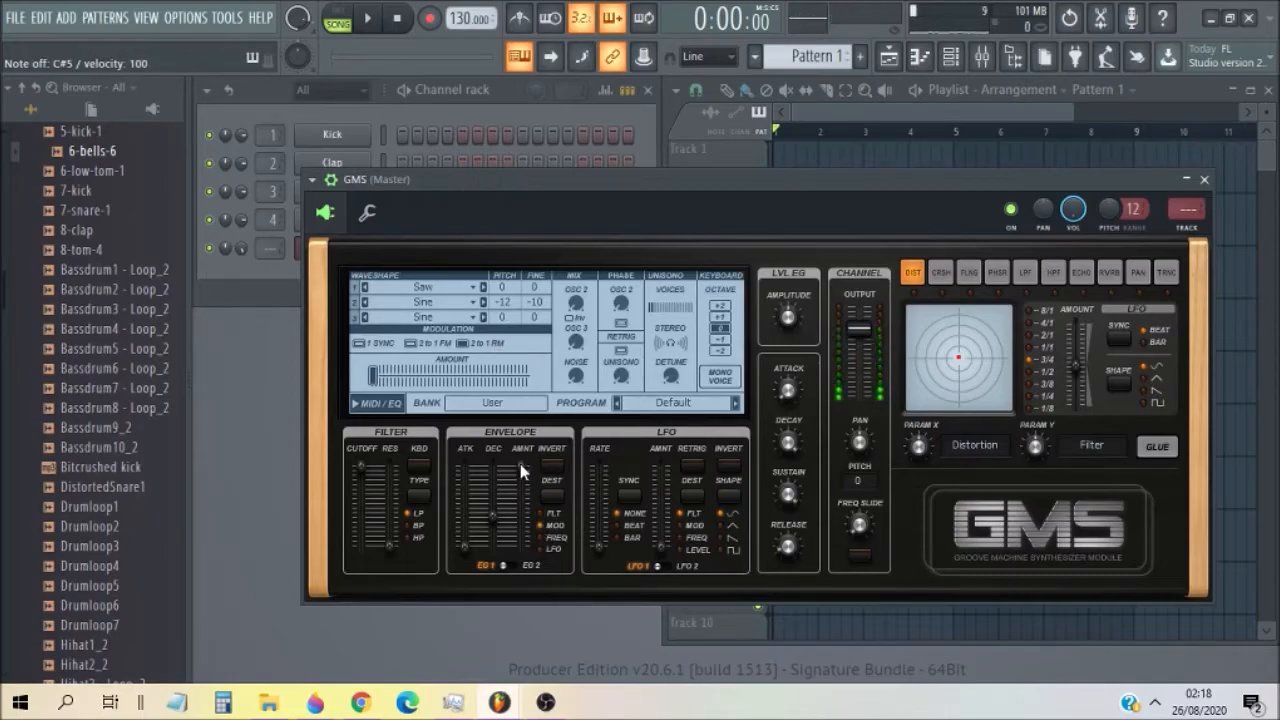
{"action": "left_click_drag", "start_coordinate": [520, 464], "coordinate": [520, 460]}
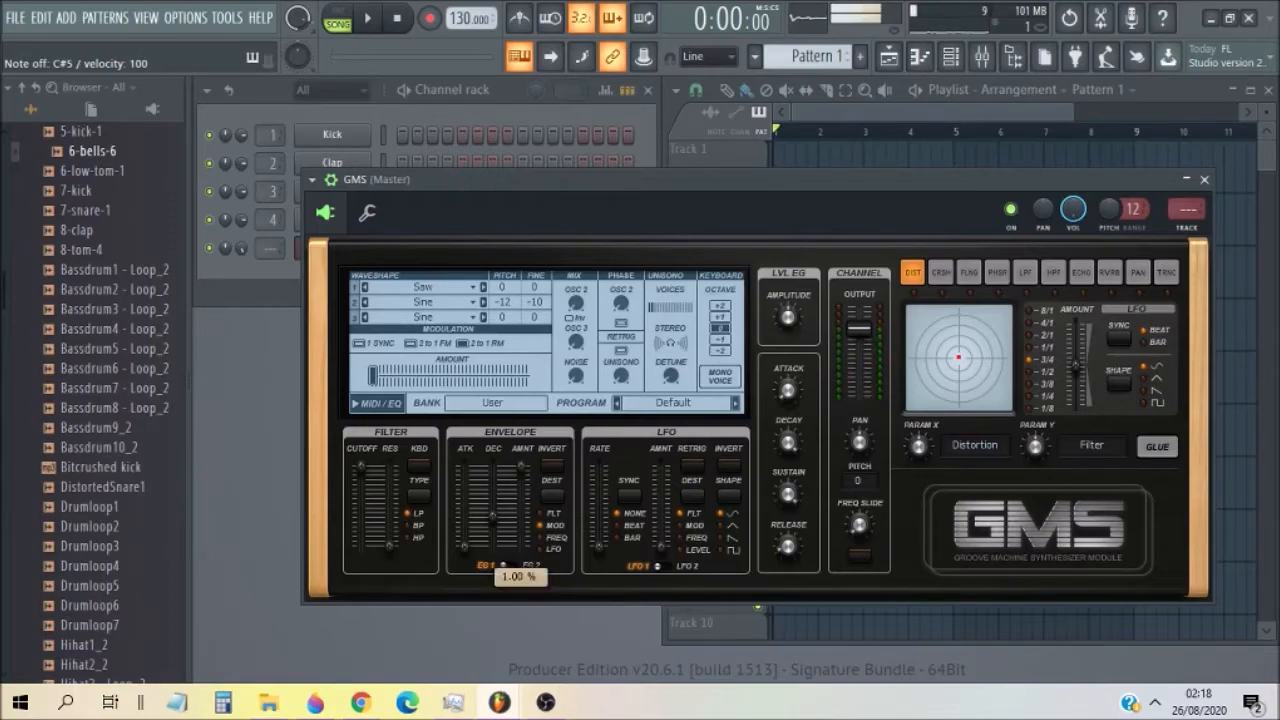
{"action": "left_click_drag", "start_coordinate": [520, 460], "coordinate": [516, 466]}
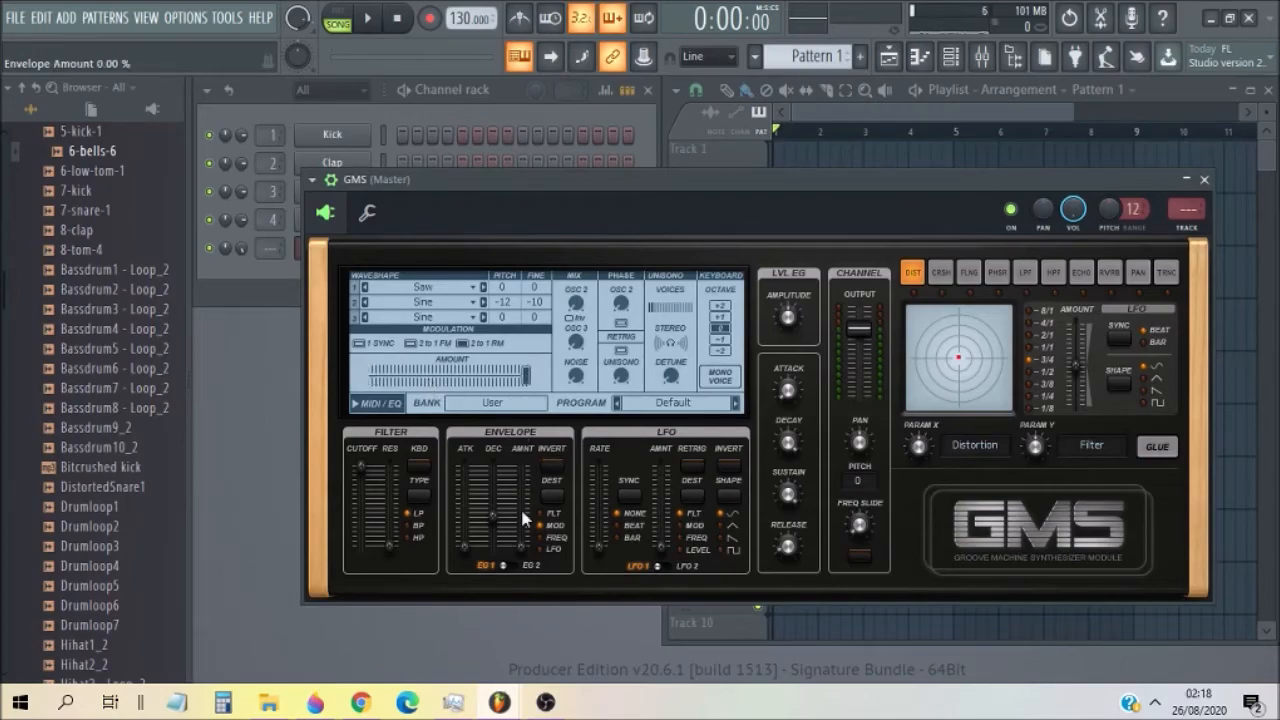
Step: Audition the full modulation amount with the envelope inverted, move the GMS window slightly, and turn the inversion off
{"action": "key", "text": "s"}
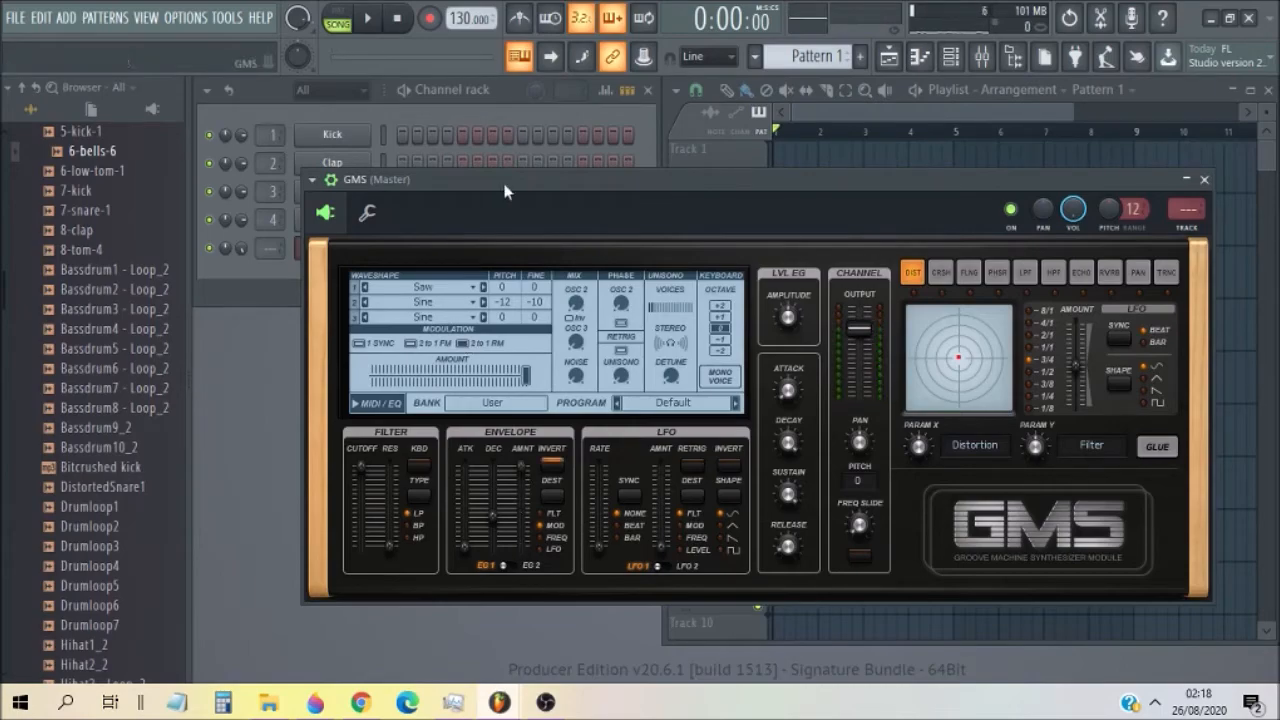
{"action": "left_click_drag", "start_coordinate": [505, 190], "coordinate": [517, 178]}
{"action": "key", "text": "s"}
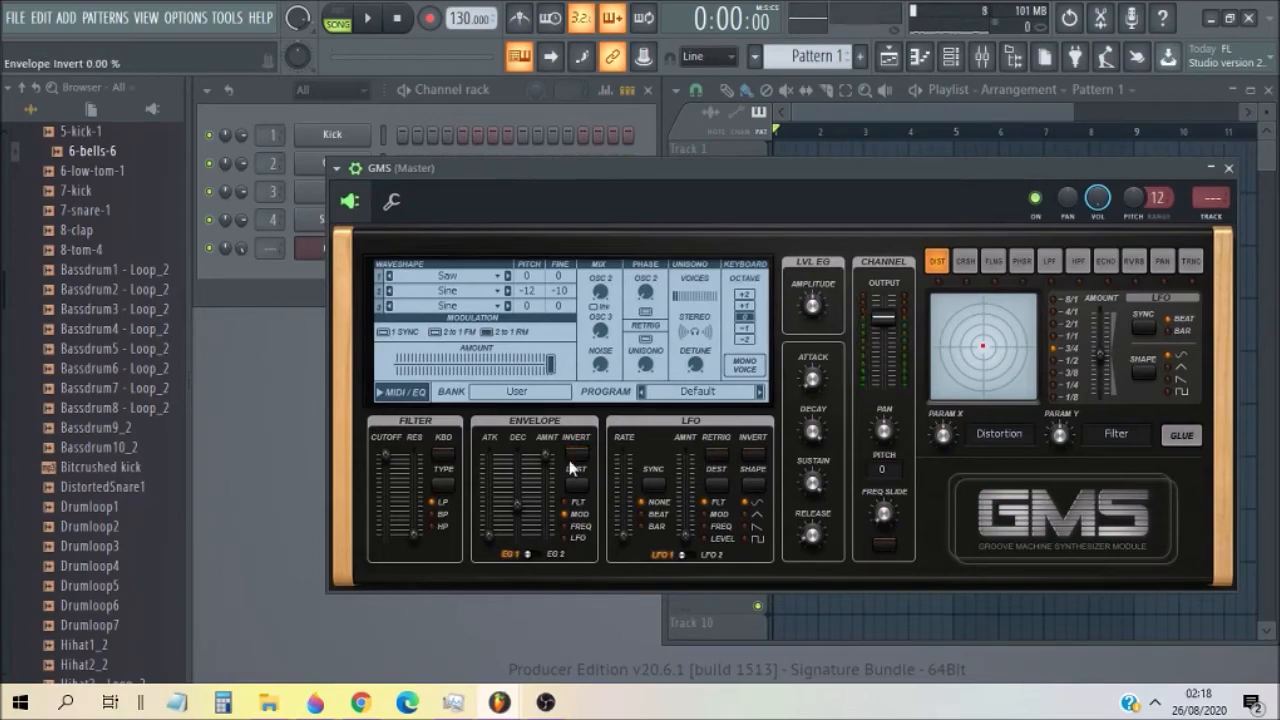
Step: Lower the modulation amount to its minimum, route the envelope to FREQ at full amount, and audition it normally and inverted
{"action": "left_click_drag", "start_coordinate": [548, 363], "coordinate": [441, 363]}
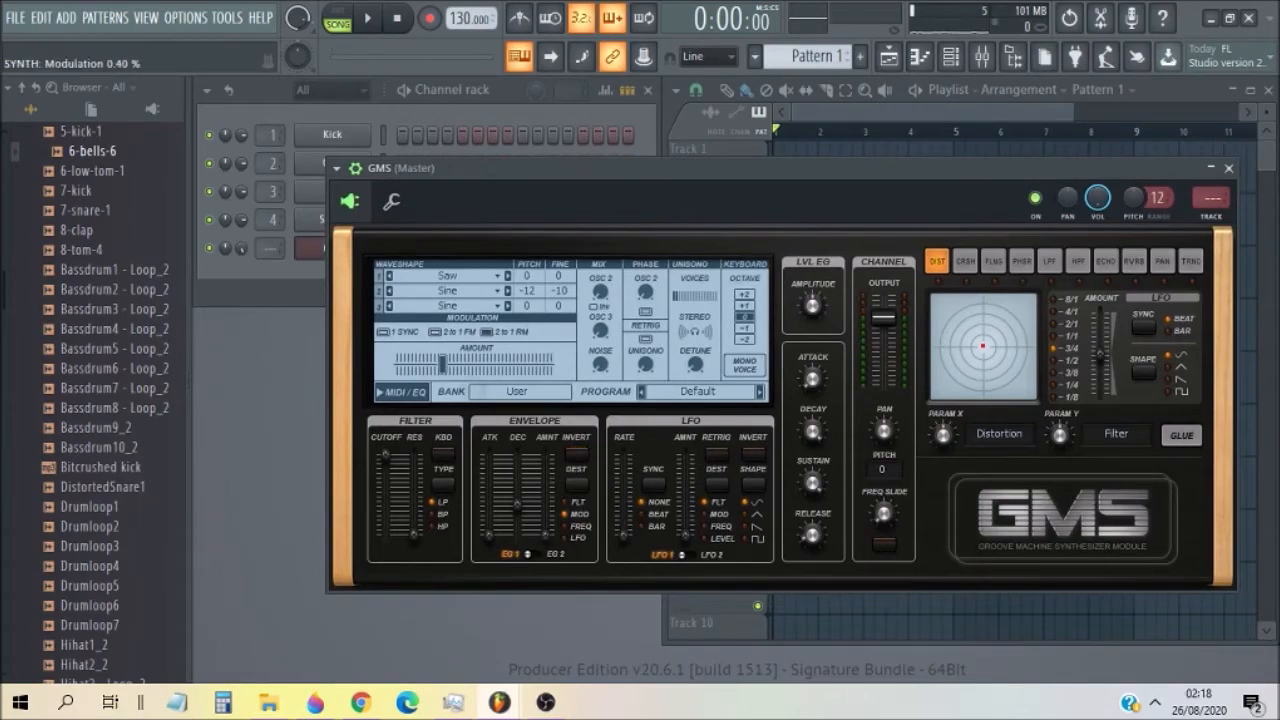
{"action": "left_click", "coordinate": [562, 527]}
{"action": "left_click_drag", "start_coordinate": [550, 533], "coordinate": [550, 452]}
{"action": "key", "text": "2"}
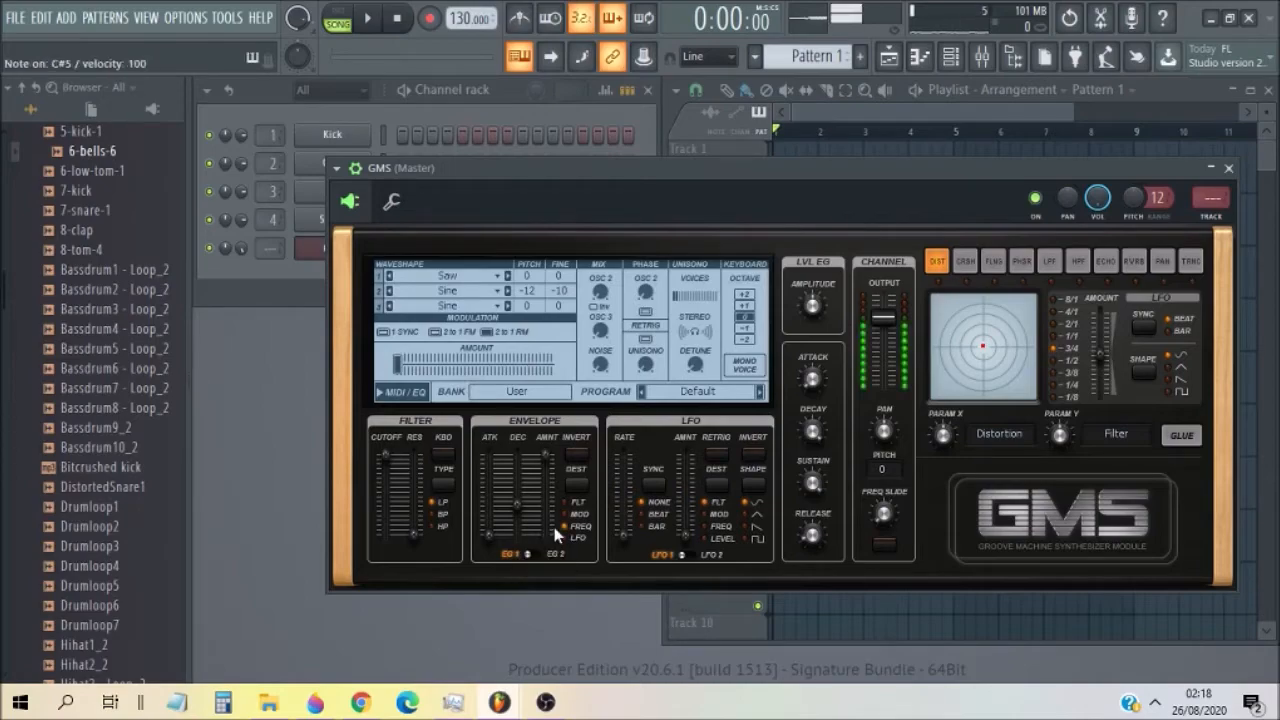
{"action": "left_click", "coordinate": [576, 450]}
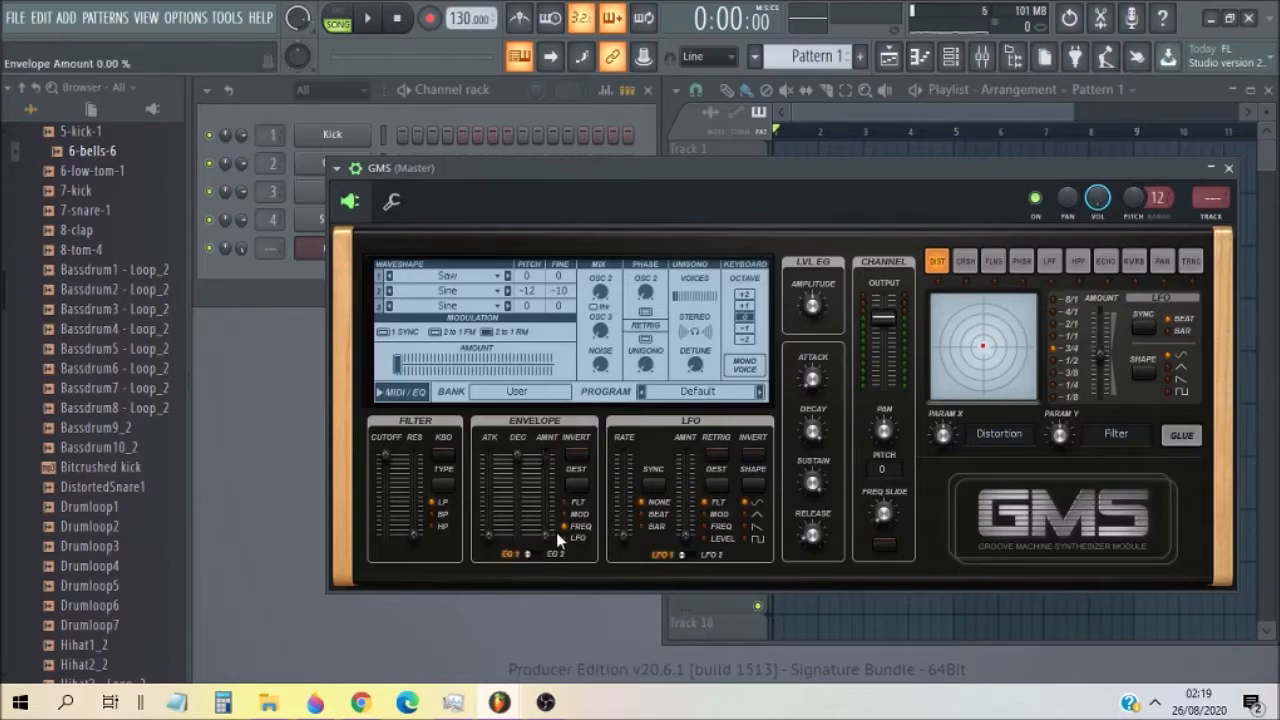
Step: Set the sync of LFO 1 to BEAT
{"action": "left_click", "coordinate": [647, 511]}
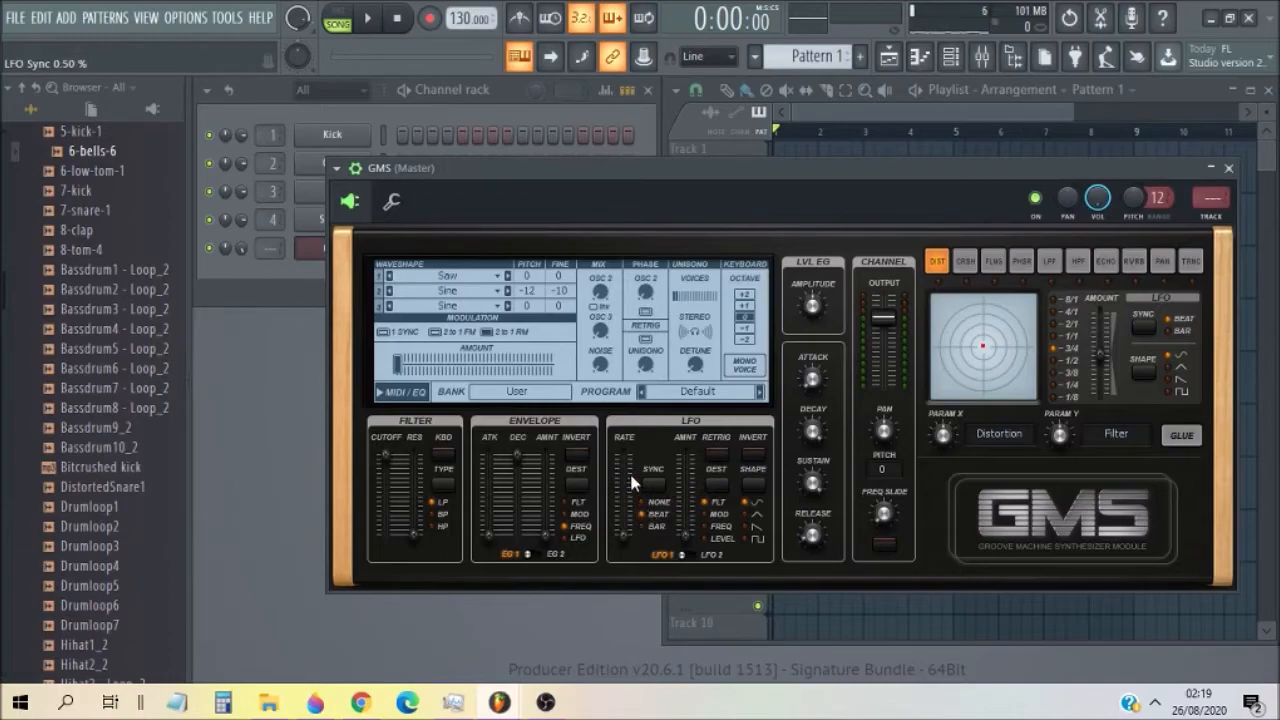
Step: Set LFO 1's rate to 1/4 and its amount to full, and audition it on the FREQ and LEVEL destinations
{"action": "left_click_drag", "start_coordinate": [629, 478], "coordinate": [629, 465]}
{"action": "left_click_drag", "start_coordinate": [697, 532], "coordinate": [693, 451]}
{"action": "key", "text": "s"}
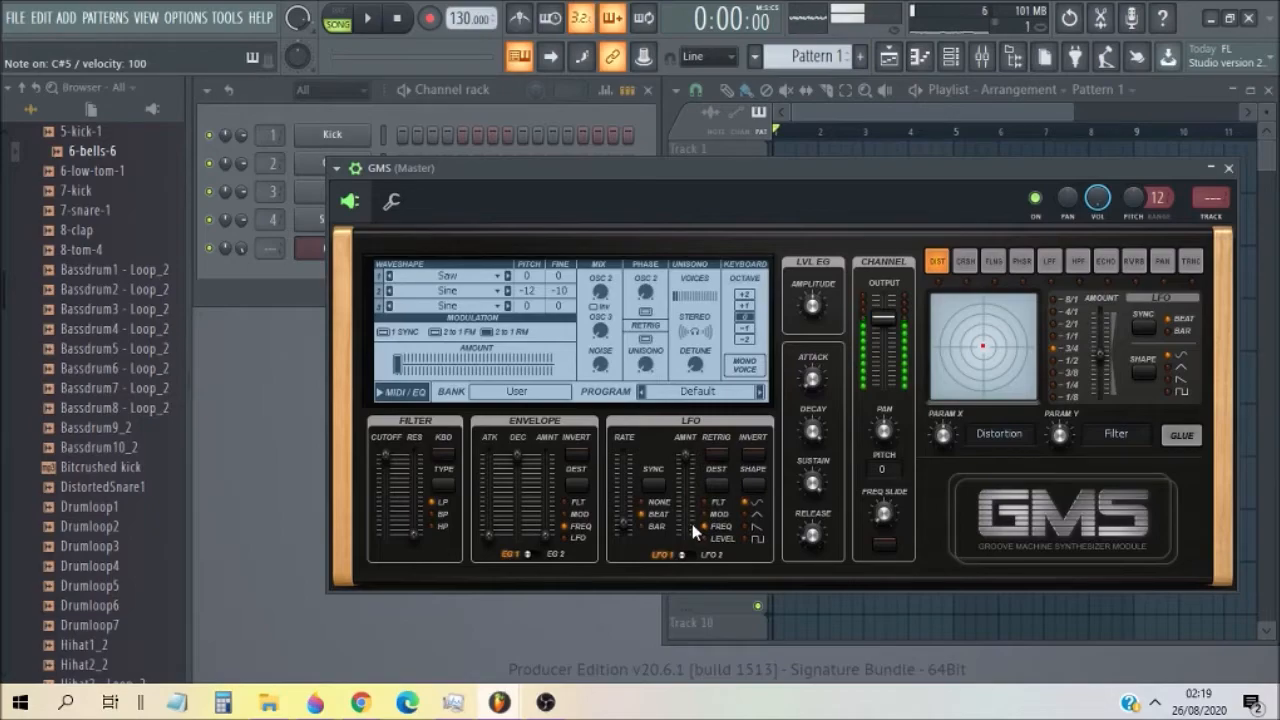
{"action": "left_click", "coordinate": [714, 538]}
{"action": "key", "text": "s"}
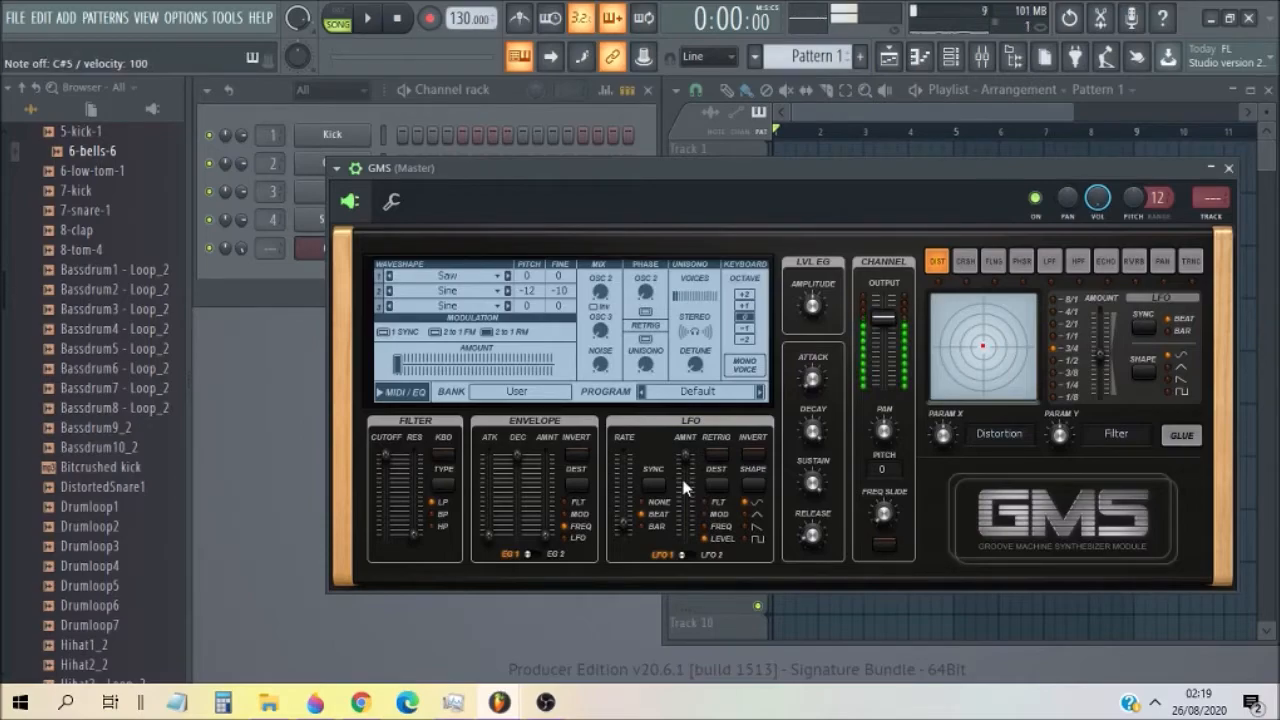
{"action": "left_click_drag", "start_coordinate": [686, 487], "coordinate": [686, 455]}
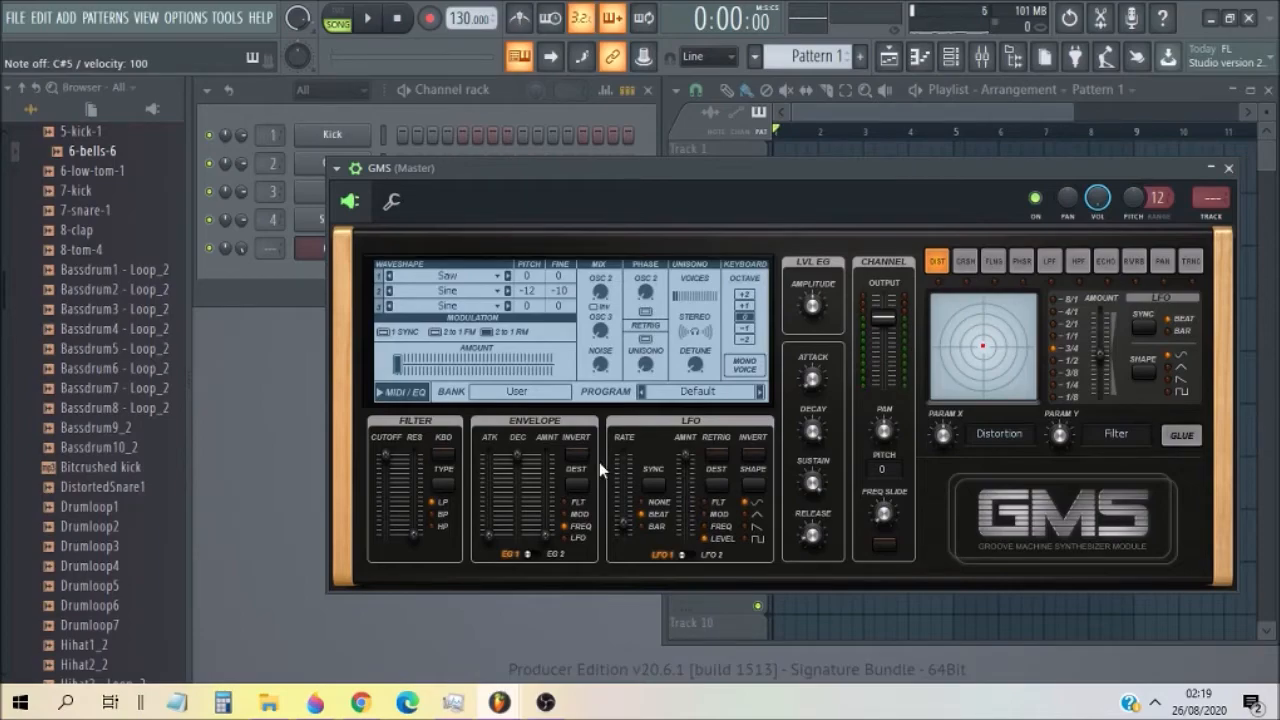
Step: Look at EG 2's envelope settings, return to EG 1, and audition a note
{"action": "left_click", "coordinate": [555, 555]}
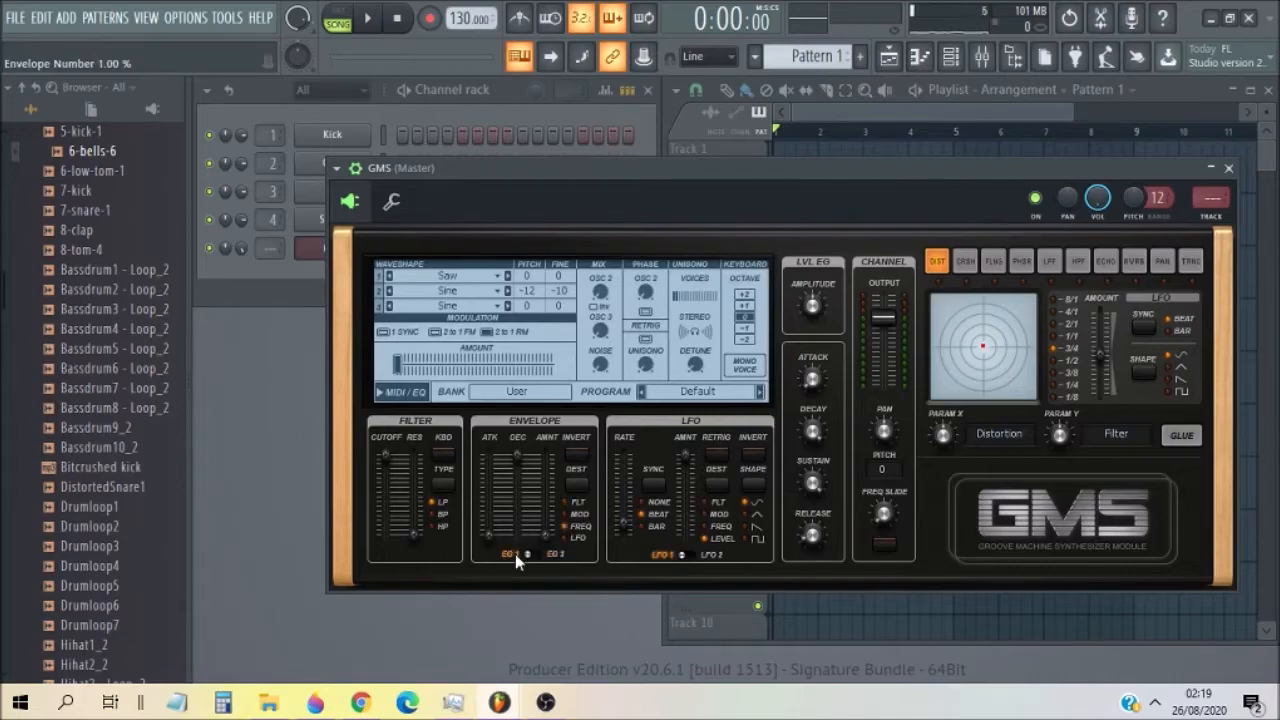
{"action": "left_click", "coordinate": [555, 566]}
{"action": "key", "text": "s"}
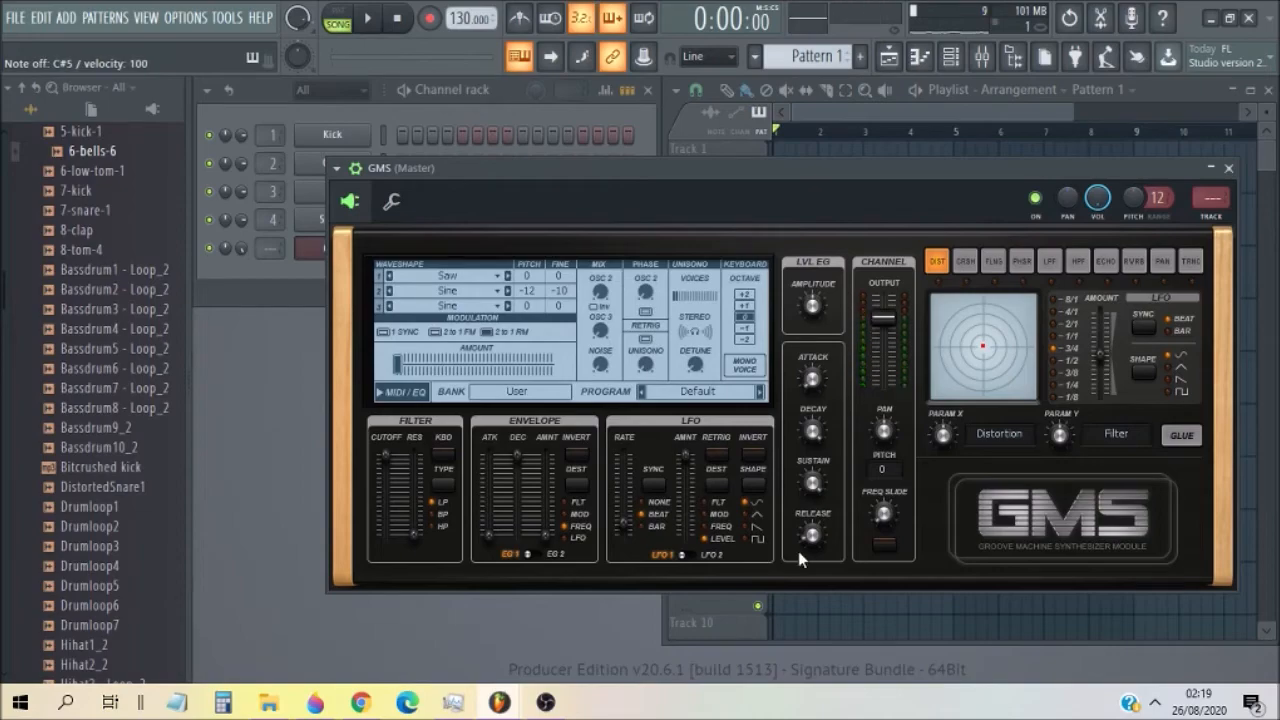
Step: Try the other LFO 1 shapes and settle on the saw shape
{"action": "left_click", "coordinate": [747, 531]}
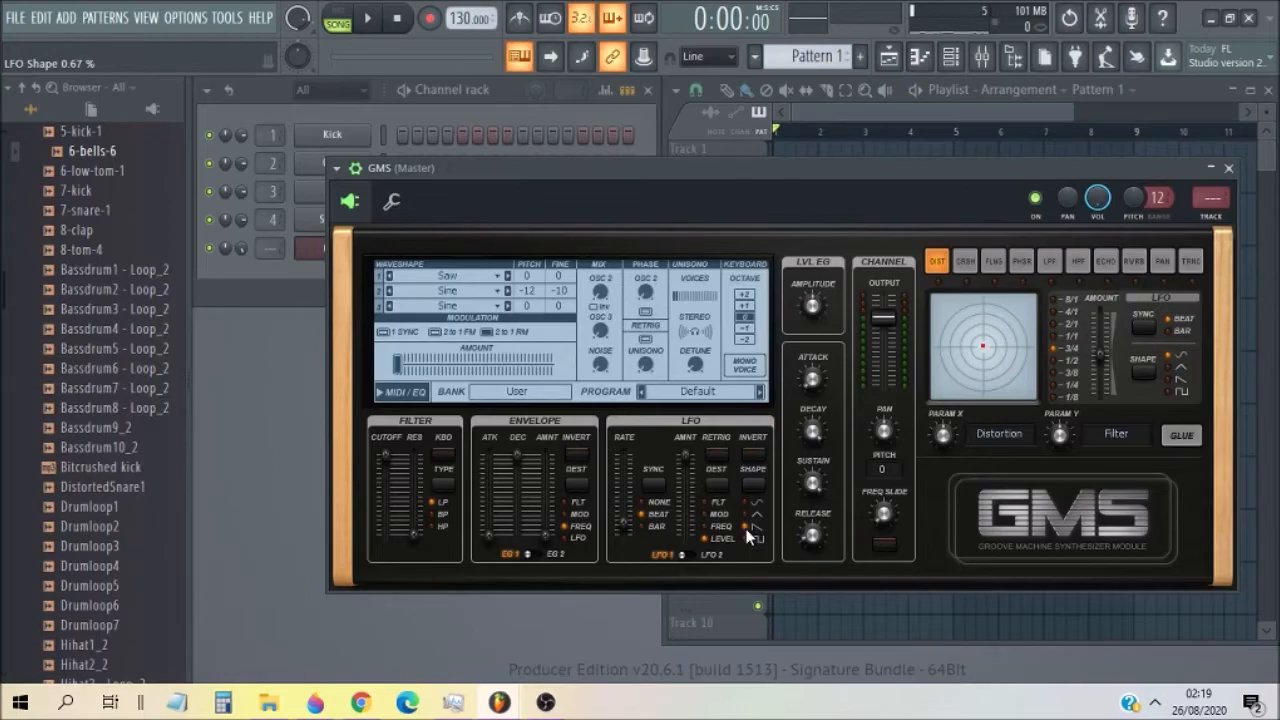
{"action": "left_click", "coordinate": [743, 537]}
{"action": "left_click", "coordinate": [744, 516]}
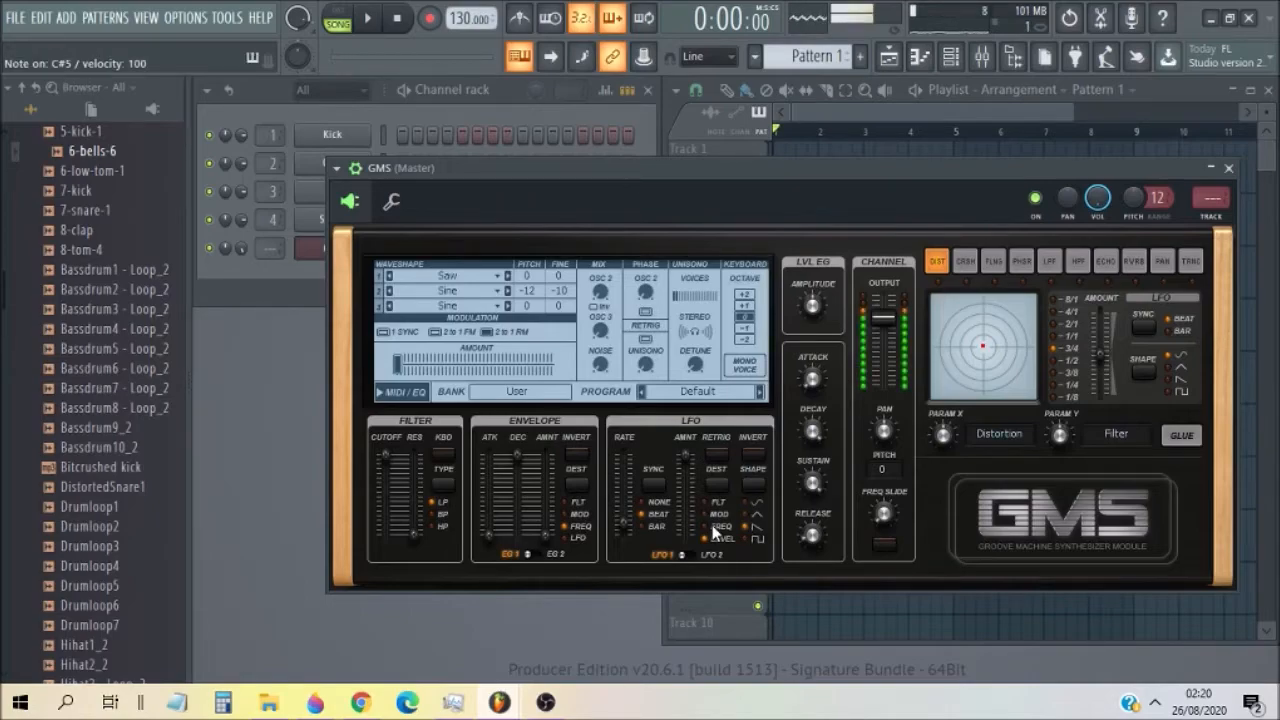
Step: Raise LFO 1's rate above 1/4 and audition it with alternating C#5 and G#5 notes
{"action": "left_click", "coordinate": [607, 530]}
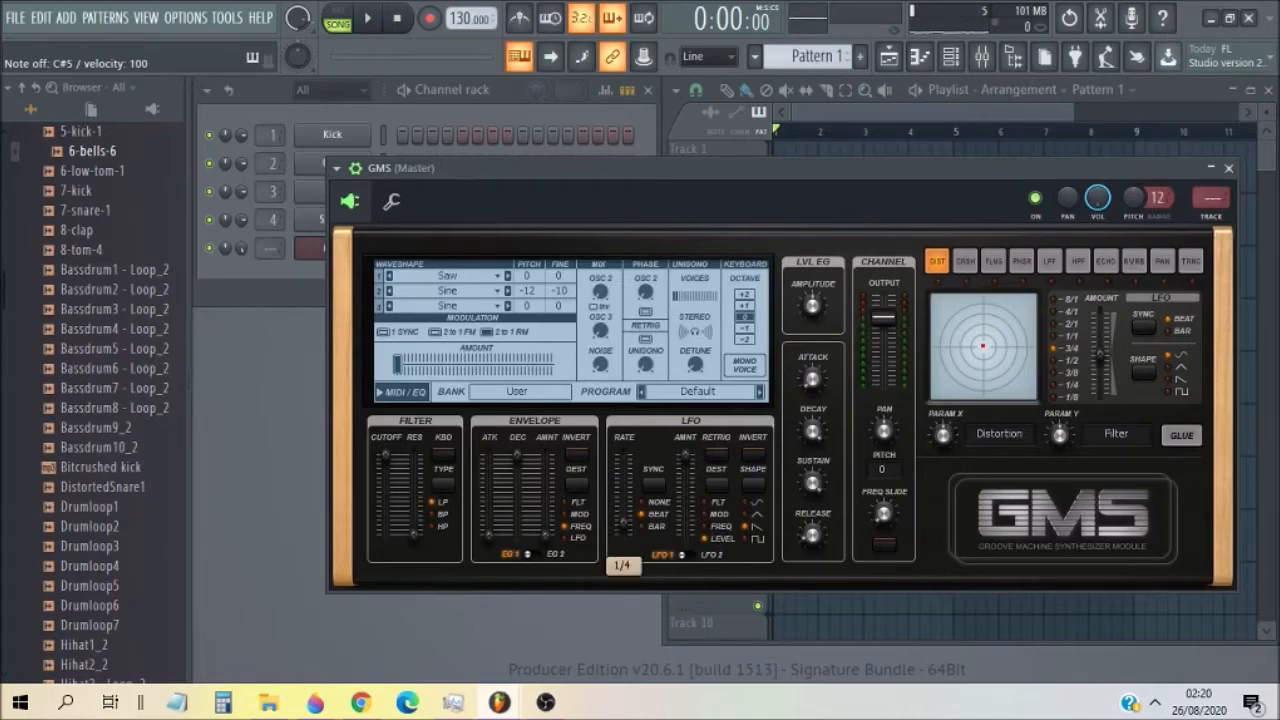
{"action": "left_click_drag", "start_coordinate": [624, 522], "coordinate": [624, 505]}
{"action": "key", "text": "s"}
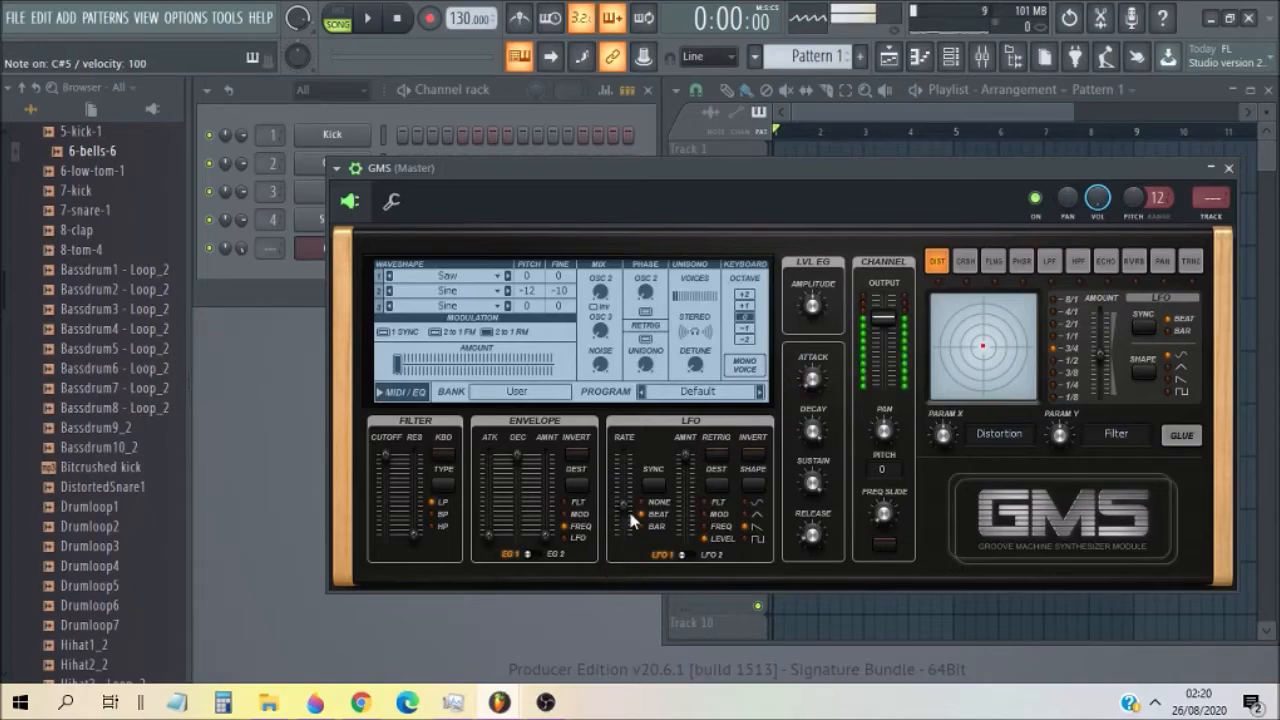
{"action": "key", "text": "h"}
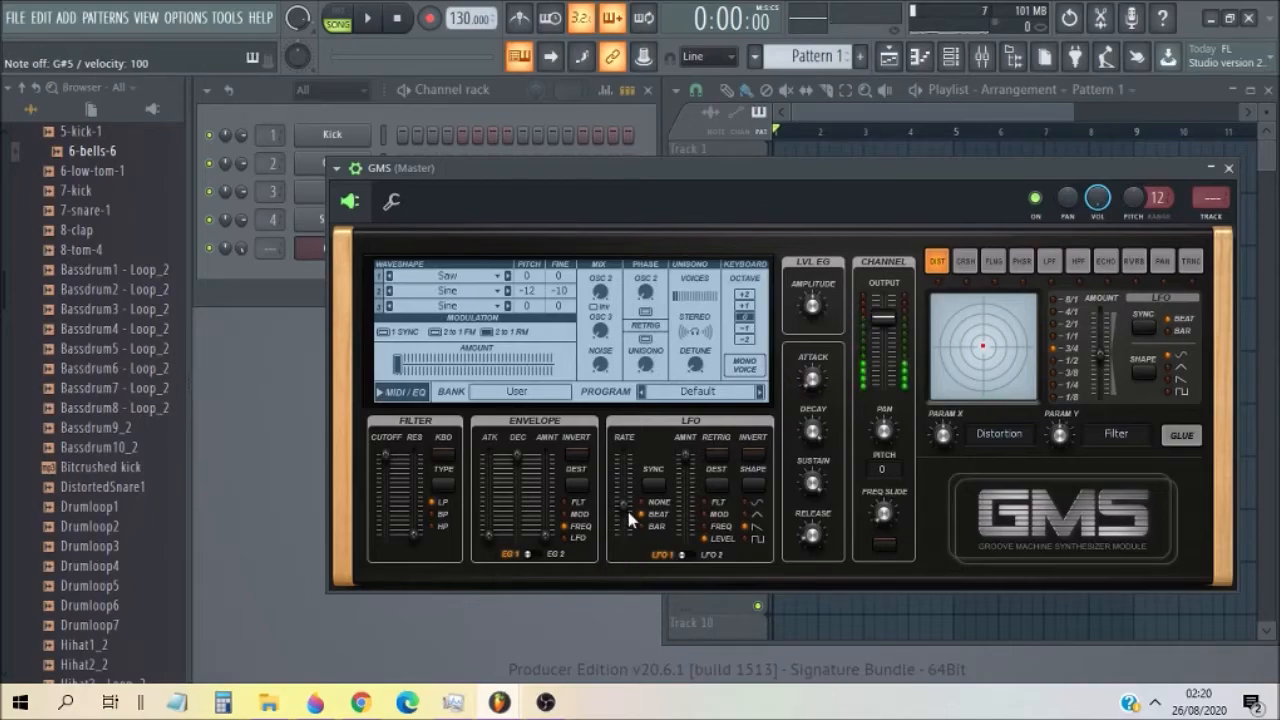
{"action": "key", "text": "s"}
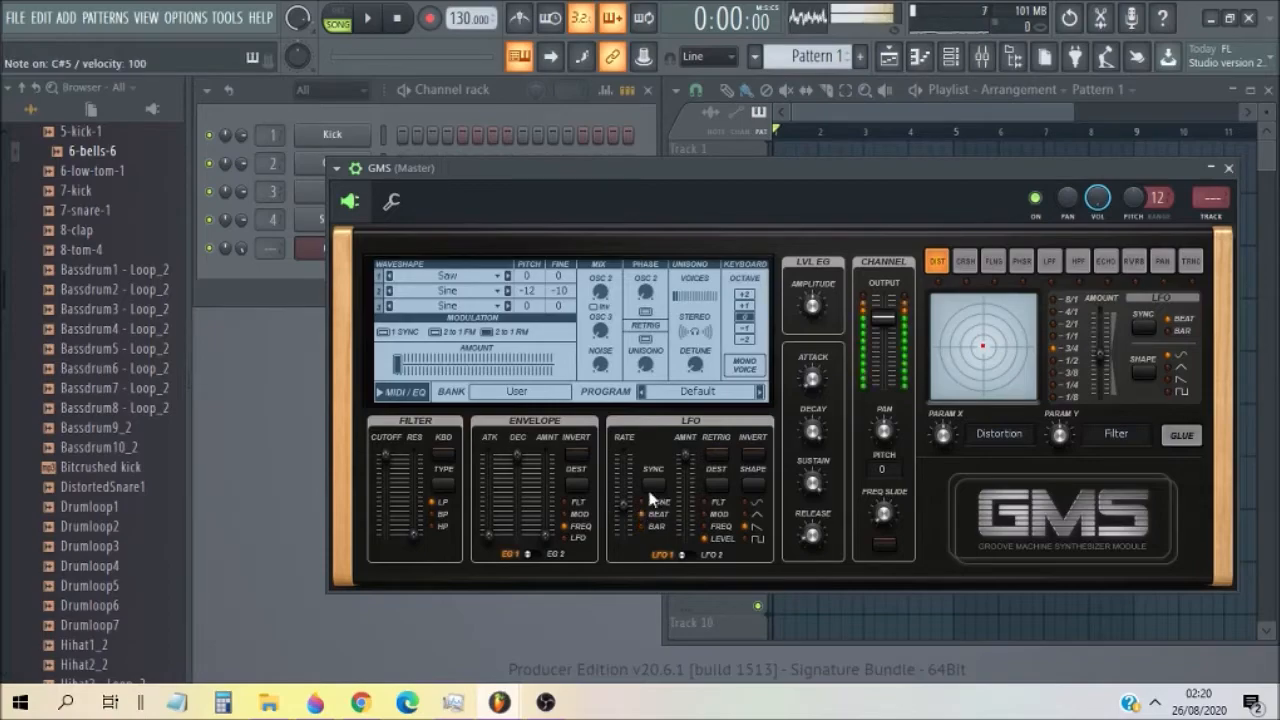
{"action": "key", "text": "h"}
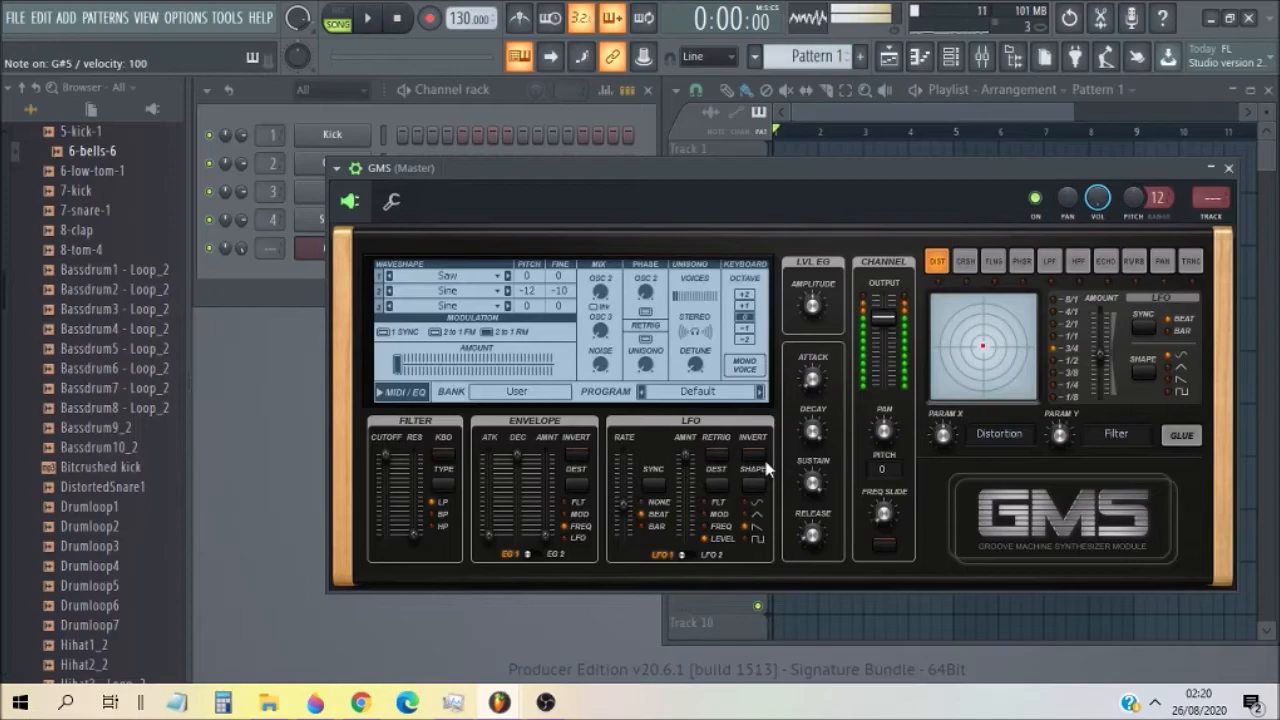
Step: Audition LFO 1 inverted and with retrigger enabled, and turn both options back off
{"action": "left_click", "coordinate": [754, 452]}
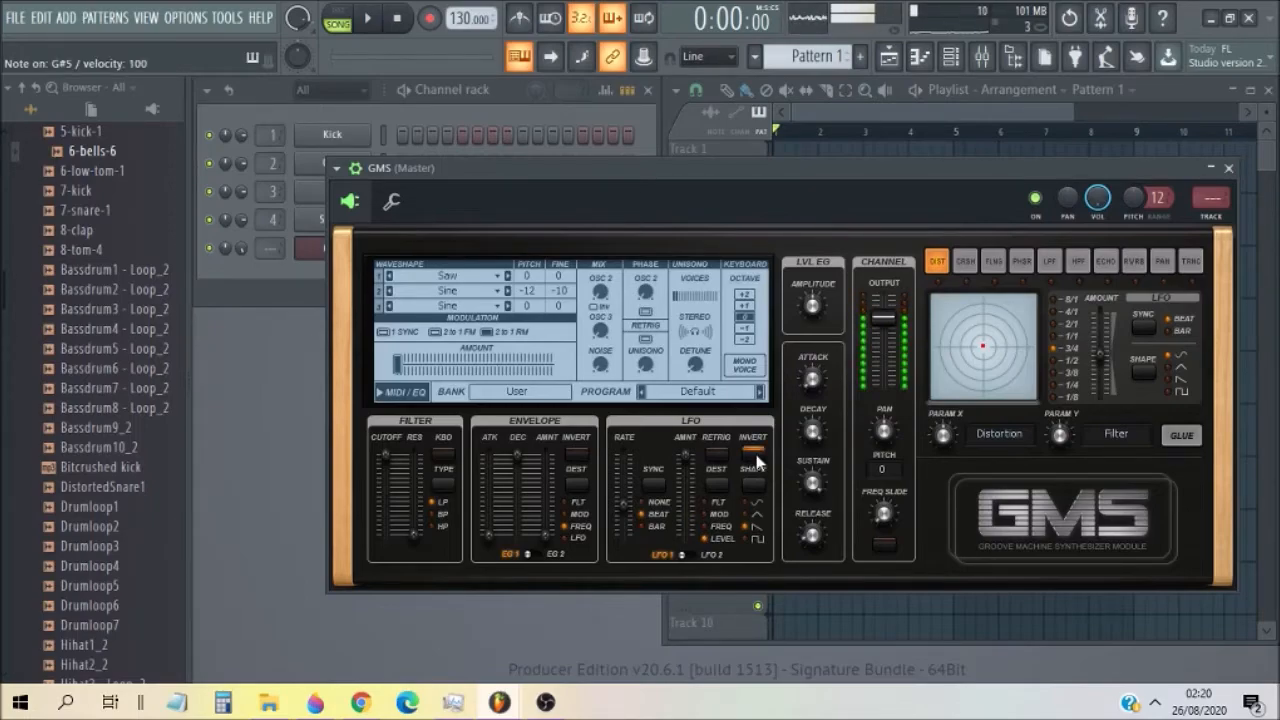
{"action": "left_click", "coordinate": [722, 452]}
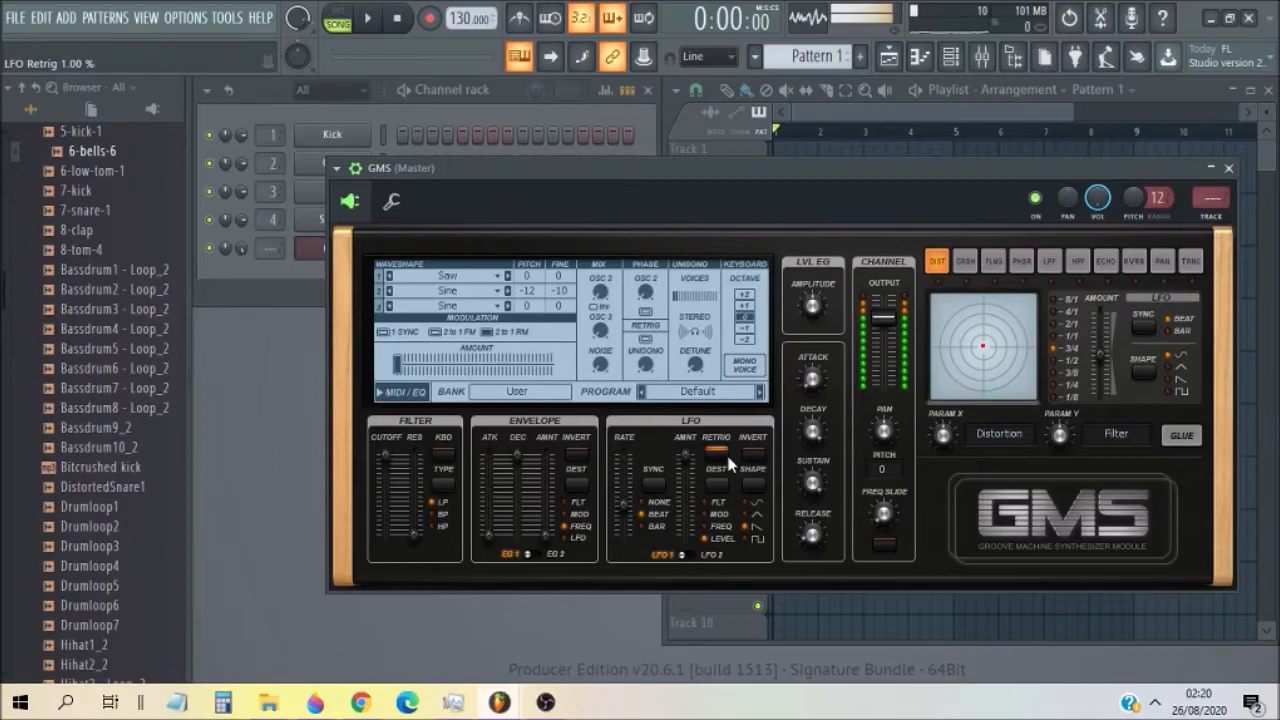
{"action": "left_click", "coordinate": [717, 452]}
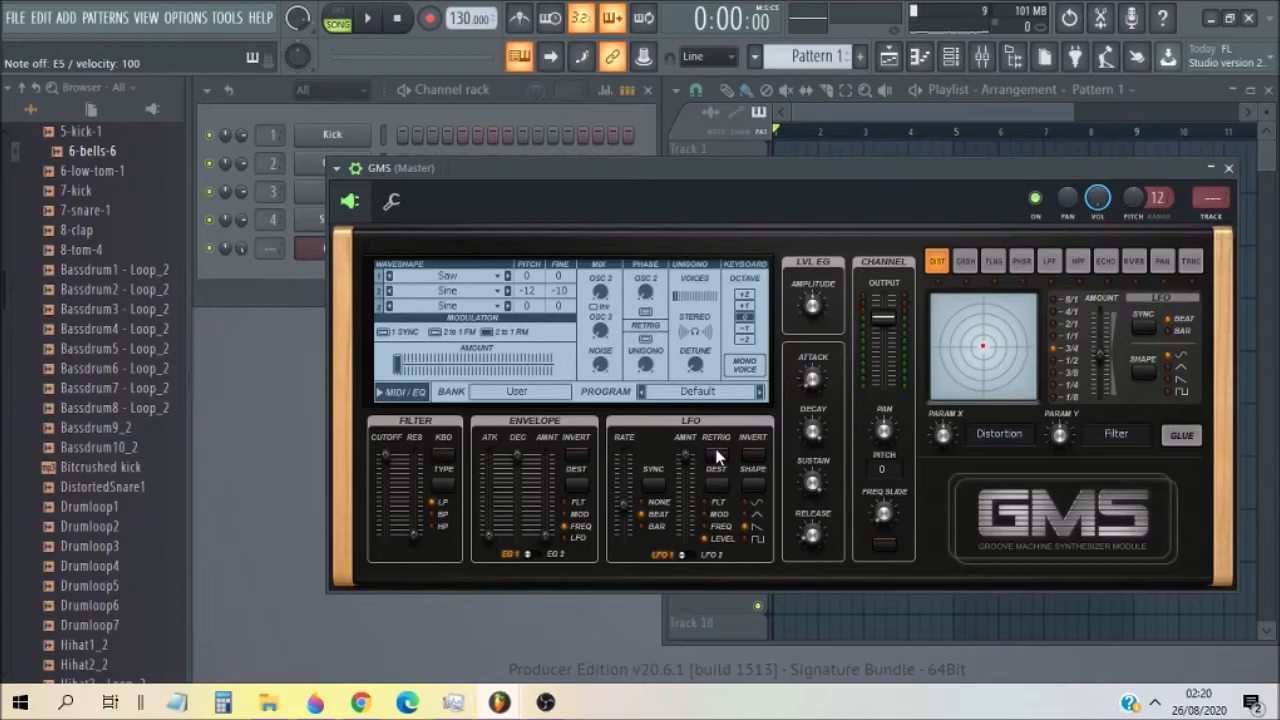
Step: Raise EG 1's amount to full, shorten its decay, and audition the envelope on FREQ with C#5
{"action": "left_click_drag", "start_coordinate": [548, 534], "coordinate": [548, 532]}
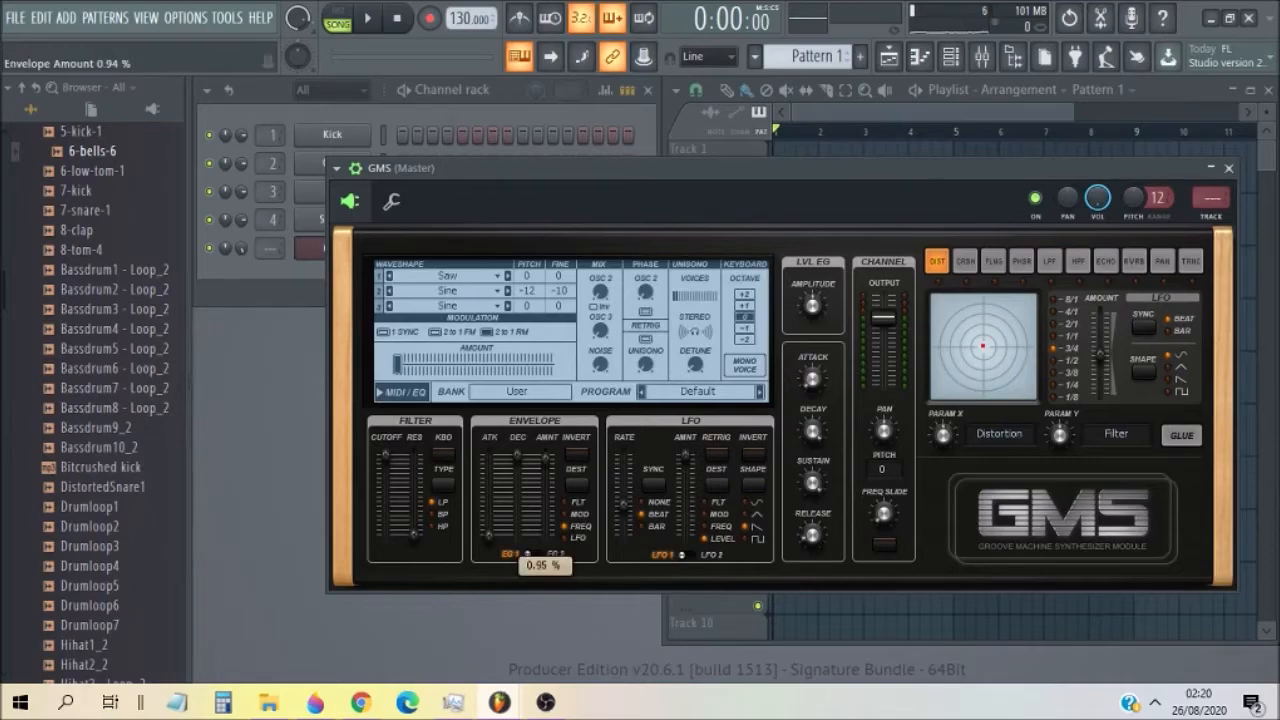
{"action": "left_click_drag", "start_coordinate": [545, 457], "coordinate": [545, 454]}
{"action": "left_click_drag", "start_coordinate": [517, 455], "coordinate": [518, 500]}
{"action": "key", "text": "s"}
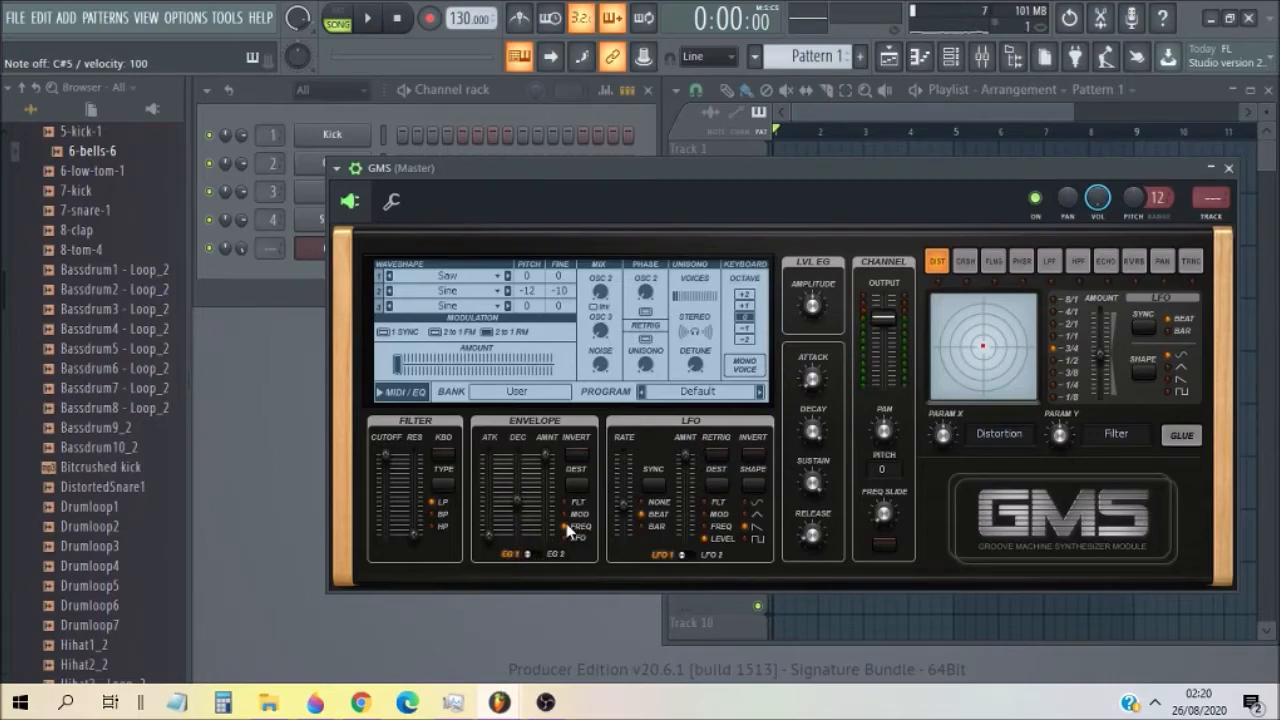
{"action": "key", "text": "s"}
Step: Audition the note while varying EG 1's attack and decay, ending with the attack at minimum and a shorter decay
{"action": "mouse_move", "coordinate": [518, 498]}
{"action": "left_mouse_down"}
{"action": "mouse_move", "coordinate": [525, 490]}
{"action": "mouse_move", "coordinate": [525, 512]}
{"action": "mouse_move", "coordinate": [497, 487]}
{"action": "left_mouse_up"}
{"action": "key", "text": "s"}
{"action": "key", "text": "s"}
{"action": "key", "text": "s"}
{"action": "left_click_drag", "start_coordinate": [490, 502], "coordinate": [490, 550]}
{"action": "key", "text": "2"}
{"action": "mouse_move", "coordinate": [518, 487]}
{"action": "left_mouse_down"}
{"action": "mouse_move", "coordinate": [518, 450]}
{"action": "mouse_move", "coordinate": [518, 526]}
{"action": "mouse_move", "coordinate": [518, 506]}
{"action": "left_mouse_up"}
Step: Route EG 1 to LFO at zero amount, audition LFO 1 on FREQ, and switch LFO 1's destination to FLT
{"action": "key", "text": "2"}
{"action": "key", "text": "2"}
{"action": "key", "text": "2"}
{"action": "key", "text": "2"}
{"action": "left_click_drag", "start_coordinate": [548, 498], "coordinate": [548, 540]}
{"action": "key", "text": "2"}
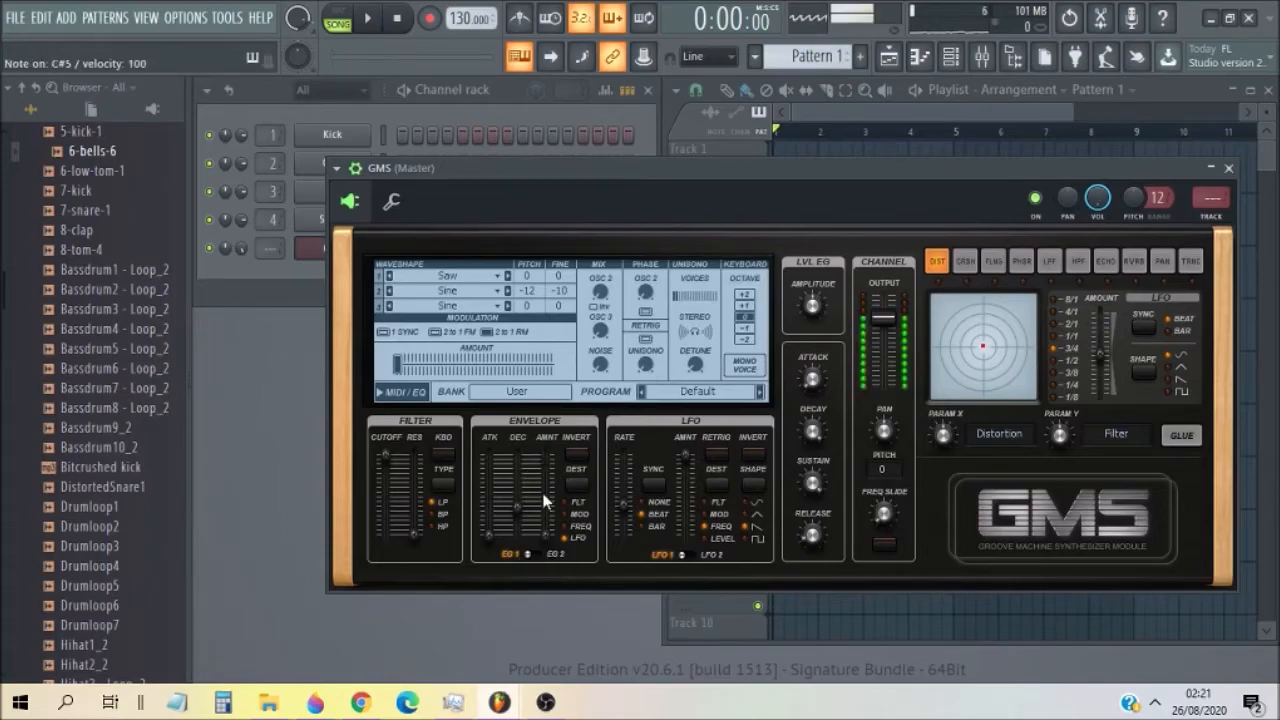
{"action": "key", "text": "2"}
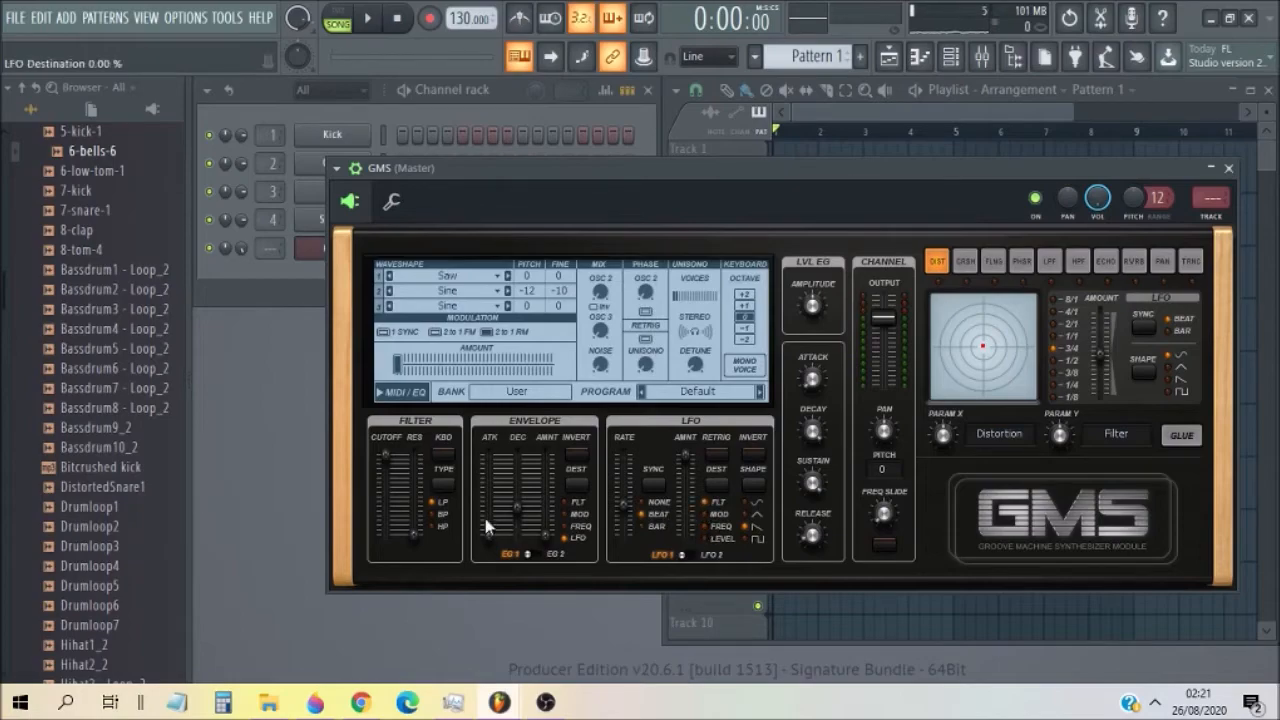
Step: Set the filter cutoff to 0.41 %, enable KBO, and audition C#5, including a comparison with LFO 1's sine shape
{"action": "left_click_drag", "start_coordinate": [383, 463], "coordinate": [384, 500]}
{"action": "left_click", "coordinate": [441, 454]}
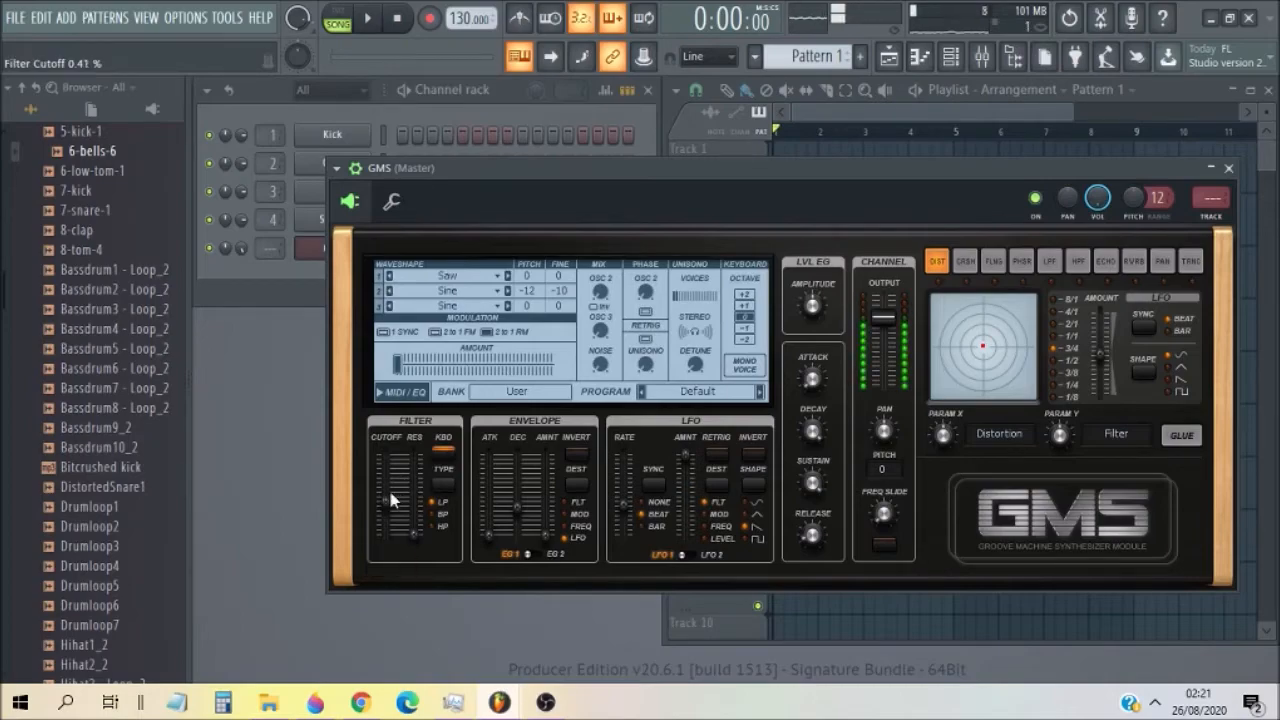
{"action": "key", "text": "s"}
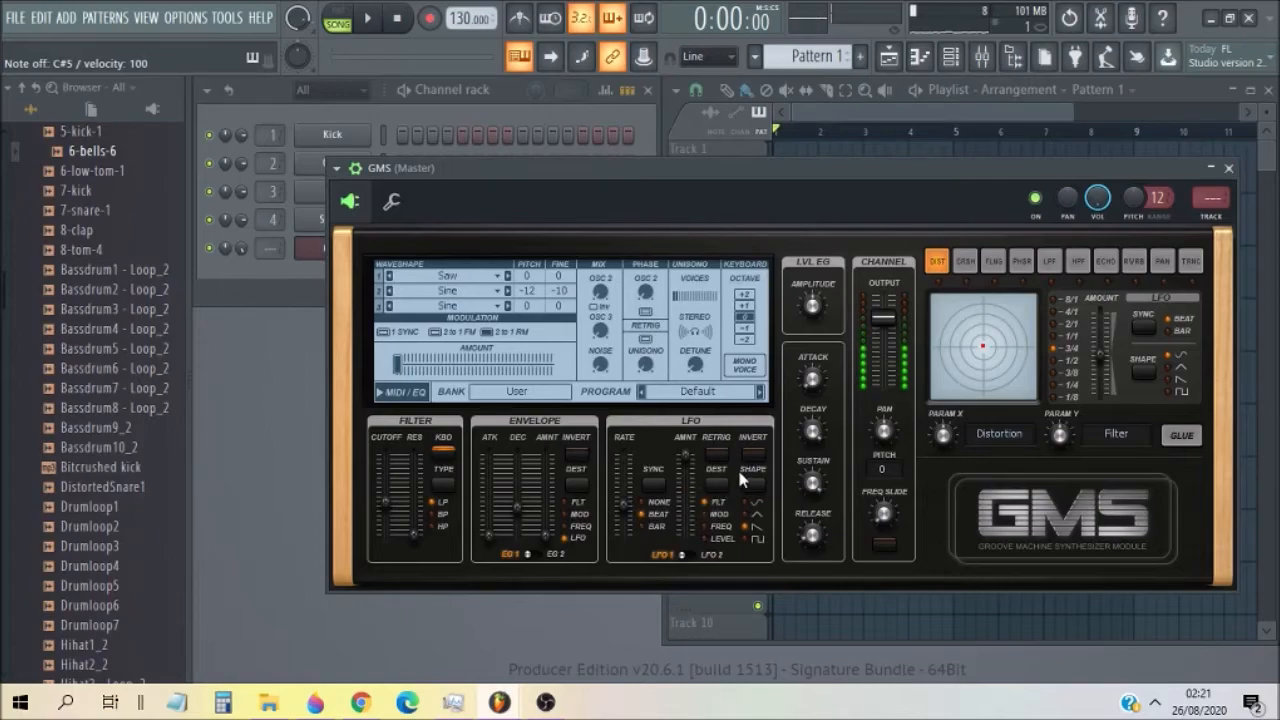
{"action": "left_click", "coordinate": [745, 503]}
{"action": "key", "text": "s"}
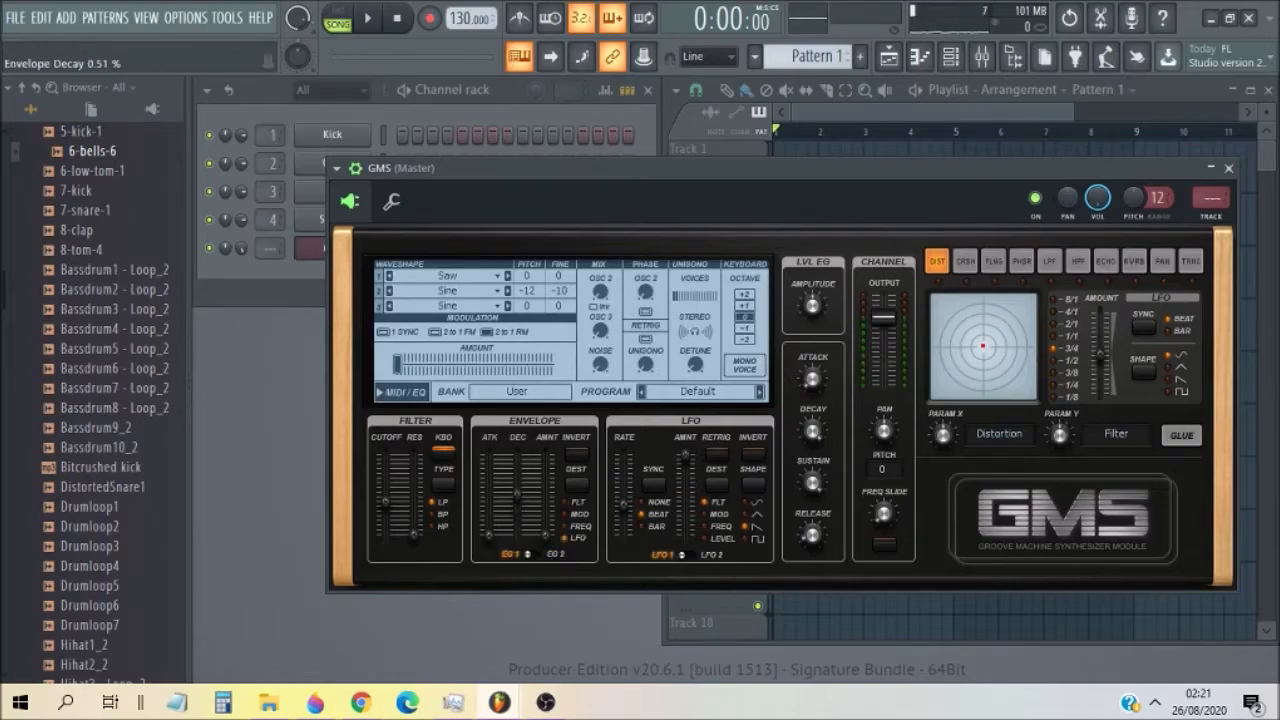
Step: With EG 1's decay at 0.51 %, compare C#5 at full and zero envelope amount, ending at full
{"action": "left_click_drag", "start_coordinate": [547, 534], "coordinate": [547, 454]}
{"action": "key", "text": "s"}
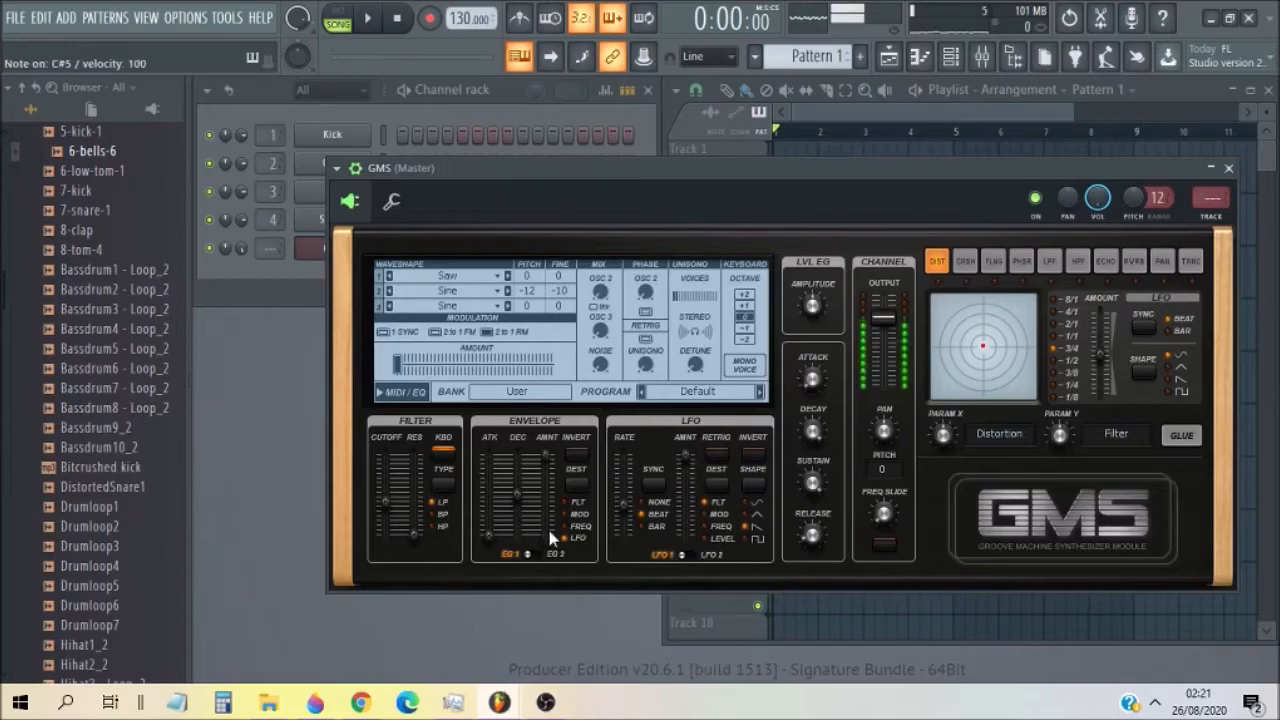
{"action": "left_click", "coordinate": [549, 534]}
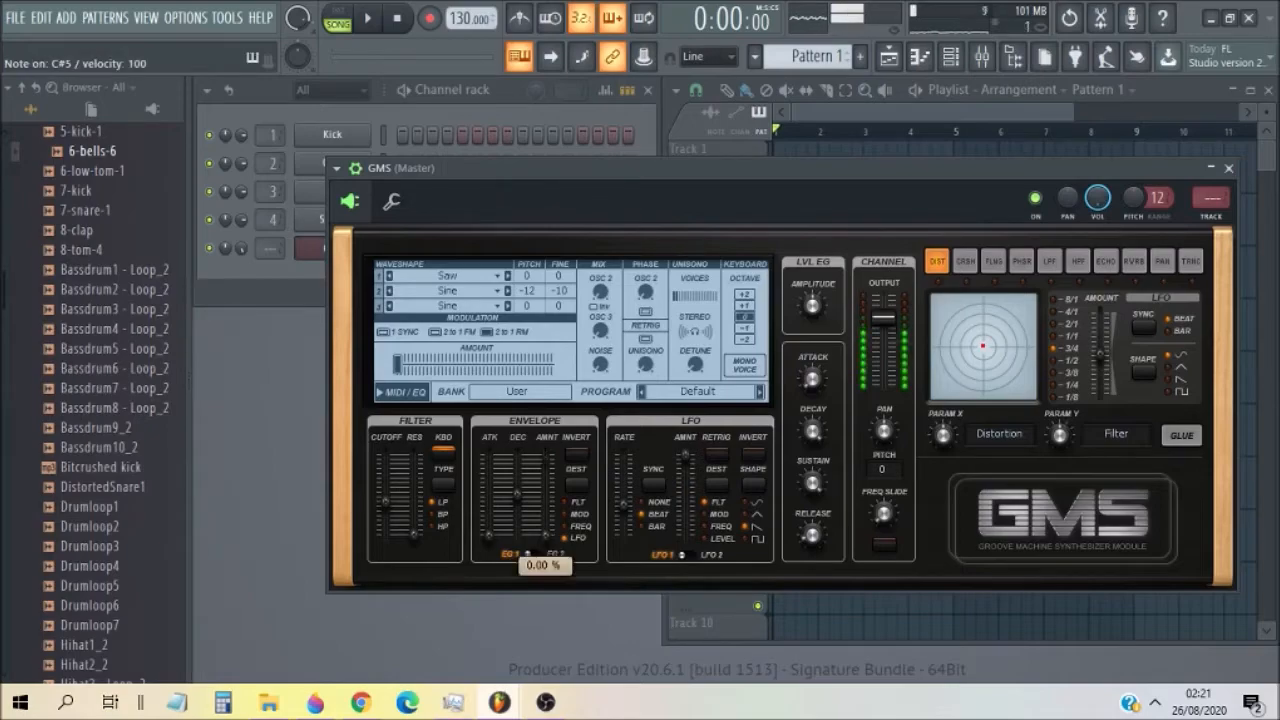
{"action": "left_click_drag", "start_coordinate": [549, 535], "coordinate": [549, 454]}
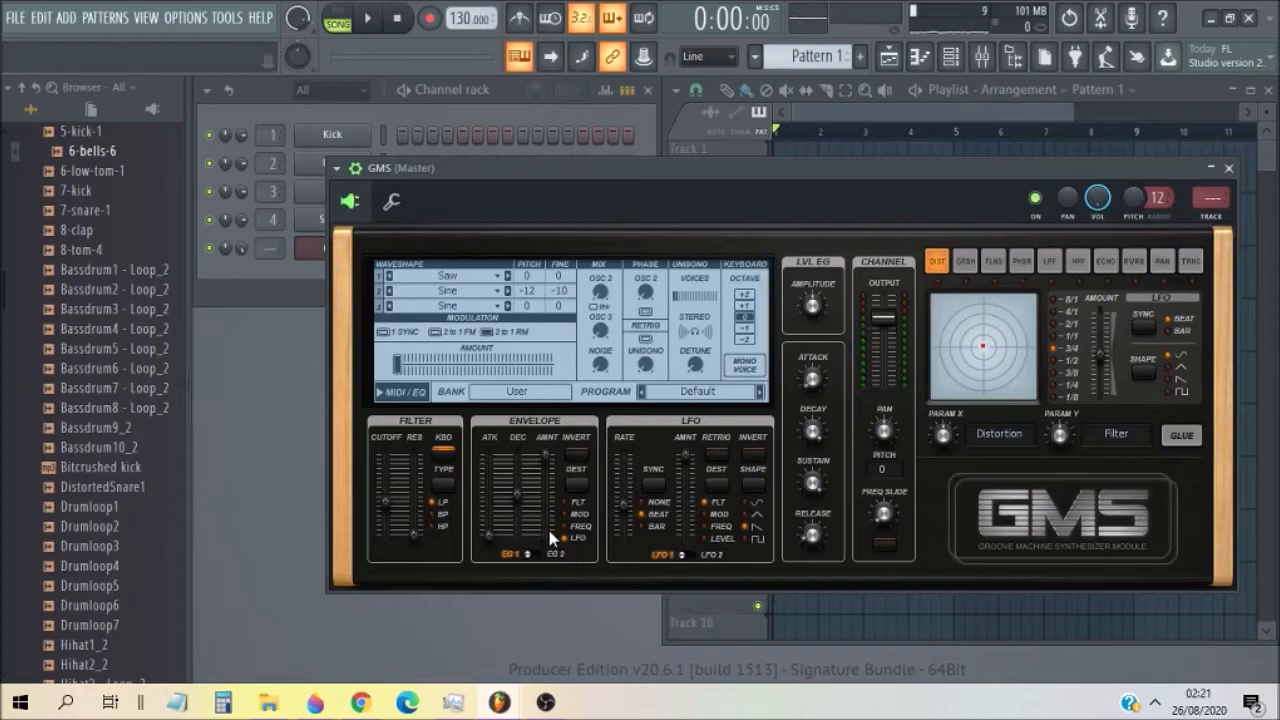
Step: Raise EG 1's attack, audition C#5, and route the envelope to FLT
{"action": "left_click_drag", "start_coordinate": [489, 536], "coordinate": [517, 484]}
{"action": "left_click_drag", "start_coordinate": [488, 532], "coordinate": [515, 541]}
{"action": "key", "text": "s"}
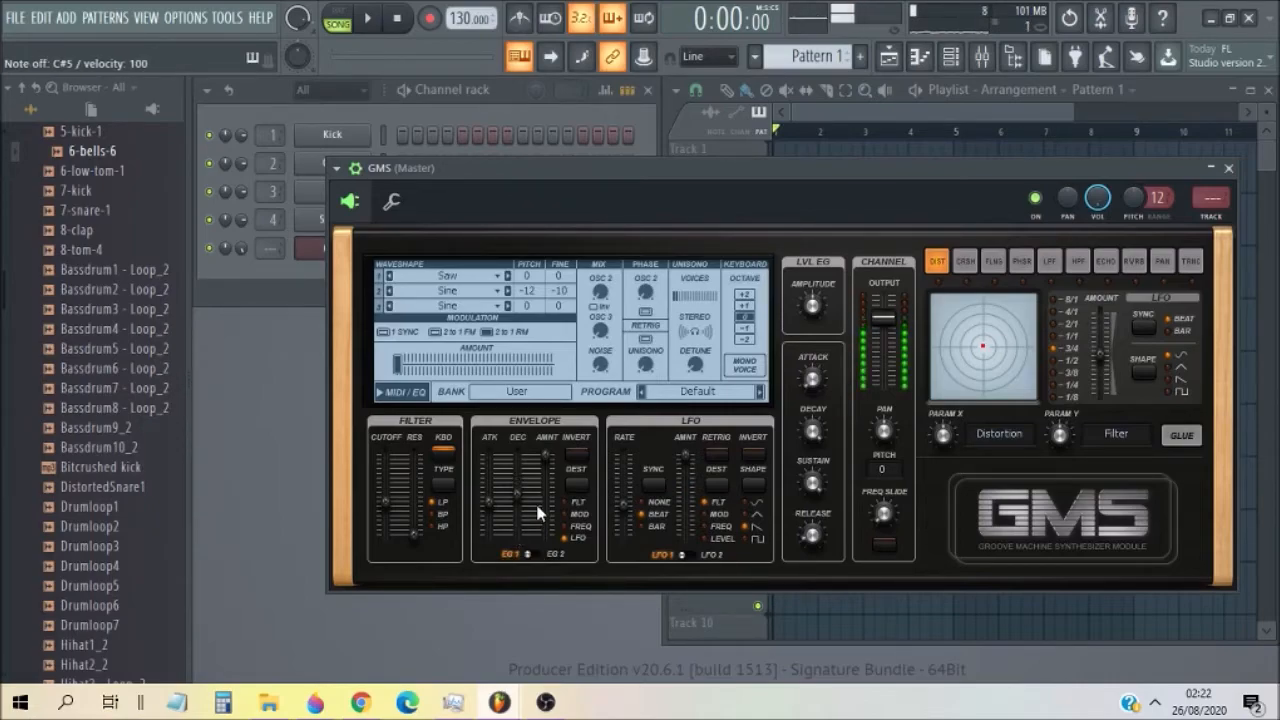
{"action": "key", "text": "s"}
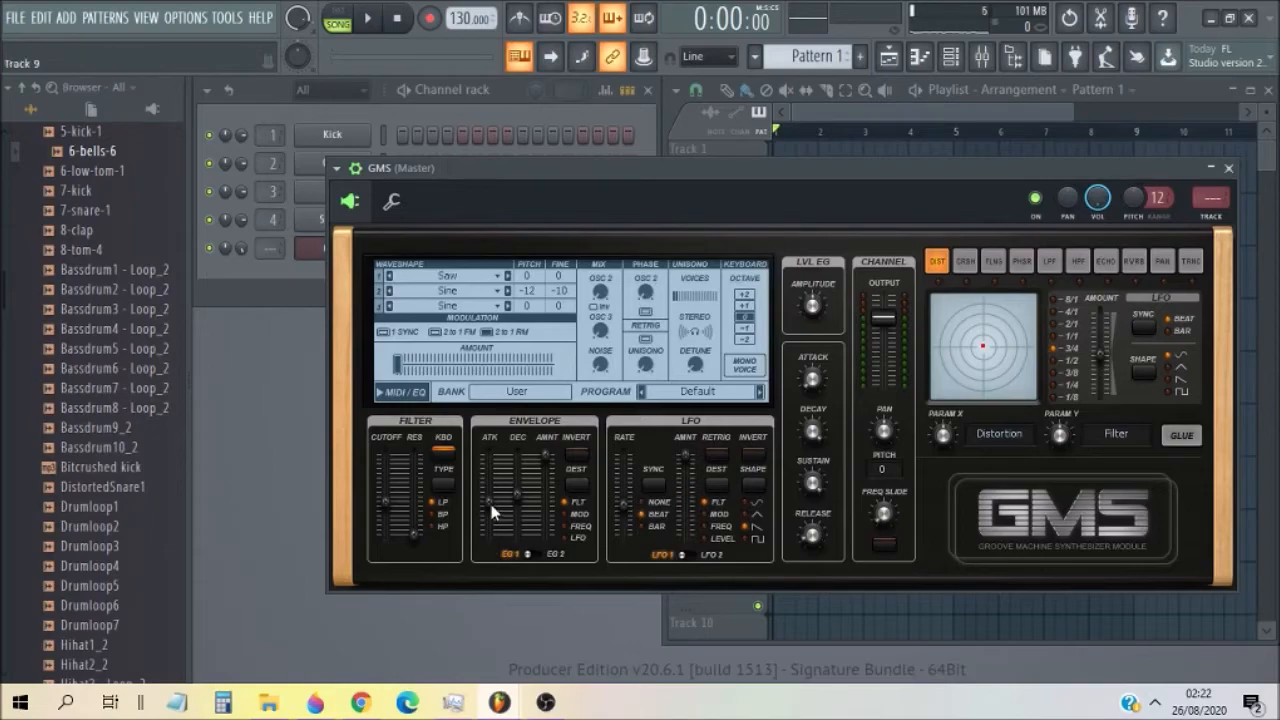
Step: View the EG 2 and LFO 2 settings, returning to EG 1 and LFO 1
{"action": "left_click", "coordinate": [555, 557]}
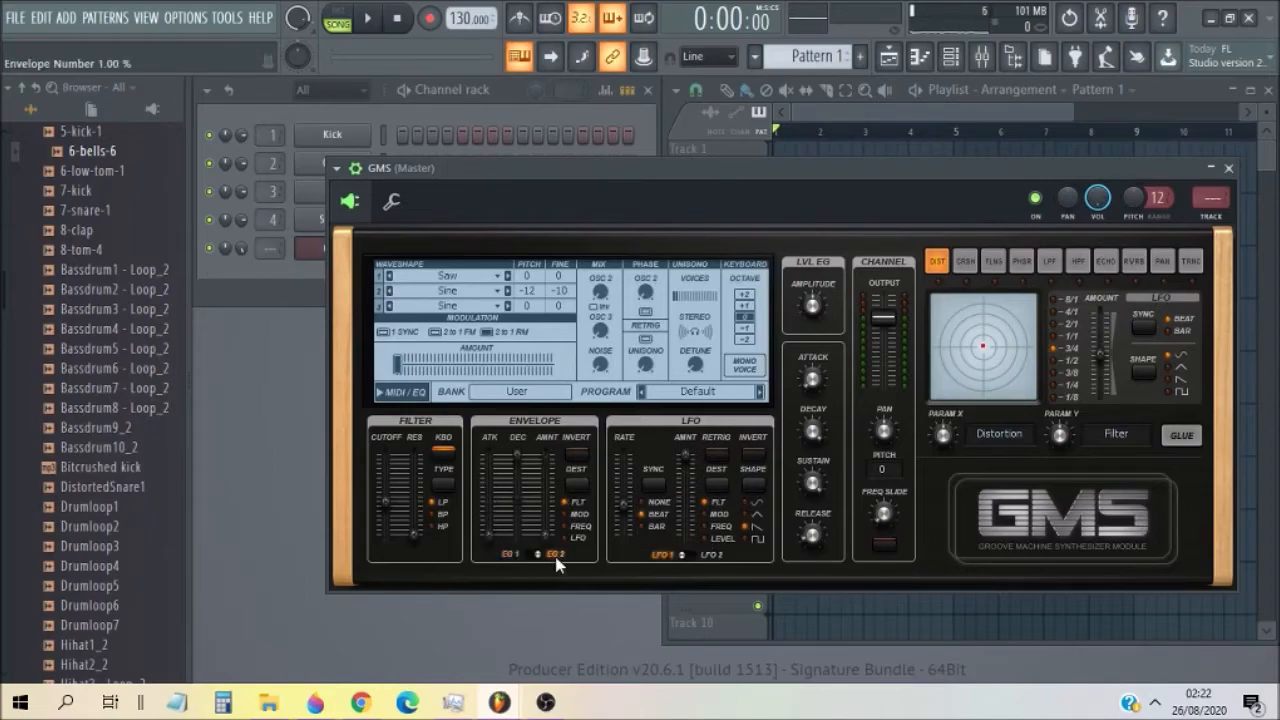
{"action": "left_click", "coordinate": [511, 560]}
{"action": "left_click", "coordinate": [720, 564]}
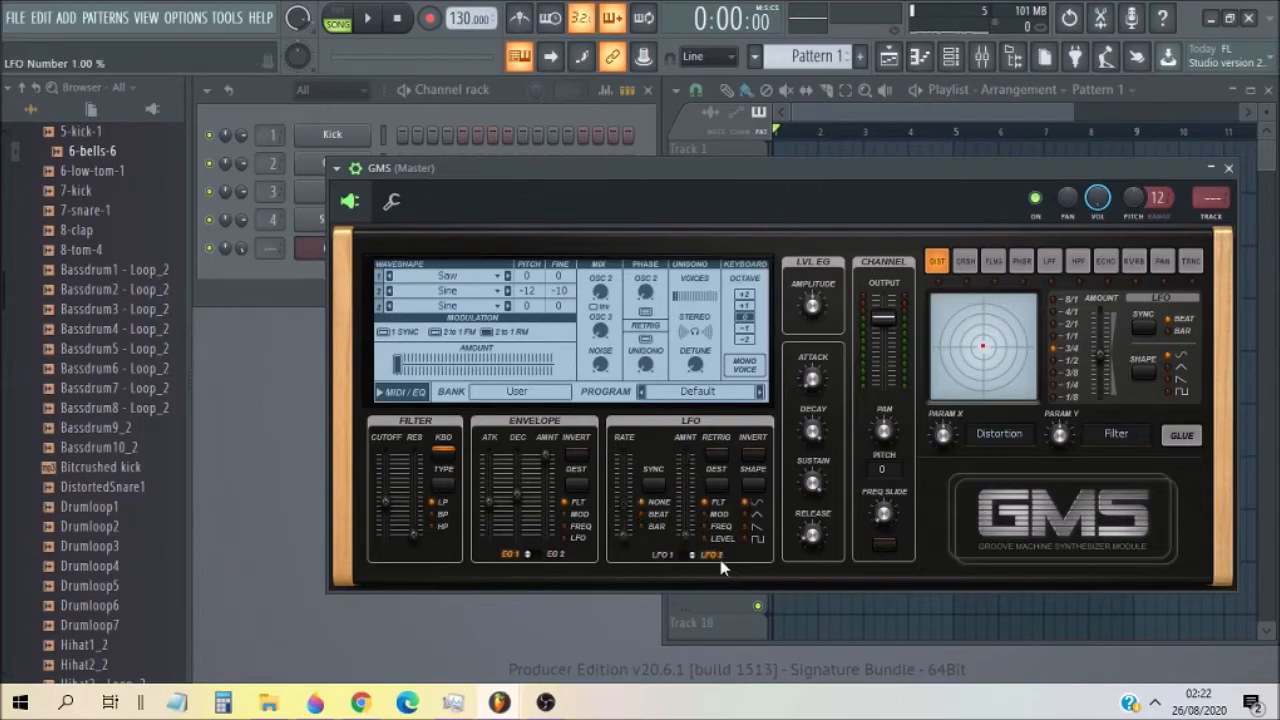
{"action": "left_click", "coordinate": [663, 557]}
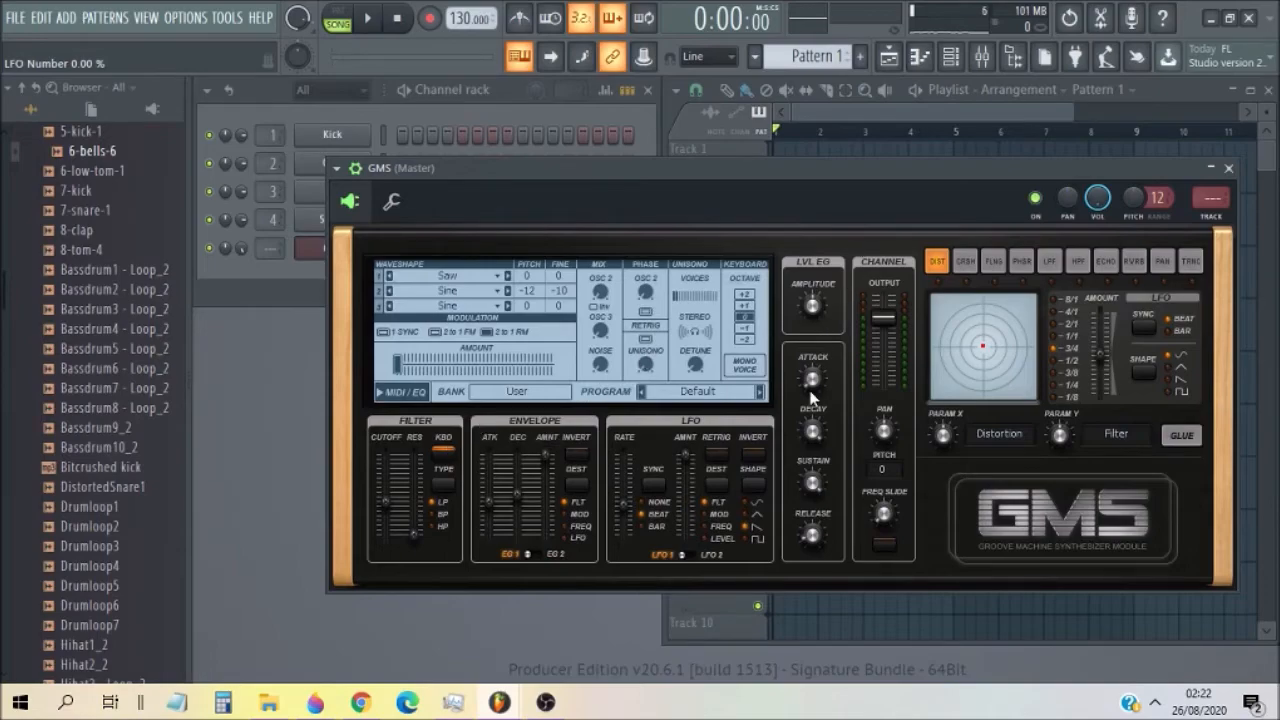
Step: Audition the note at keyboard octaves +2 and -2, and restore the octave to 0
{"action": "left_click", "coordinate": [745, 298]}
{"action": "key", "text": "s"}
{"action": "left_click", "coordinate": [743, 341]}
{"action": "key", "text": "s"}
{"action": "left_click", "coordinate": [748, 318]}
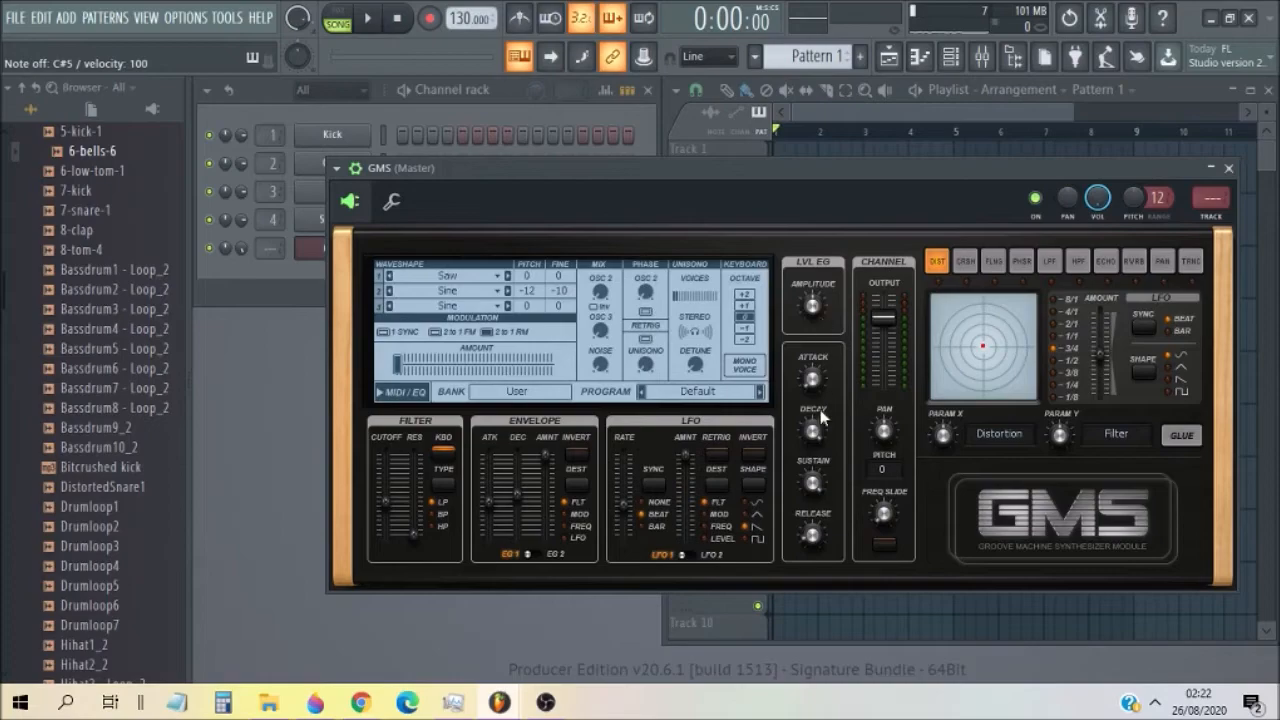
Step: Audition C#5 while varying the level envelope's decay and sustain
{"action": "key", "text": "s"}
{"action": "left_click_drag", "start_coordinate": [812, 427], "coordinate": [812, 438]}
{"action": "key", "text": "s"}
{"action": "key", "text": "s"}
{"action": "left_click_drag", "start_coordinate": [815, 488], "coordinate": [815, 543]}
{"action": "key", "text": "s"}
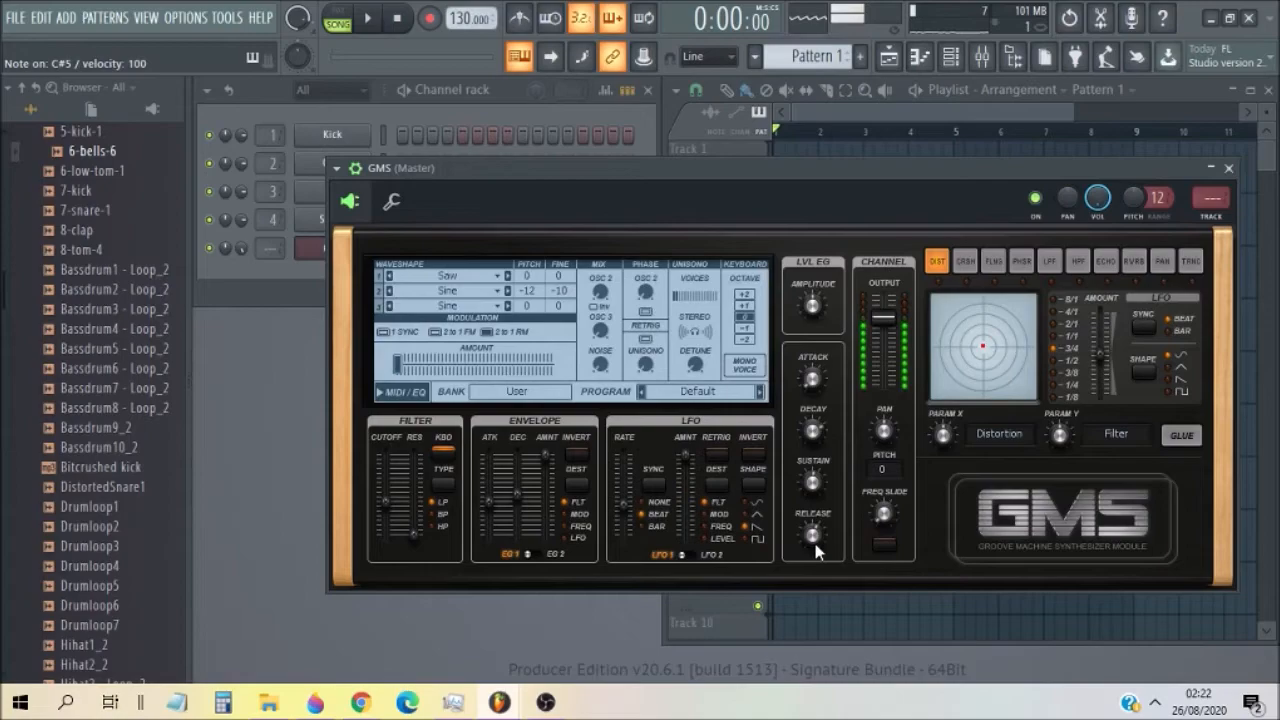
Step: Set the amplitude decay to 1.00 %, audition C#5, and raise the channel output level to 4.0 dB
{"action": "left_click", "coordinate": [814, 433]}
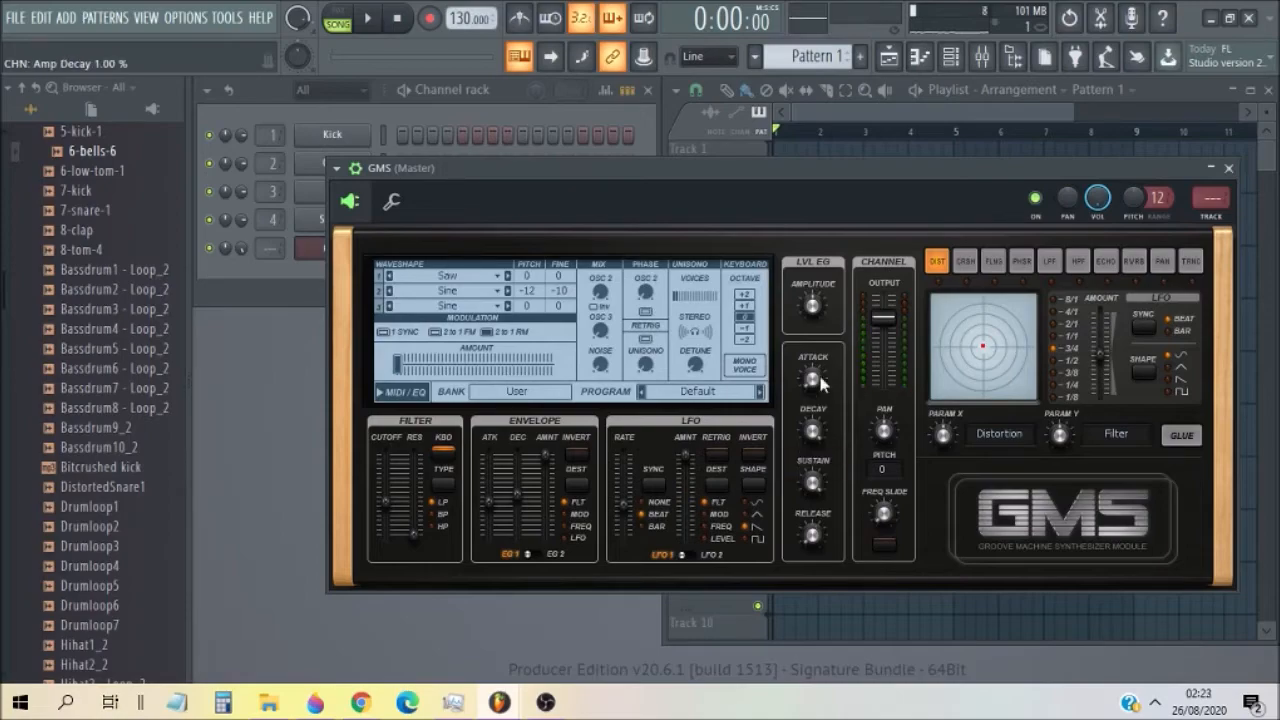
{"action": "key", "text": "s"}
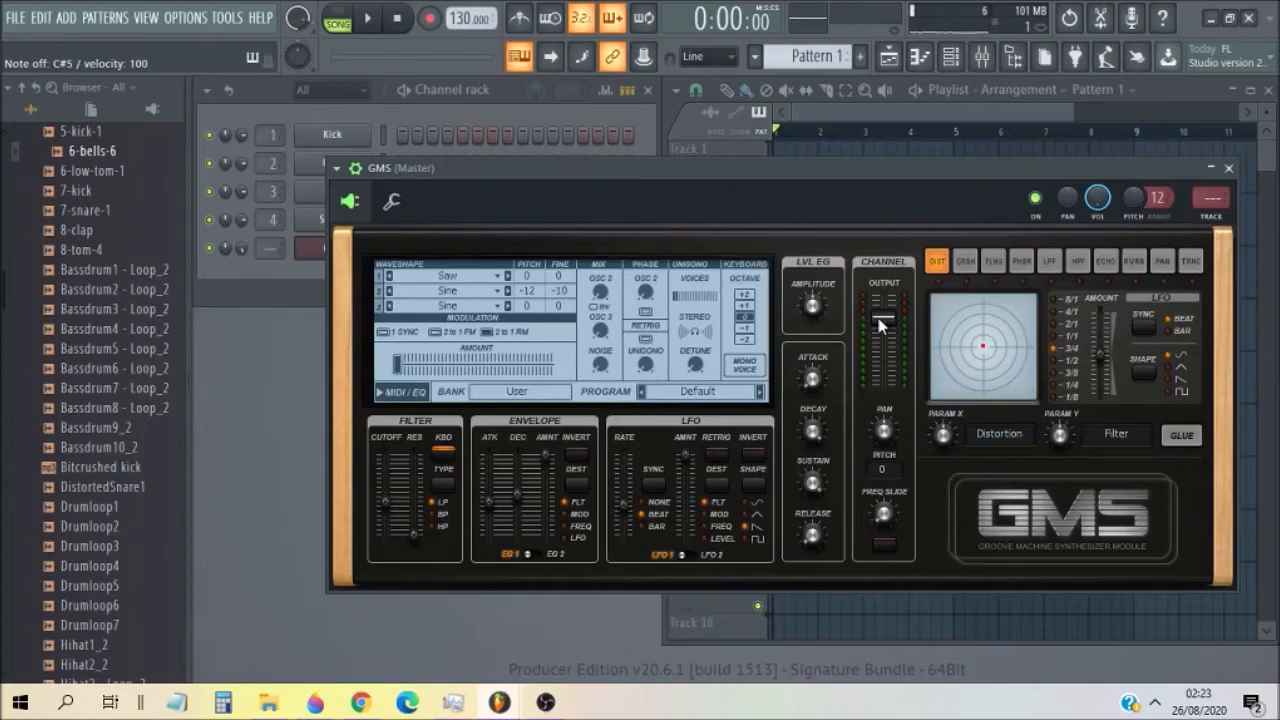
{"action": "mouse_move", "coordinate": [881, 325]}
{"action": "left_mouse_down"}
{"action": "mouse_move", "coordinate": [883, 299]}
{"action": "mouse_move", "coordinate": [883, 314]}
{"action": "left_mouse_up"}
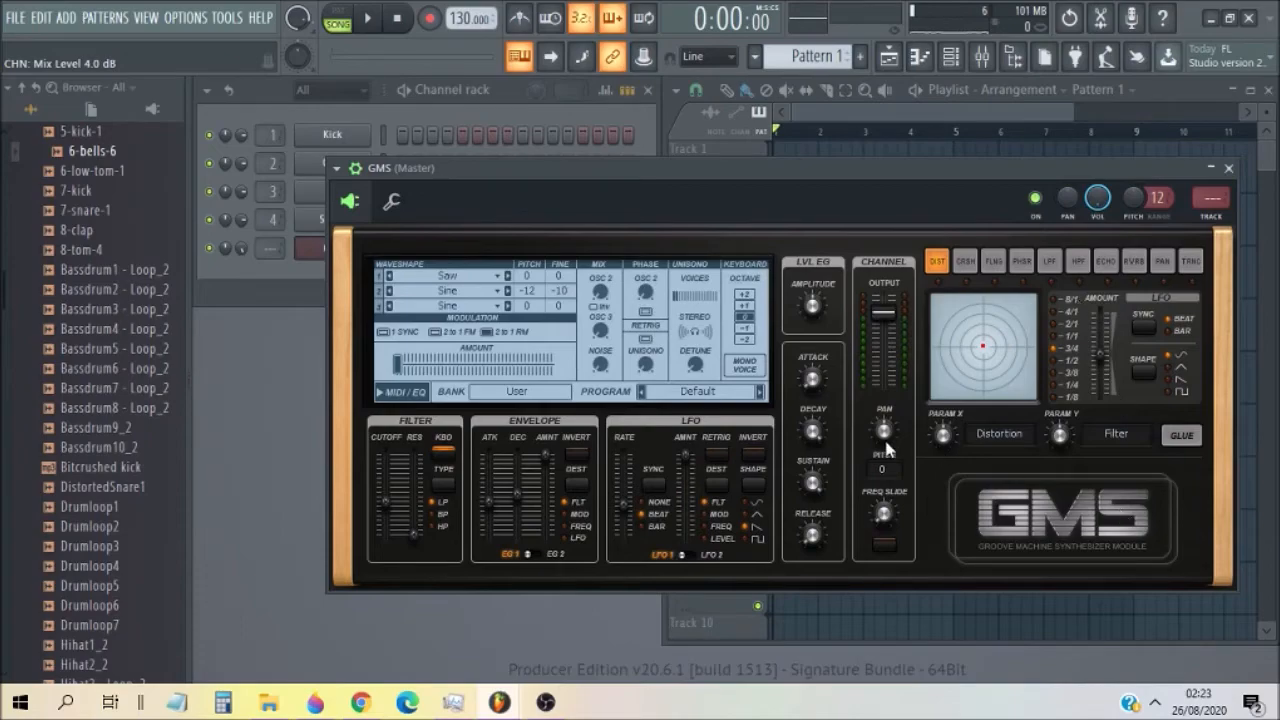
Step: Switch on the channel's frequency slide and audition several notes, including C#5 and E5
{"action": "left_click_drag", "start_coordinate": [879, 542], "coordinate": [870, 537]}
{"action": "key", "text": "z"}
{"action": "key", "text": "x"}
{"action": "key", "text": "c"}
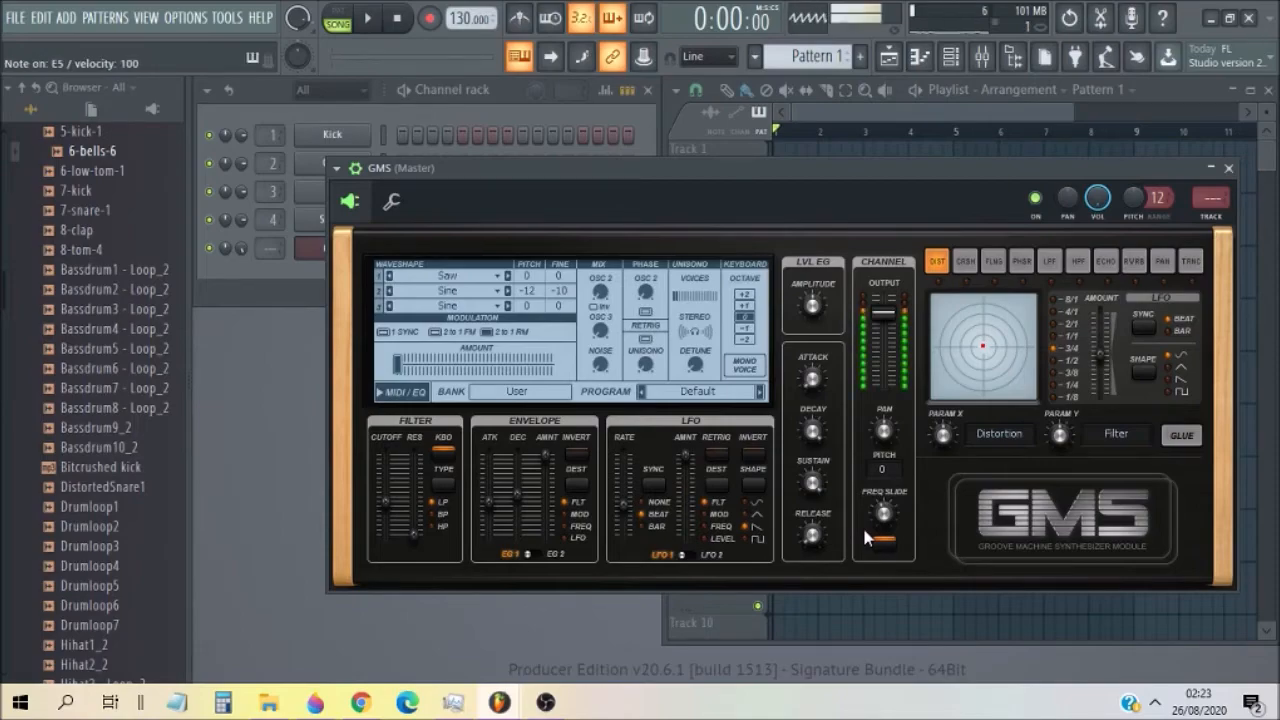
{"action": "key", "text": "s"}
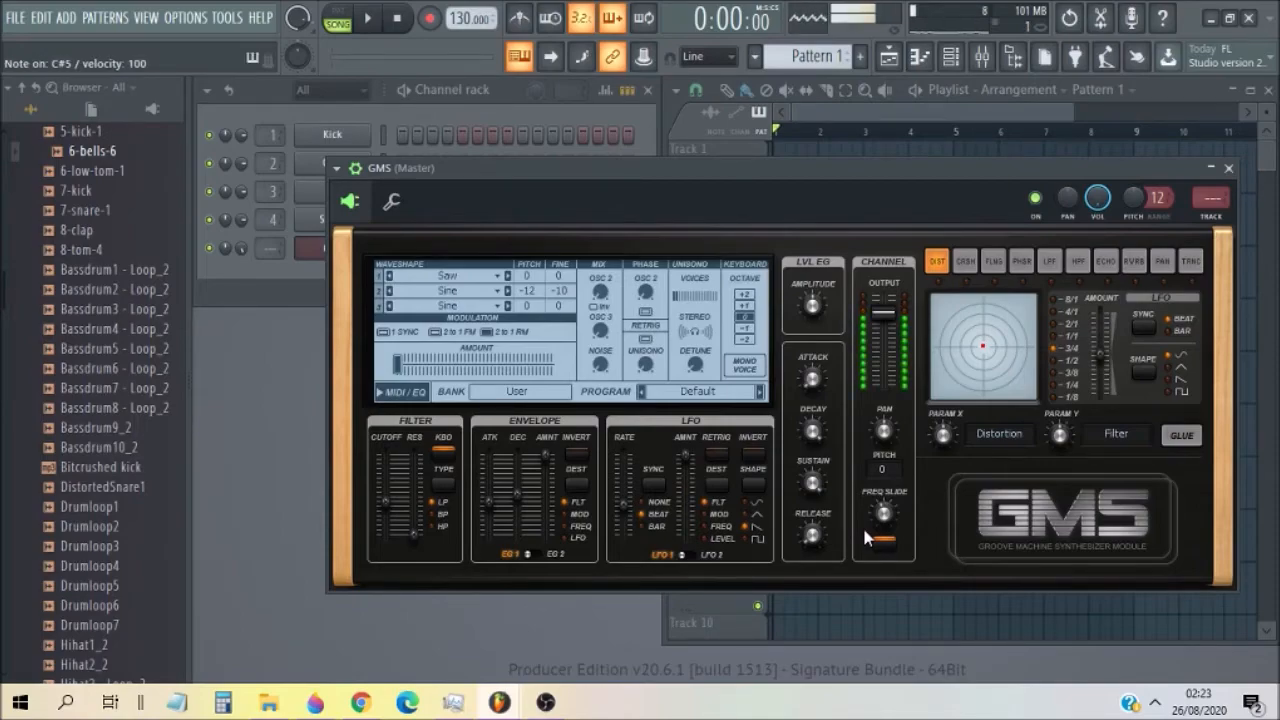
{"action": "key", "text": "c"}
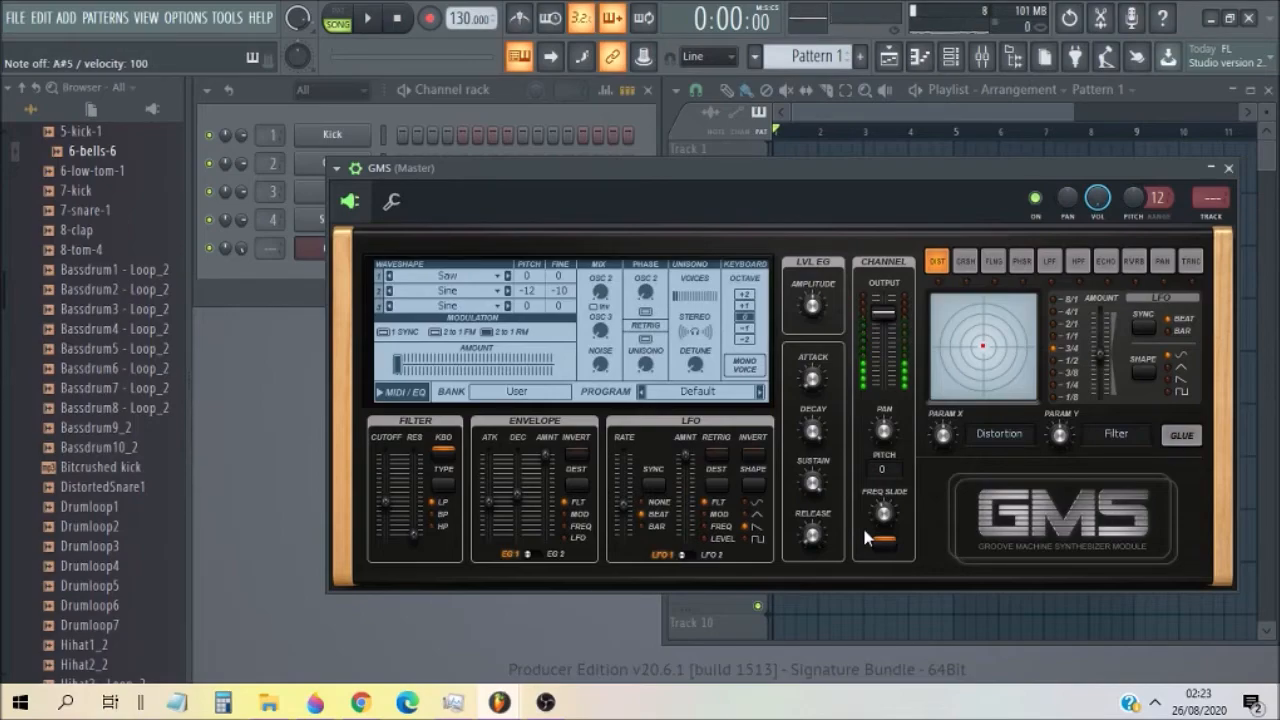
{"action": "key", "text": "s"}
{"action": "key", "text": "s"}
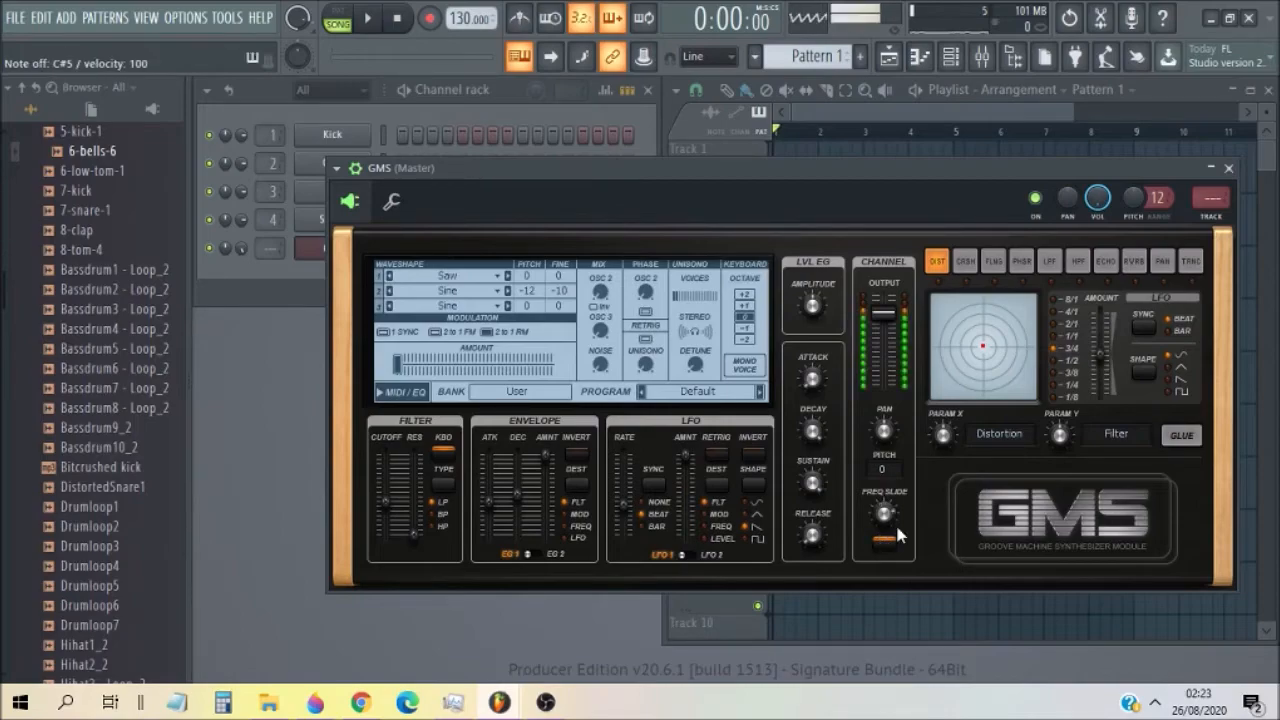
Step: Adjust the frequency slide amount while repeatedly auditioning C#5
{"action": "key", "text": "s"}
{"action": "key", "text": "s"}
{"action": "key", "text": "s"}
{"action": "key", "text": "s"}
{"action": "left_click_drag", "start_coordinate": [893, 522], "coordinate": [893, 527]}
{"action": "key", "text": "s"}
{"action": "key", "text": "s"}
{"action": "key", "text": "s"}
{"action": "key", "text": "s"}
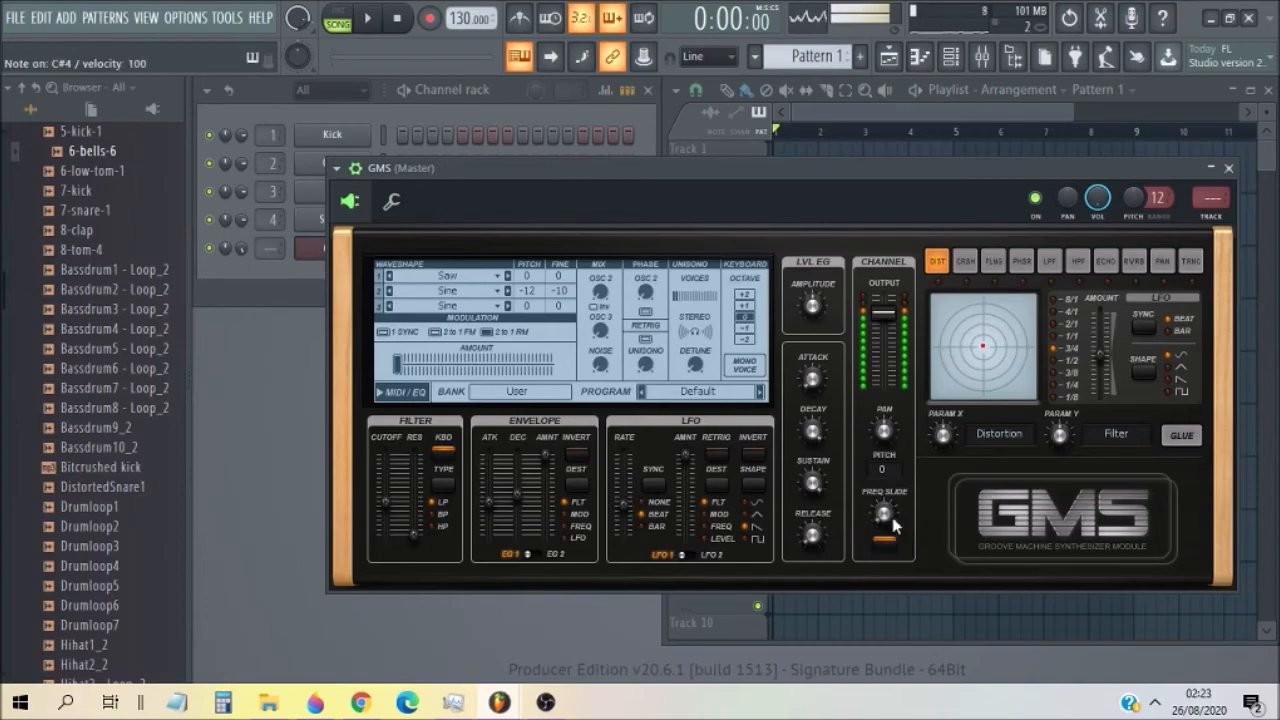
Step: Open the GMS channel's detailed settings with portamento mode on, and move the window clear of the channel names
{"action": "left_click", "coordinate": [391, 201]}
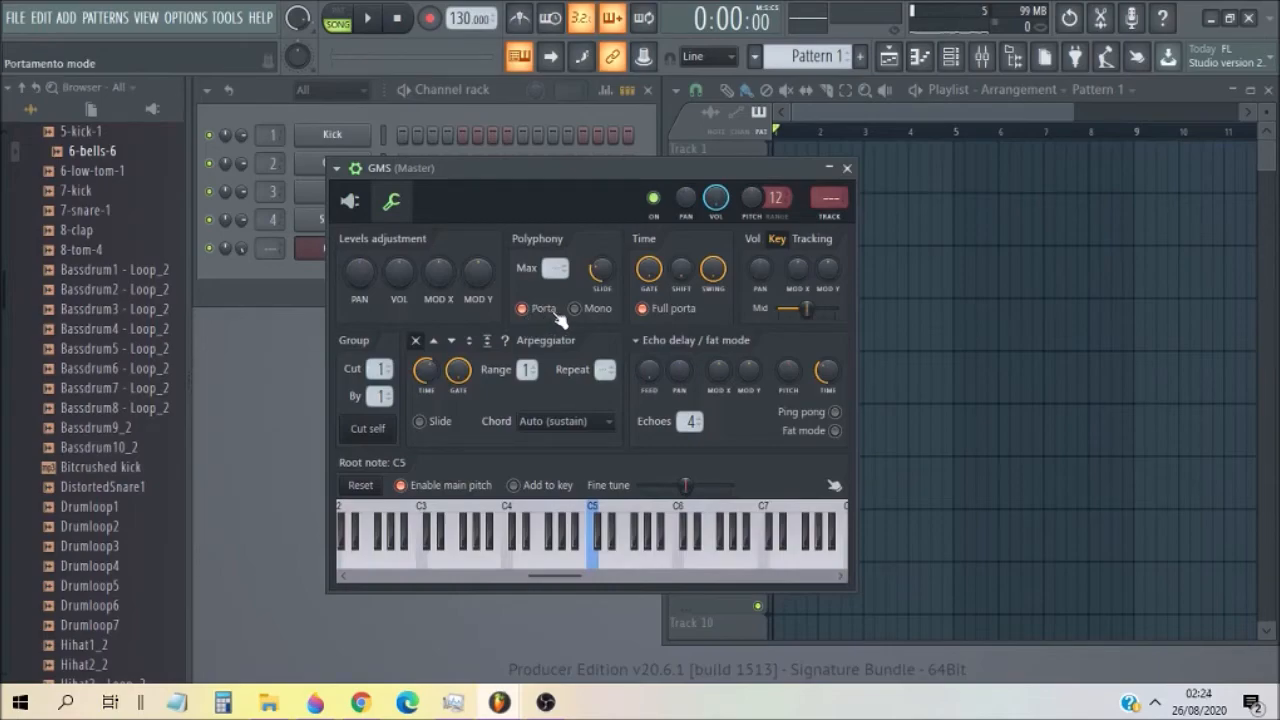
{"action": "left_click", "coordinate": [550, 312]}
{"action": "left_click", "coordinate": [542, 312]}
{"action": "left_click_drag", "start_coordinate": [505, 178], "coordinate": [632, 187]}
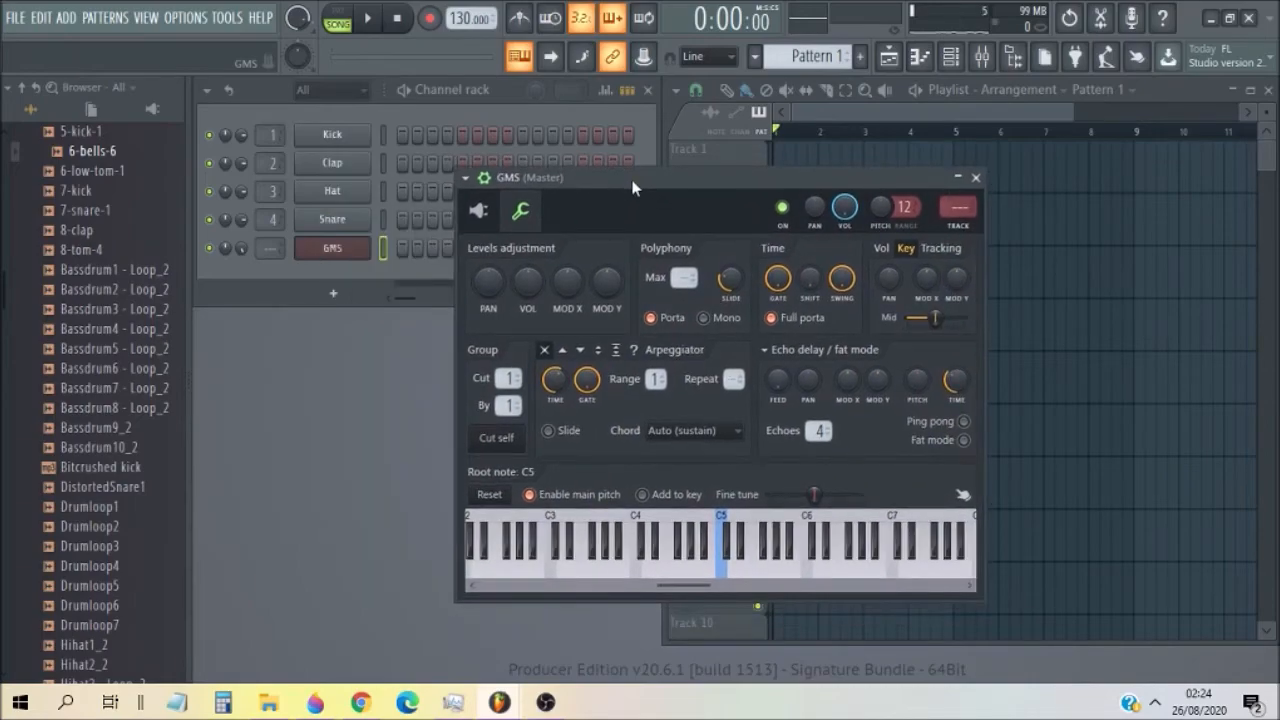
Step: Audition pairs of notes with portamento and lengthen the polyphony slide time between them
{"action": "key", "text": "2"}
{"action": "key", "text": "e"}
{"action": "key", "text": "2"}
{"action": "key", "text": "e"}
{"action": "mouse_move", "coordinate": [723, 287]}
{"action": "left_mouse_down"}
{"action": "mouse_move", "coordinate": [723, 271]}
{"action": "mouse_move", "coordinate": [727, 291]}
{"action": "left_mouse_up"}
{"action": "key", "text": "3"}
{"action": "key", "text": "r"}
{"action": "key", "text": "3"}
{"action": "key", "text": "r"}
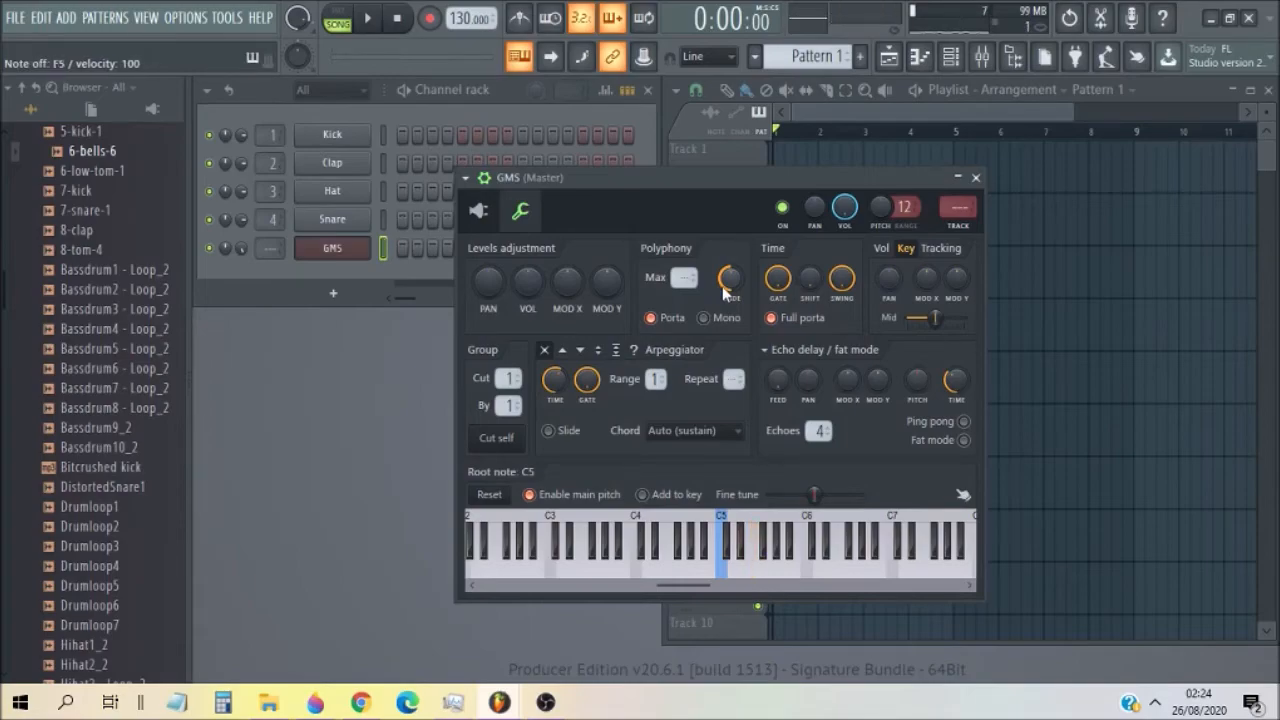
Step: Play alternating notes repeatedly to hear the pitch glide between them
{"action": "key", "text": "2"}
{"action": "key", "text": "e"}
{"action": "key", "text": "3"}
{"action": "key", "text": "2"}
{"action": "key", "text": "e"}
{"action": "key", "text": "3"}
{"action": "key", "text": "s"}
{"action": "key", "text": "2"}
{"action": "key", "text": "s"}
{"action": "key", "text": "2"}
{"action": "key", "text": "s"}
{"action": "key", "text": "2"}
{"action": "key", "text": "s"}
{"action": "key", "text": "2"}
{"action": "key", "text": "s"}
{"action": "key", "text": "2"}
{"action": "key", "text": "s"}
{"action": "key", "text": "2"}
Step: Vary the portamento slide time up and down while auditioning notes
{"action": "left_click_drag", "start_coordinate": [731, 286], "coordinate": [731, 279]}
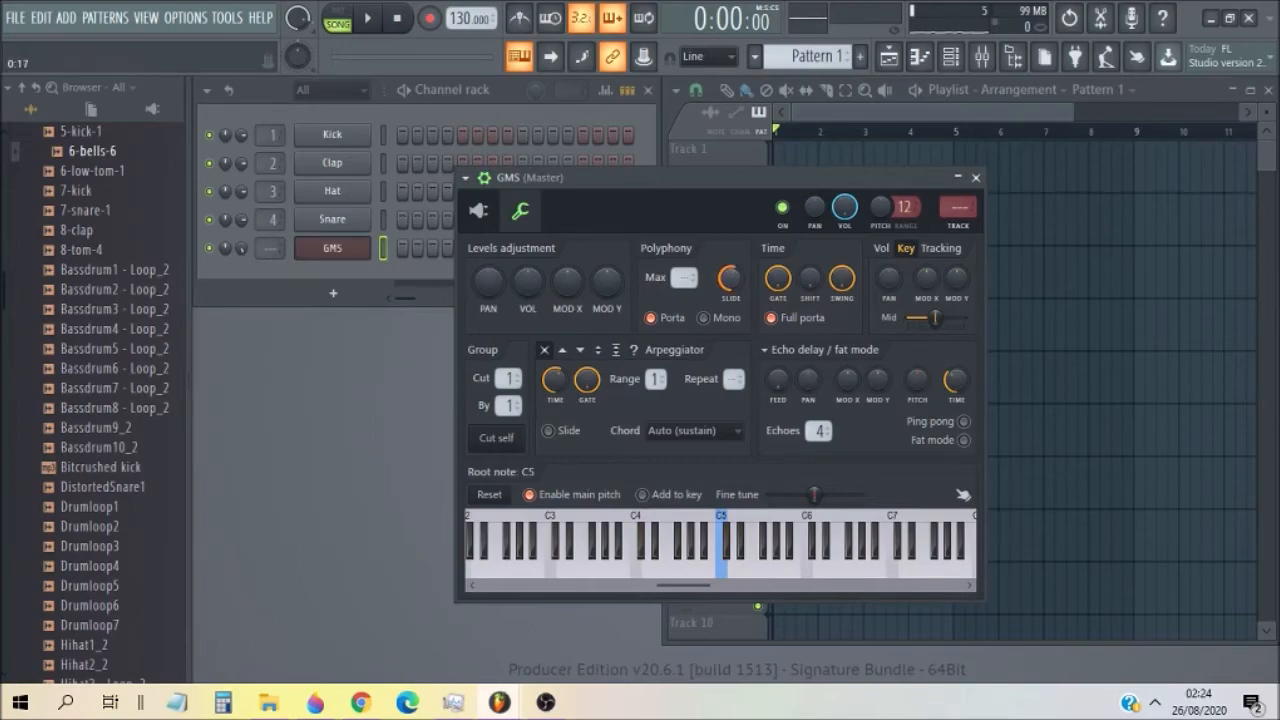
{"action": "key", "text": "s"}
{"action": "left_click_drag", "start_coordinate": [731, 279], "coordinate": [737, 288]}
{"action": "key", "text": "2"}
{"action": "key", "text": "2"}
{"action": "left_click_drag", "start_coordinate": [736, 285], "coordinate": [736, 285]}
{"action": "key", "text": "2"}
Step: Reopen the GMS channel, return to its synthesizer controls, and move the window so the effects section is fully visible
{"action": "right_click", "coordinate": [331, 248]}
{"action": "left_click", "coordinate": [330, 248]}
{"action": "left_click", "coordinate": [332, 250]}
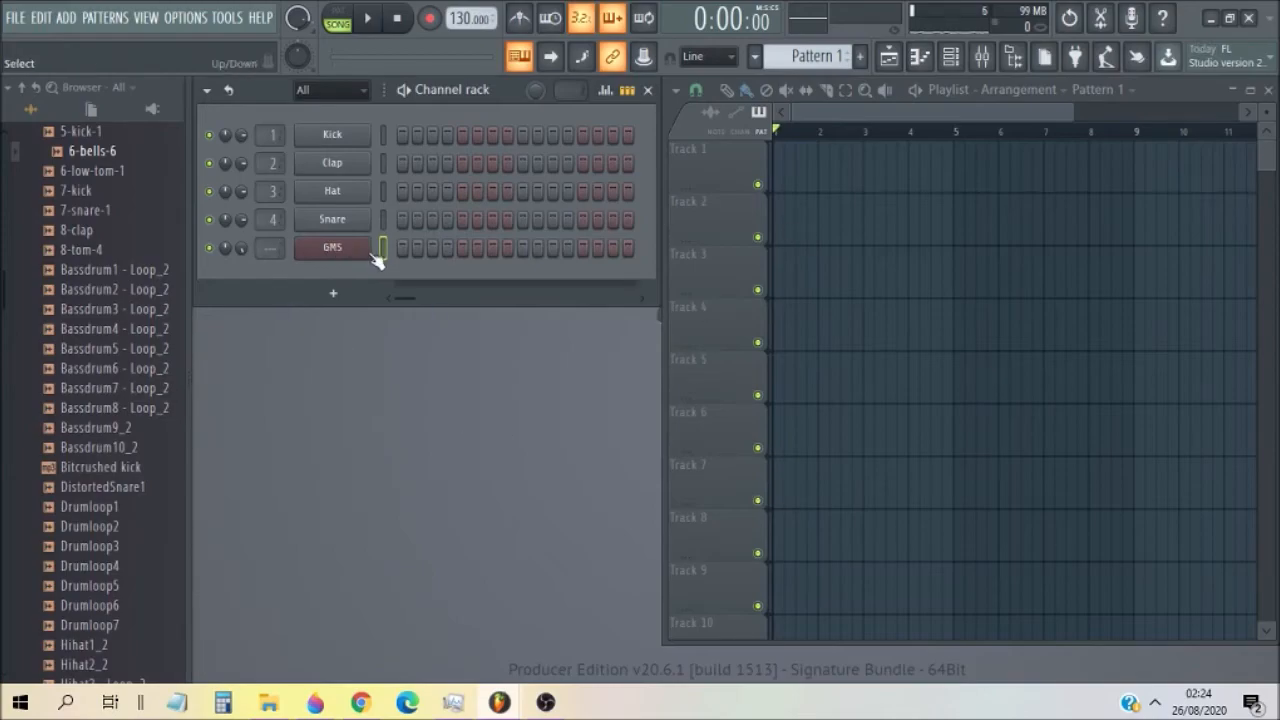
{"action": "left_click", "coordinate": [305, 250]}
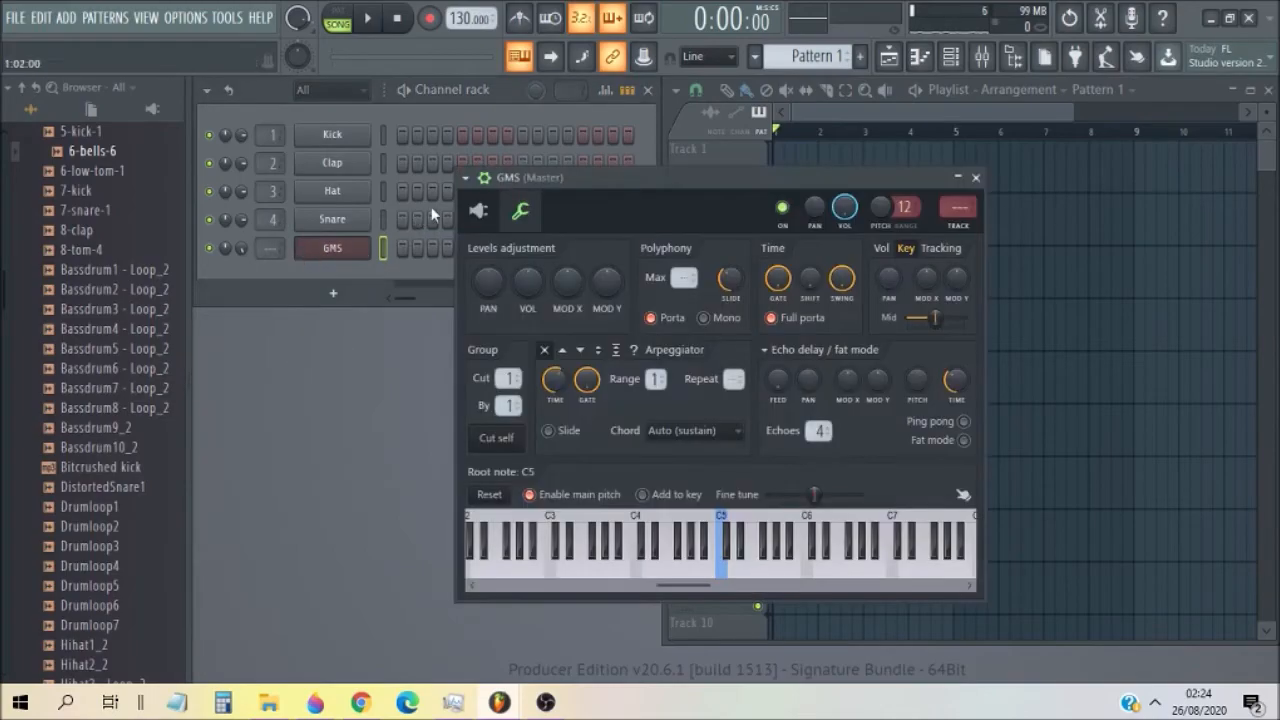
{"action": "left_click", "coordinate": [478, 210]}
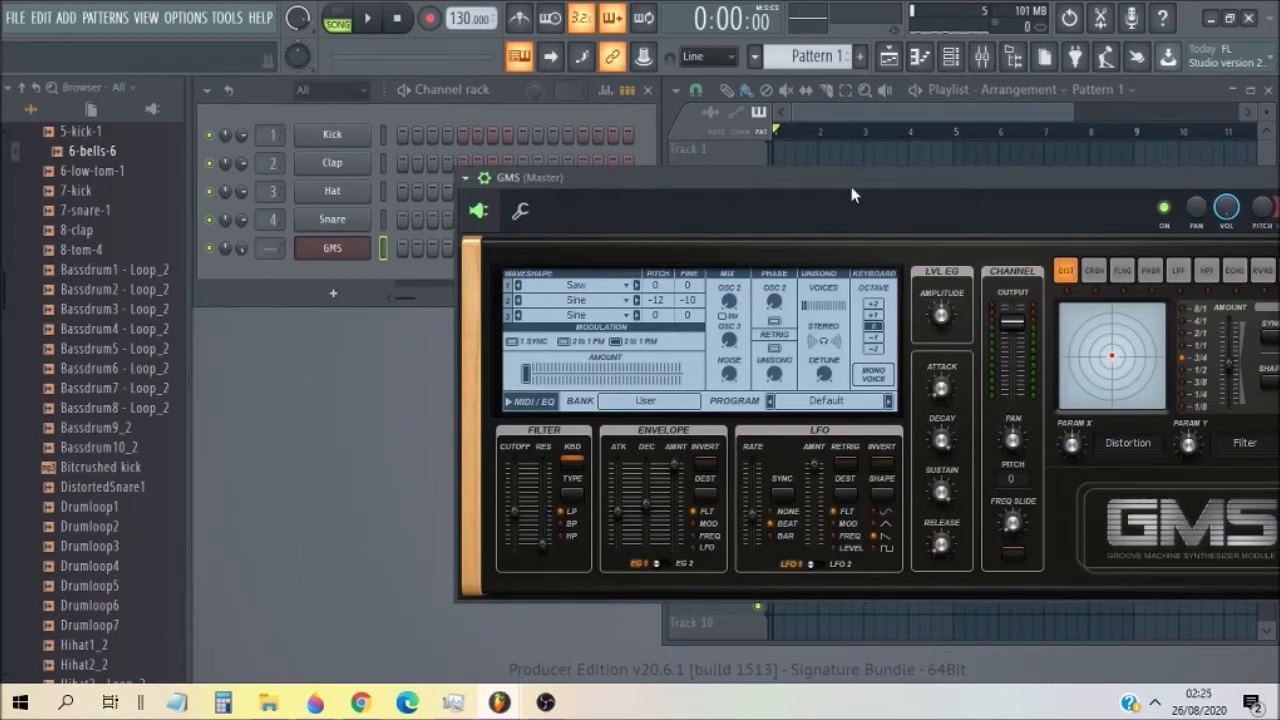
{"action": "left_click_drag", "start_coordinate": [851, 184], "coordinate": [556, 172]}
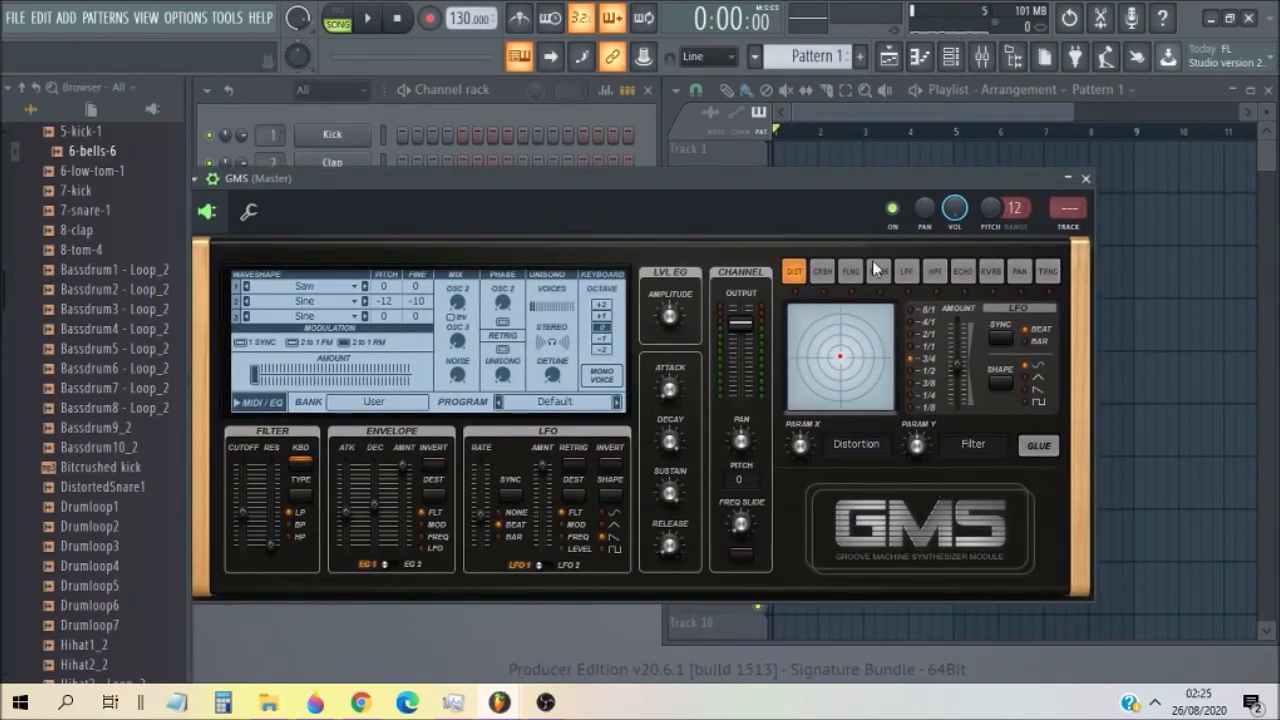
Step: View the parameters of the Crush, low-pass, high-pass, echo and reverb effects
{"action": "left_click", "coordinate": [824, 272]}
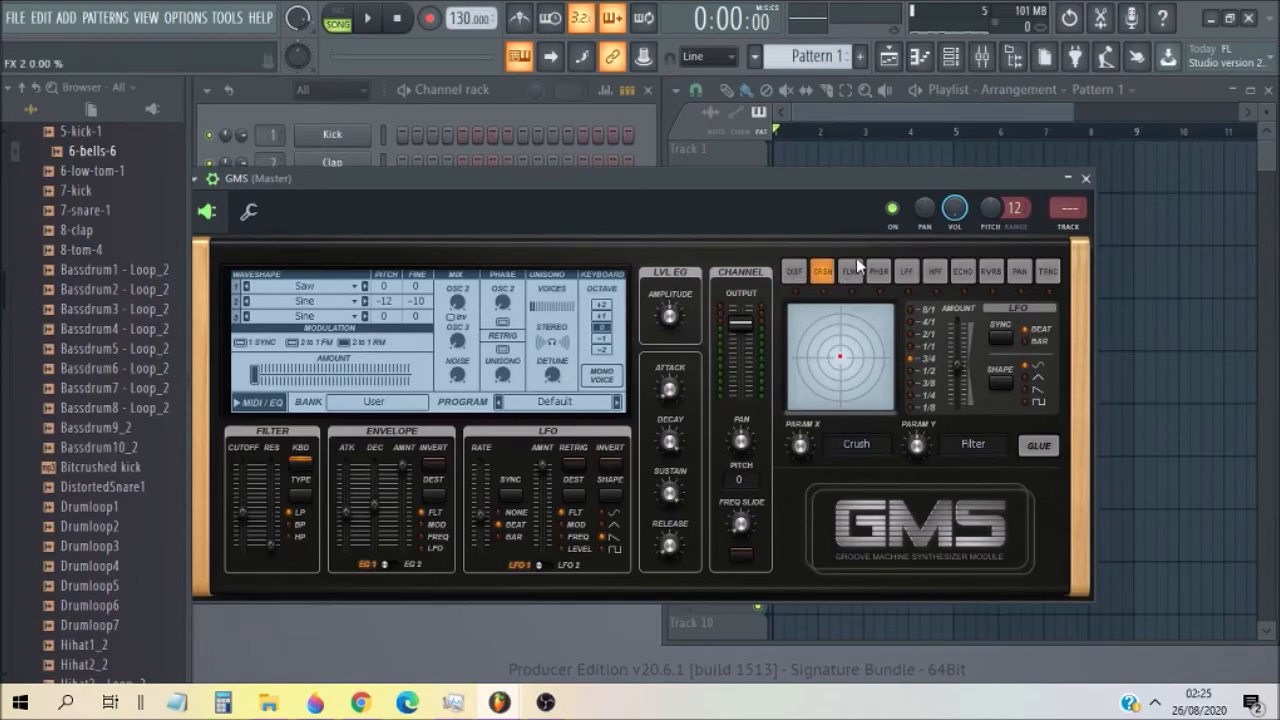
{"action": "left_click", "coordinate": [906, 271]}
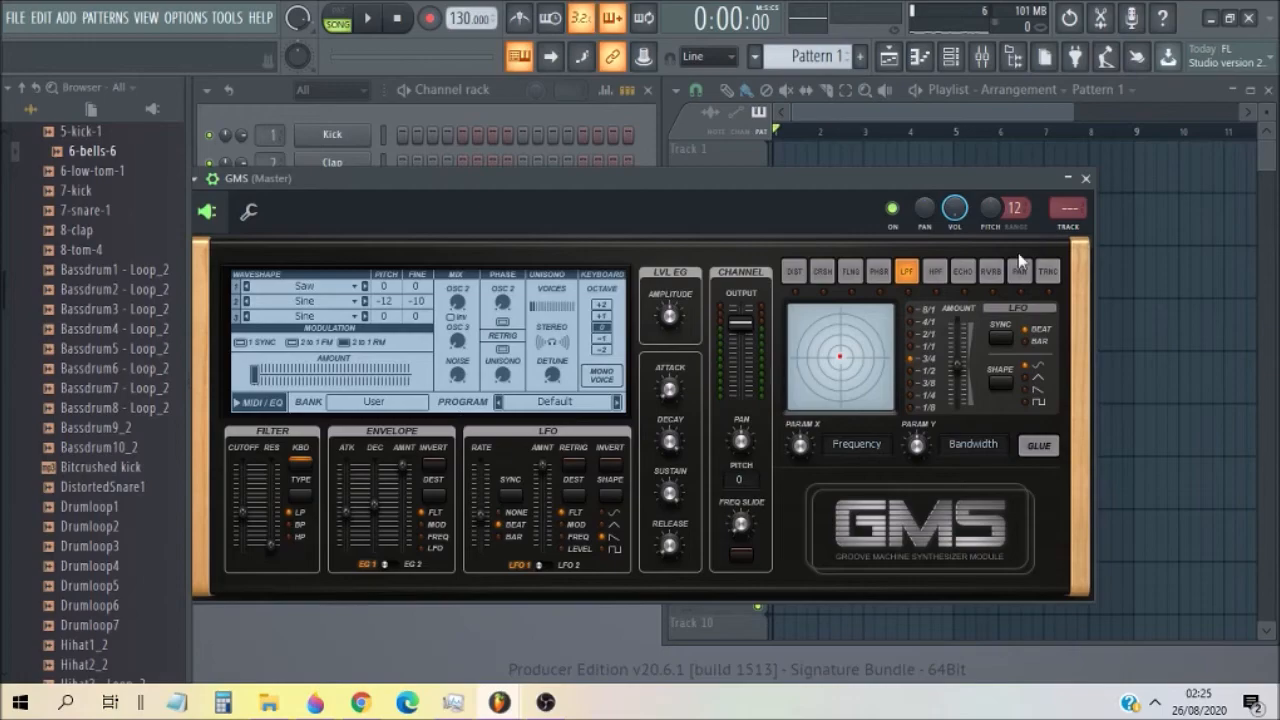
{"action": "left_click", "coordinate": [934, 271]}
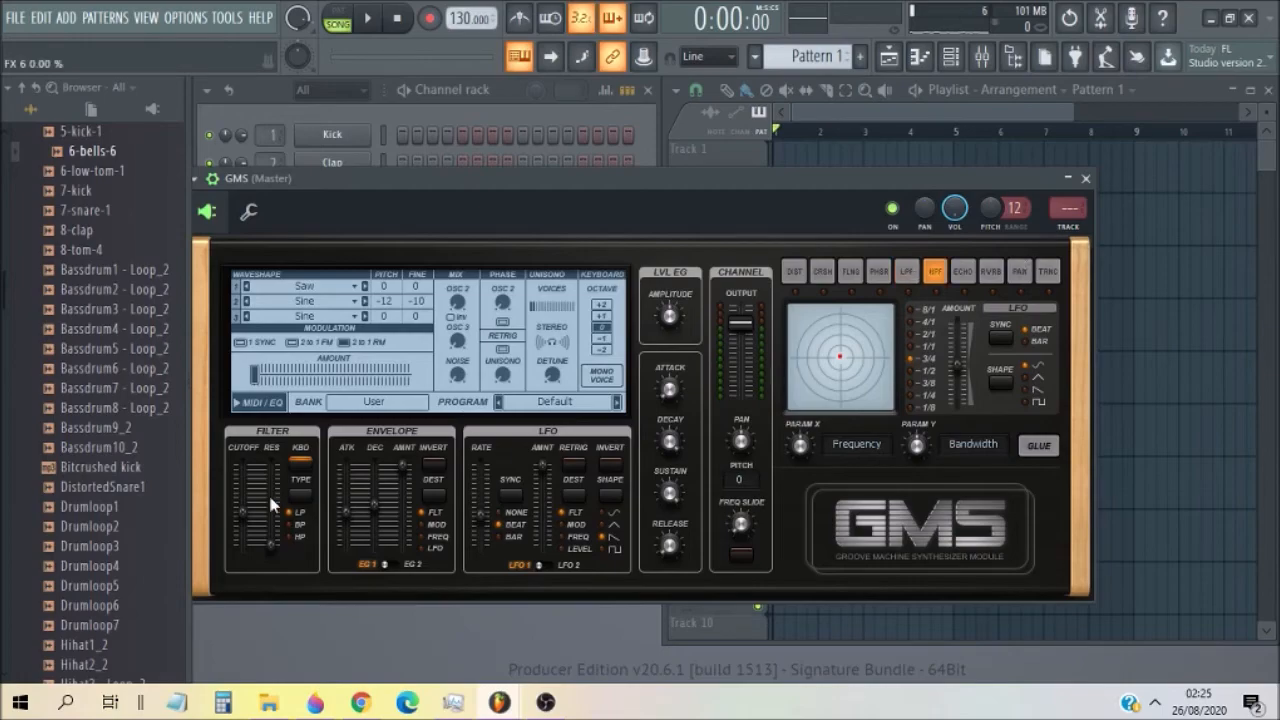
{"action": "left_click", "coordinate": [963, 272]}
{"action": "left_click", "coordinate": [988, 276]}
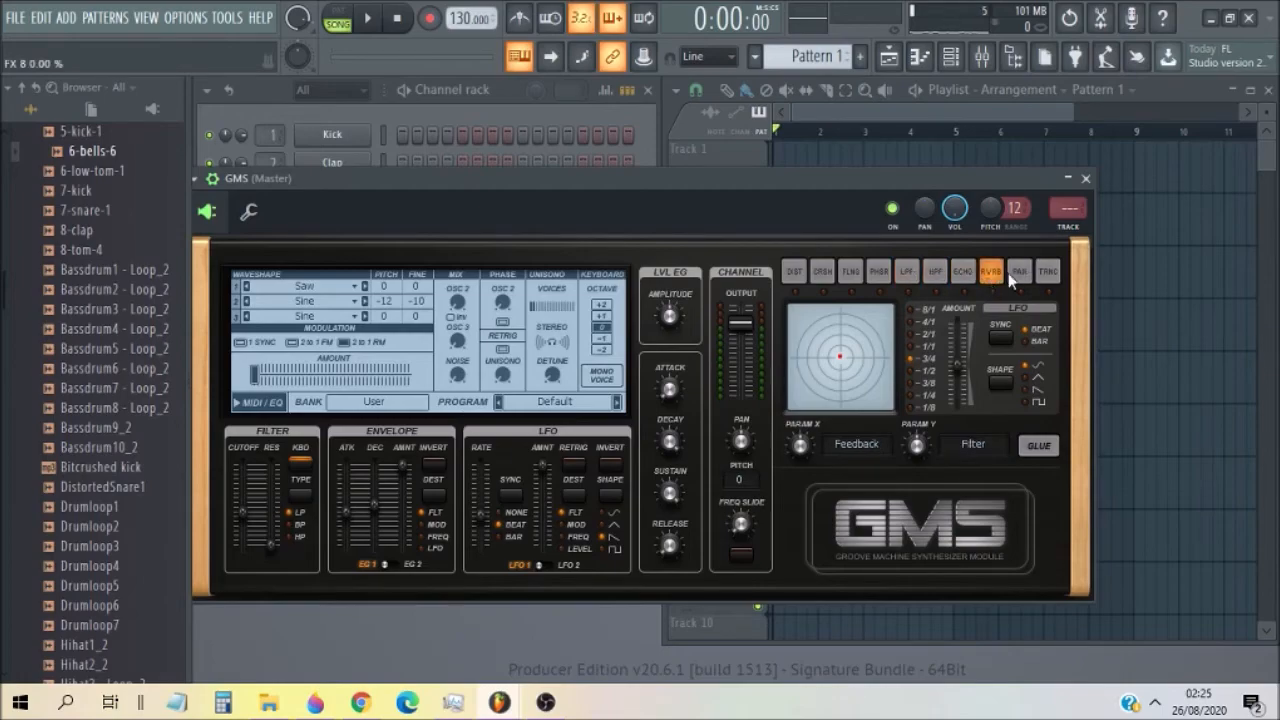
Step: Enable Glue on the TRNC effect, reposition the GMS window, and audition a note
{"action": "left_click", "coordinate": [1048, 277]}
{"action": "left_click", "coordinate": [1039, 445]}
{"action": "left_click_drag", "start_coordinate": [596, 178], "coordinate": [687, 110]}
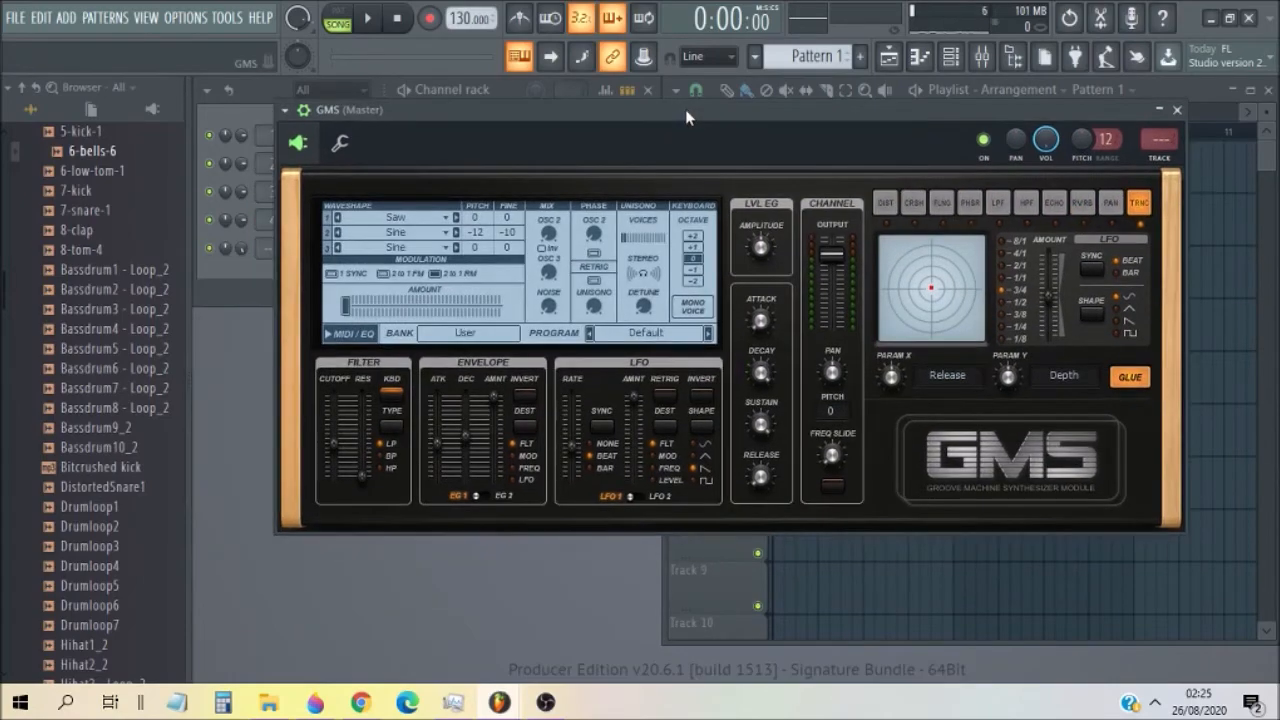
{"action": "key", "text": "s"}
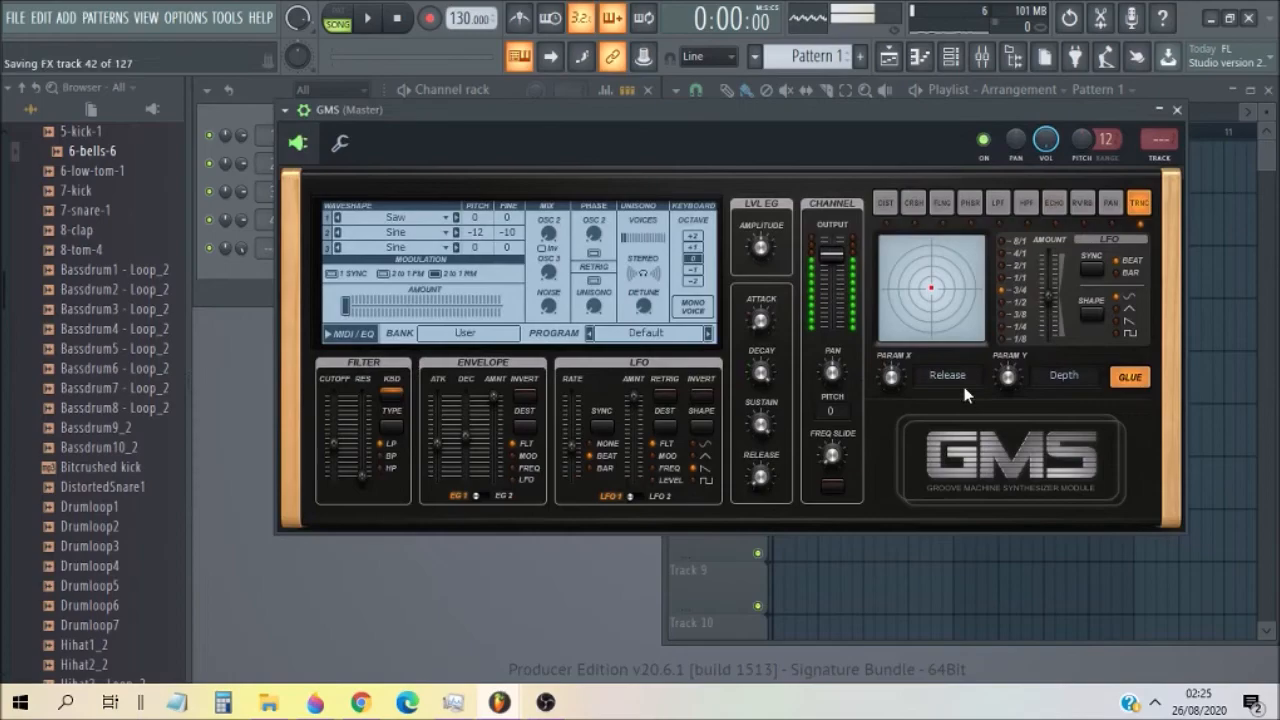
Step: Load the Default preset from the User program bank and close the presets library
{"action": "left_click", "coordinate": [636, 338]}
{"action": "left_click", "coordinate": [785, 343]}
{"action": "left_click", "coordinate": [800, 376]}
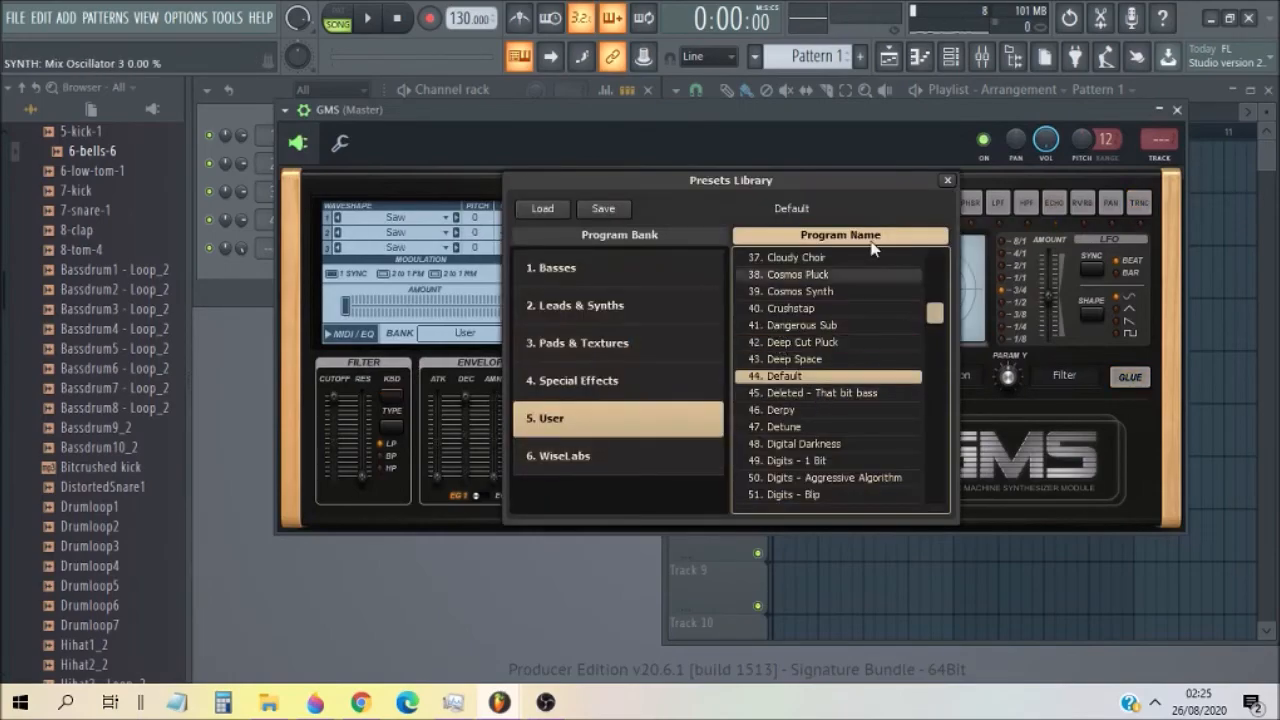
{"action": "left_click", "coordinate": [948, 180]}
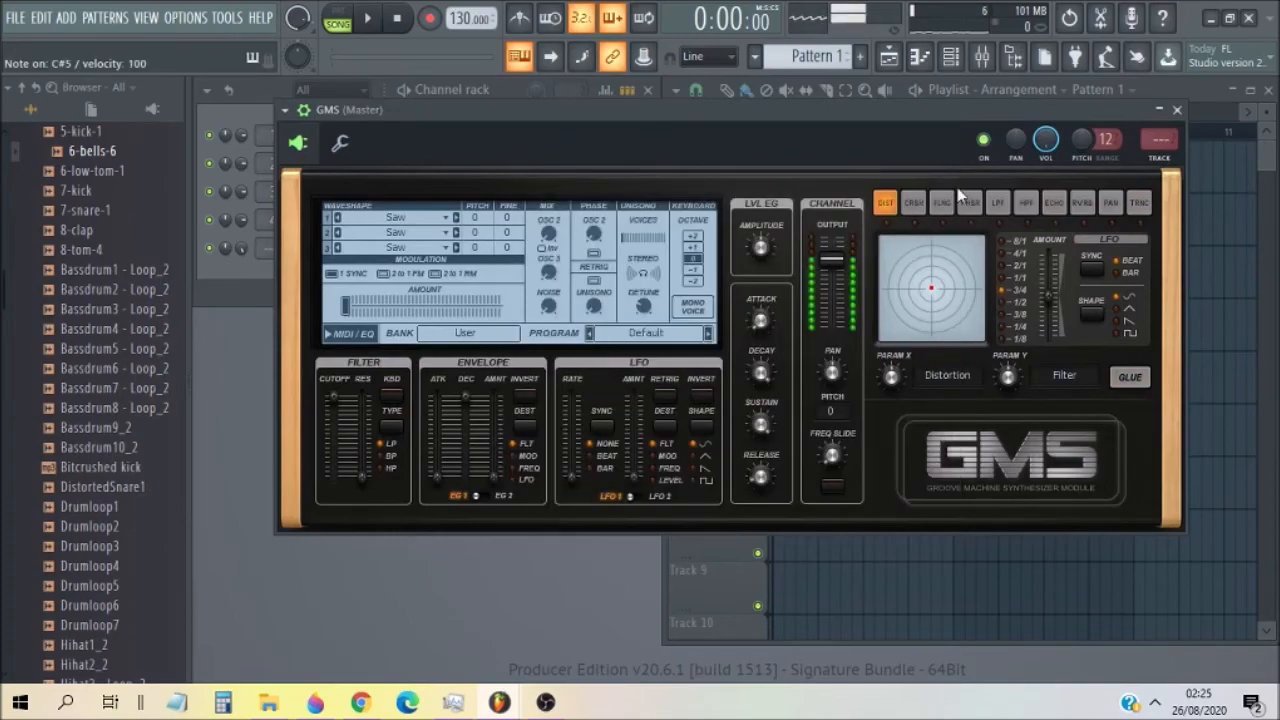
Step: Demonstrate the TRNC effect with Glue on, lowering its depth to minimum and varying its release, and switch Glue off
{"action": "left_click", "coordinate": [1139, 202]}
{"action": "left_click", "coordinate": [1130, 377]}
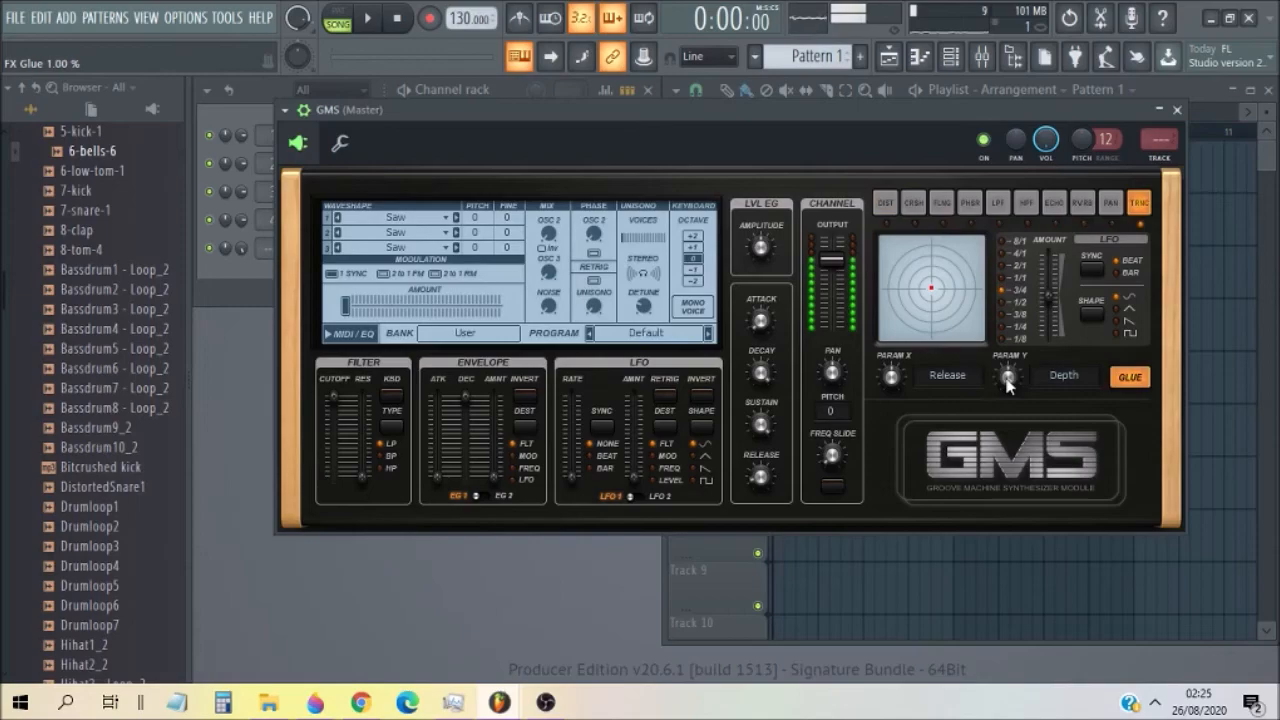
{"action": "left_click_drag", "start_coordinate": [1007, 385], "coordinate": [1007, 432]}
{"action": "left_click_drag", "start_coordinate": [892, 386], "coordinate": [892, 476]}
{"action": "left_click_drag", "start_coordinate": [892, 376], "coordinate": [892, 332]}
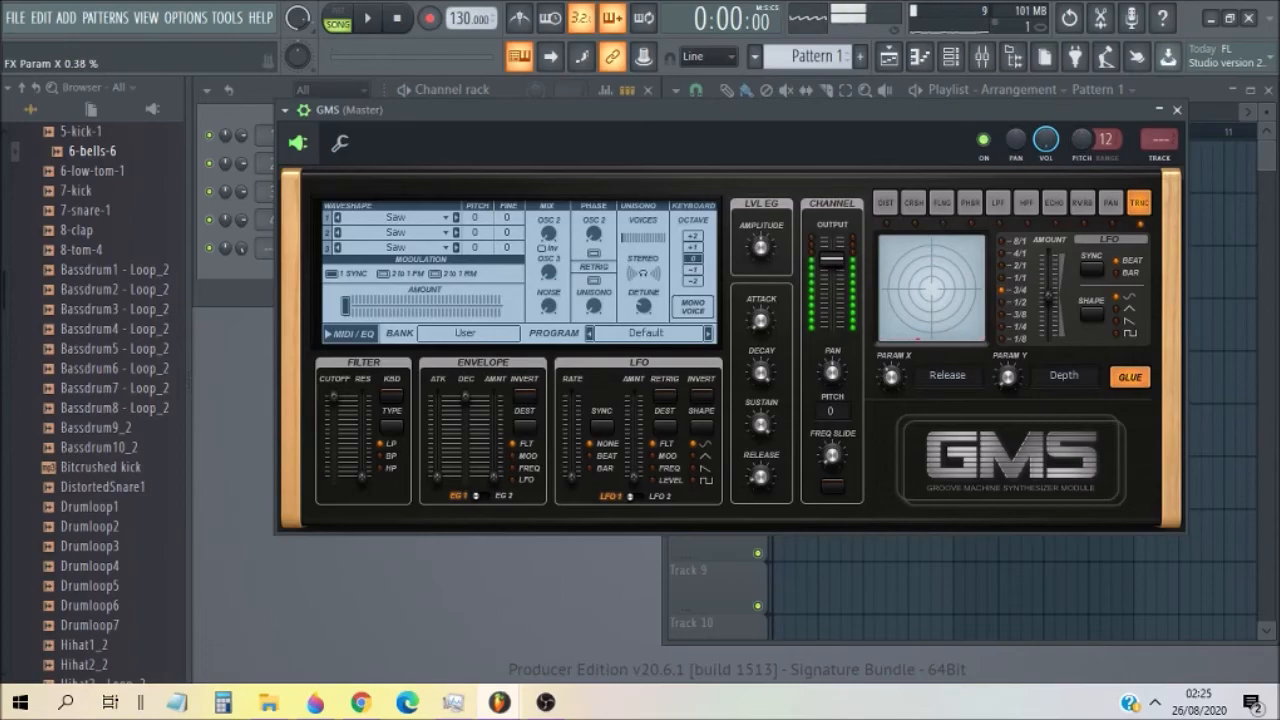
{"action": "left_click", "coordinate": [1144, 379]}
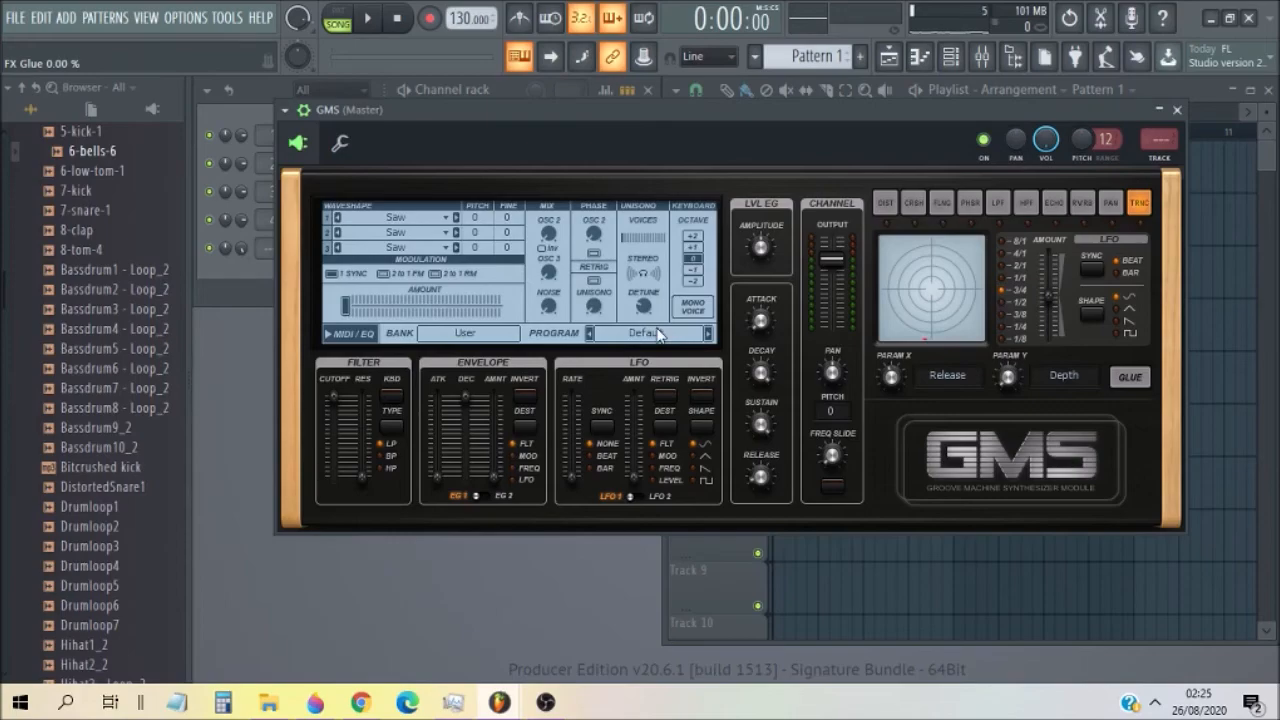
Step: Enable Glue on the Crush effect, raise its filter to maximum, and audition C#5 while adjusting the crush amount
{"action": "left_click", "coordinate": [913, 203]}
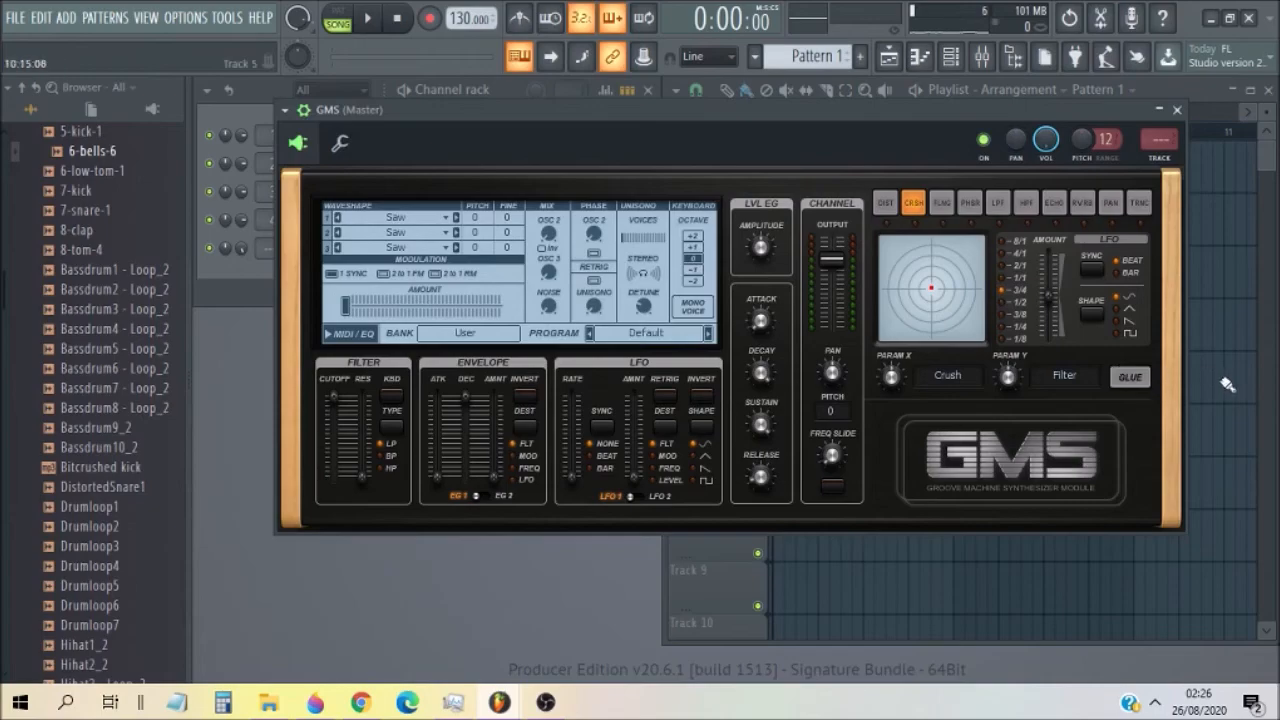
{"action": "left_click", "coordinate": [1131, 385]}
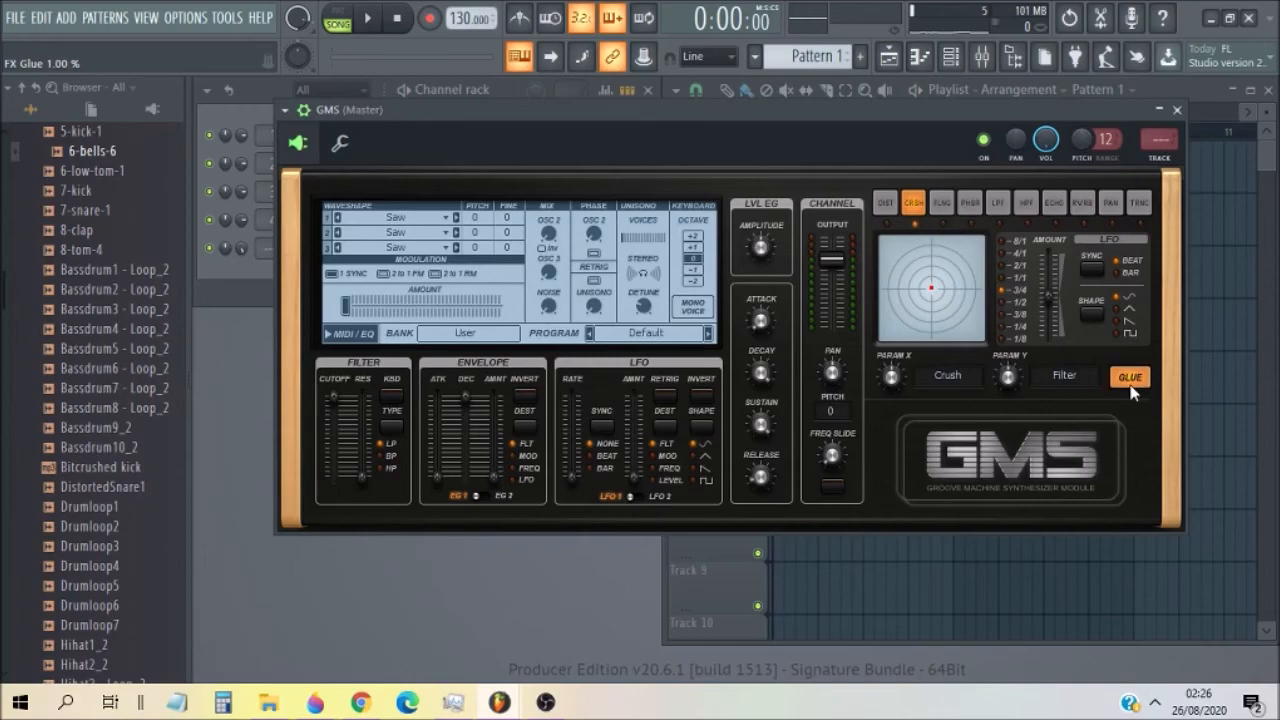
{"action": "key", "text": "s"}
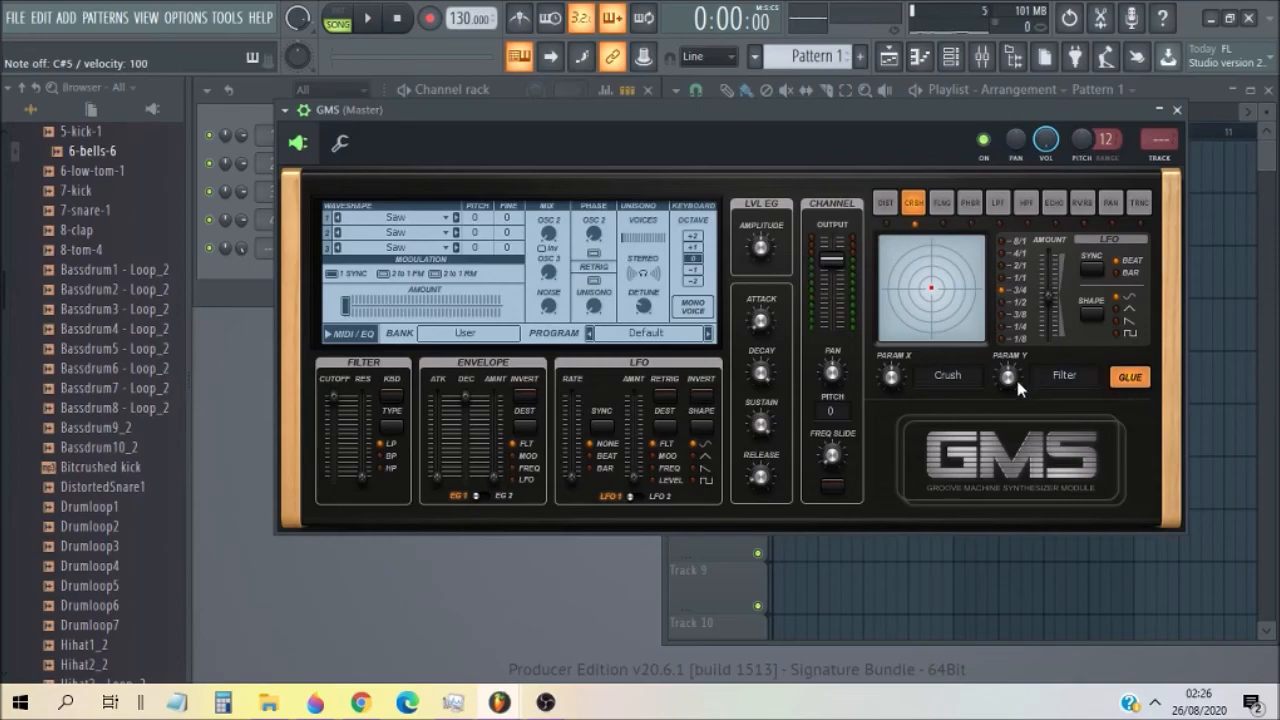
{"action": "key", "text": "s"}
{"action": "left_click_drag", "start_coordinate": [1016, 383], "coordinate": [1016, 300]}
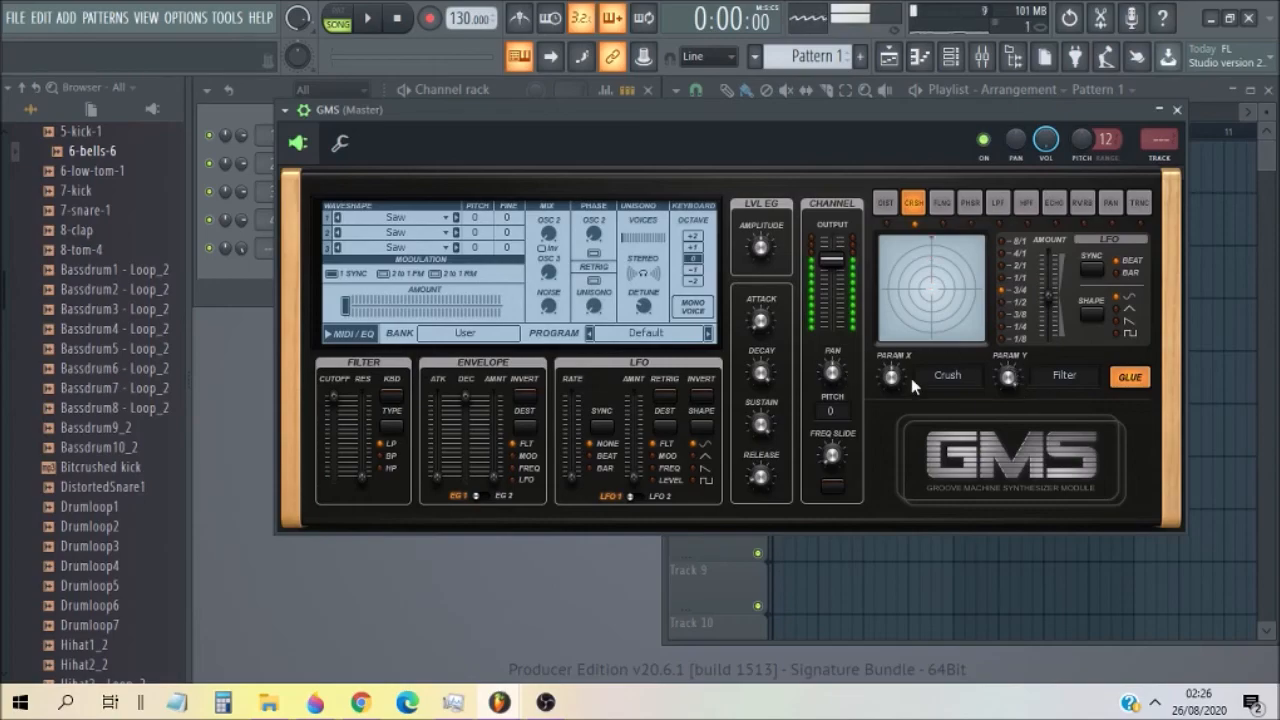
{"action": "key", "text": "s"}
{"action": "left_click_drag", "start_coordinate": [890, 371], "coordinate": [892, 378]}
{"action": "key", "text": "s"}
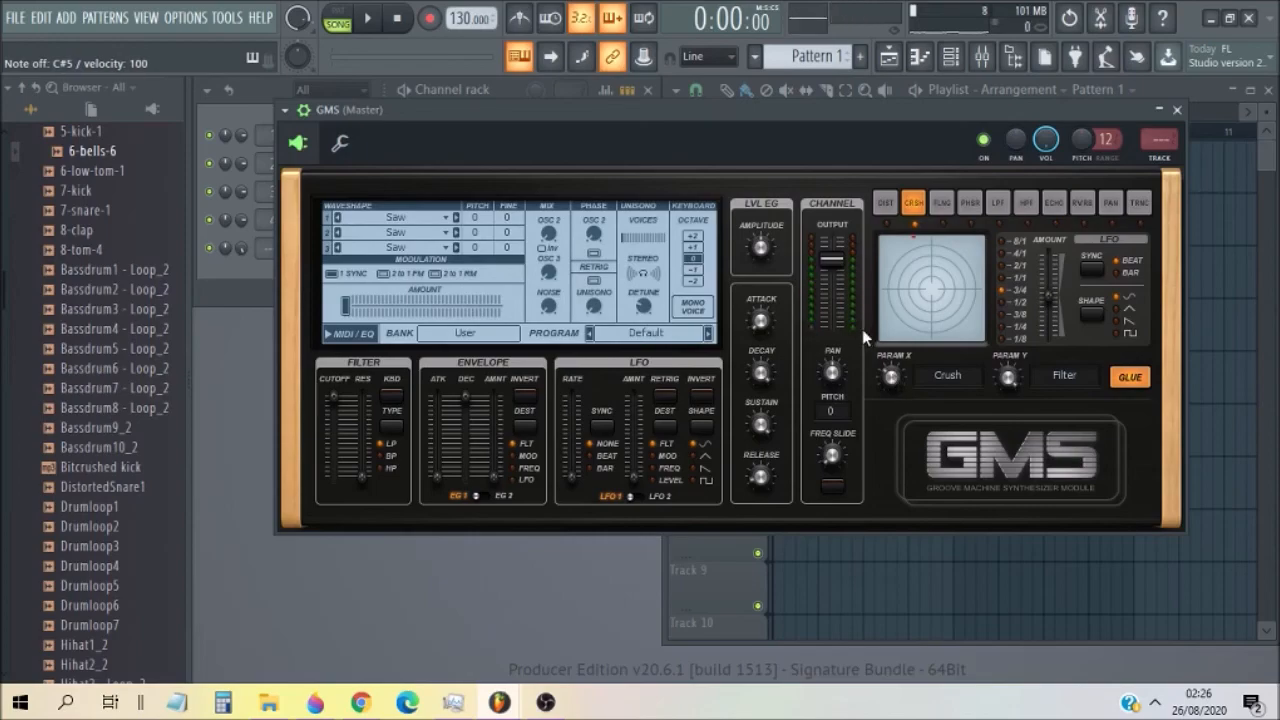
Step: Compare C#5 with the Crush effect's Glue off and on, leave Glue off, and view the presets library
{"action": "left_click", "coordinate": [1130, 376]}
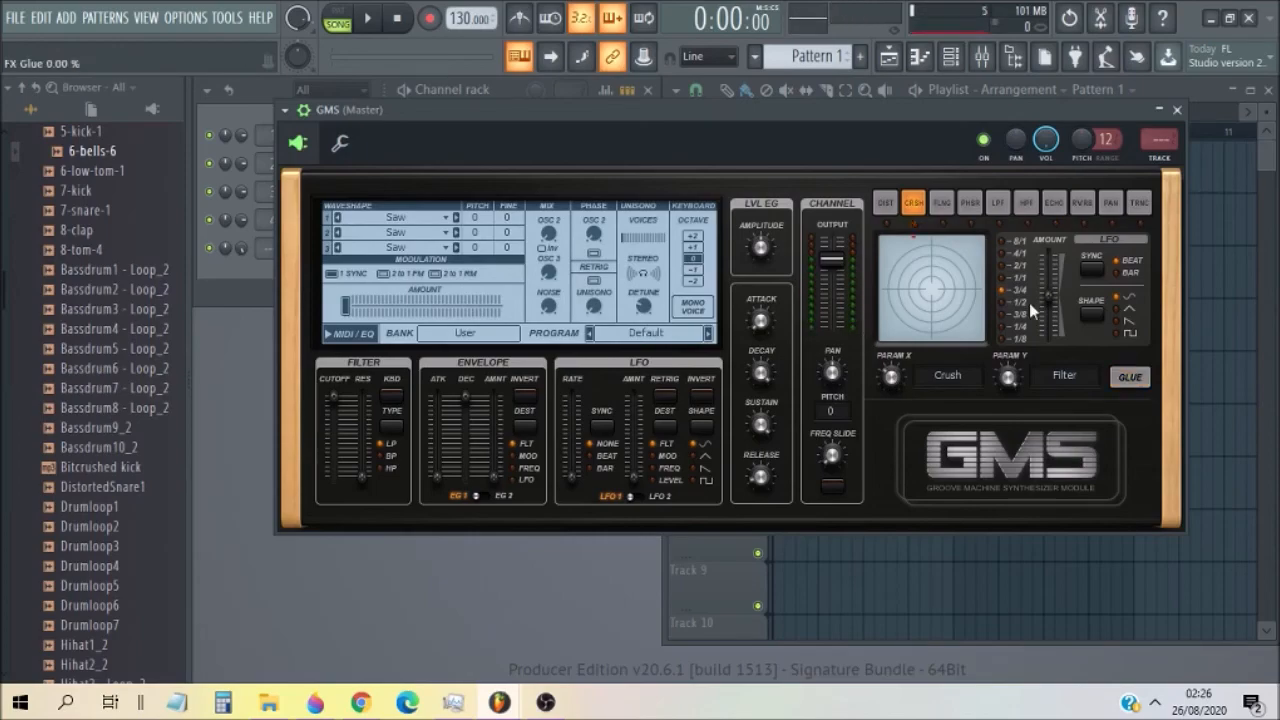
{"action": "left_click", "coordinate": [913, 201]}
{"action": "key", "text": "s"}
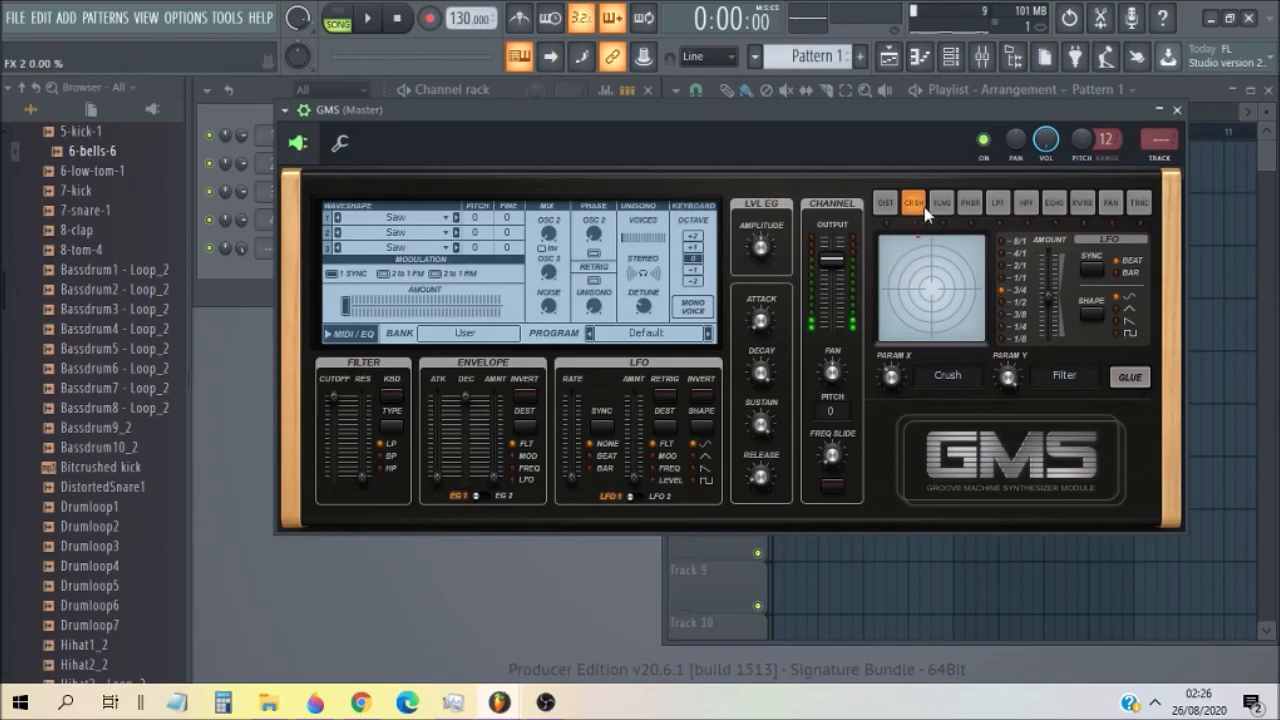
{"action": "key", "text": "s"}
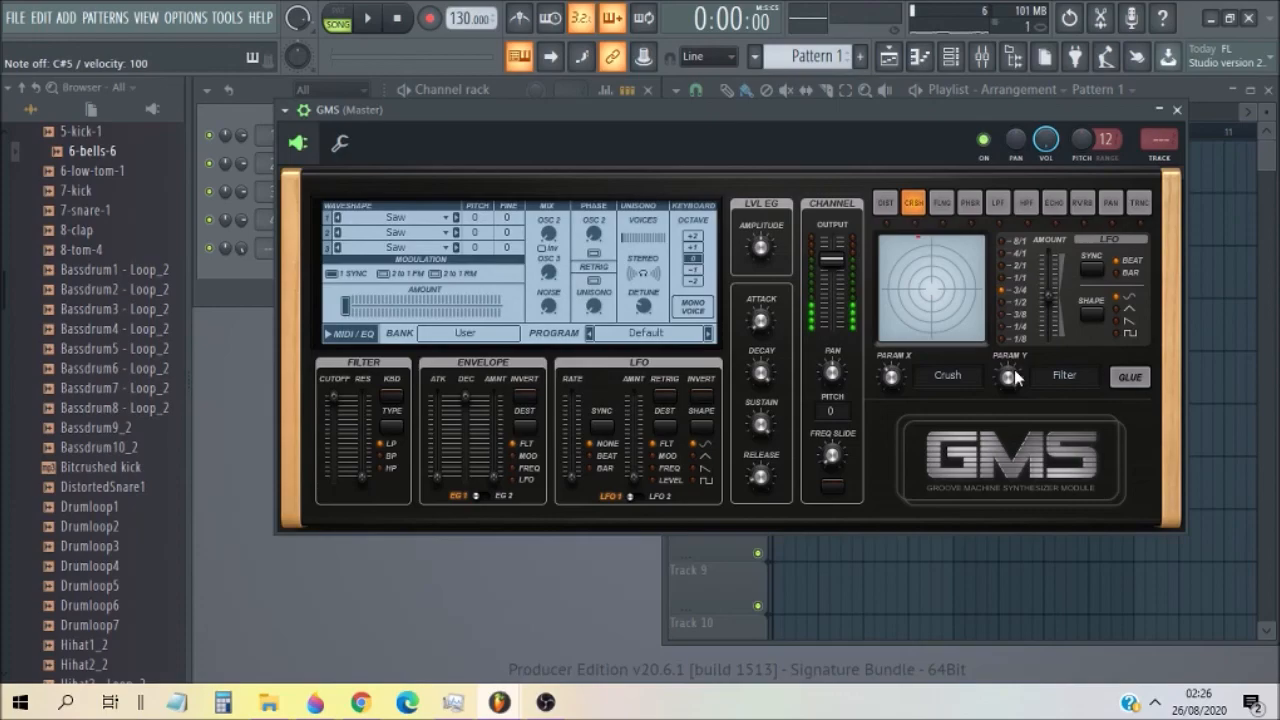
{"action": "left_click", "coordinate": [1130, 377]}
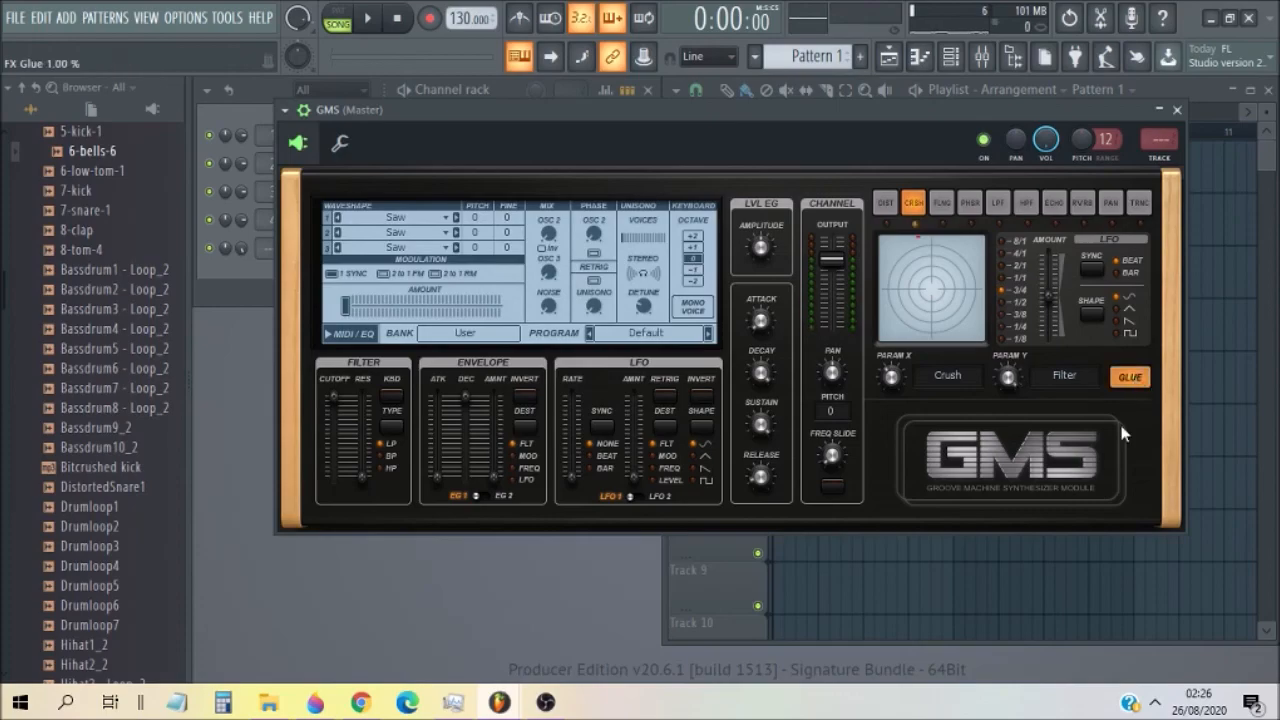
{"action": "key", "text": "s"}
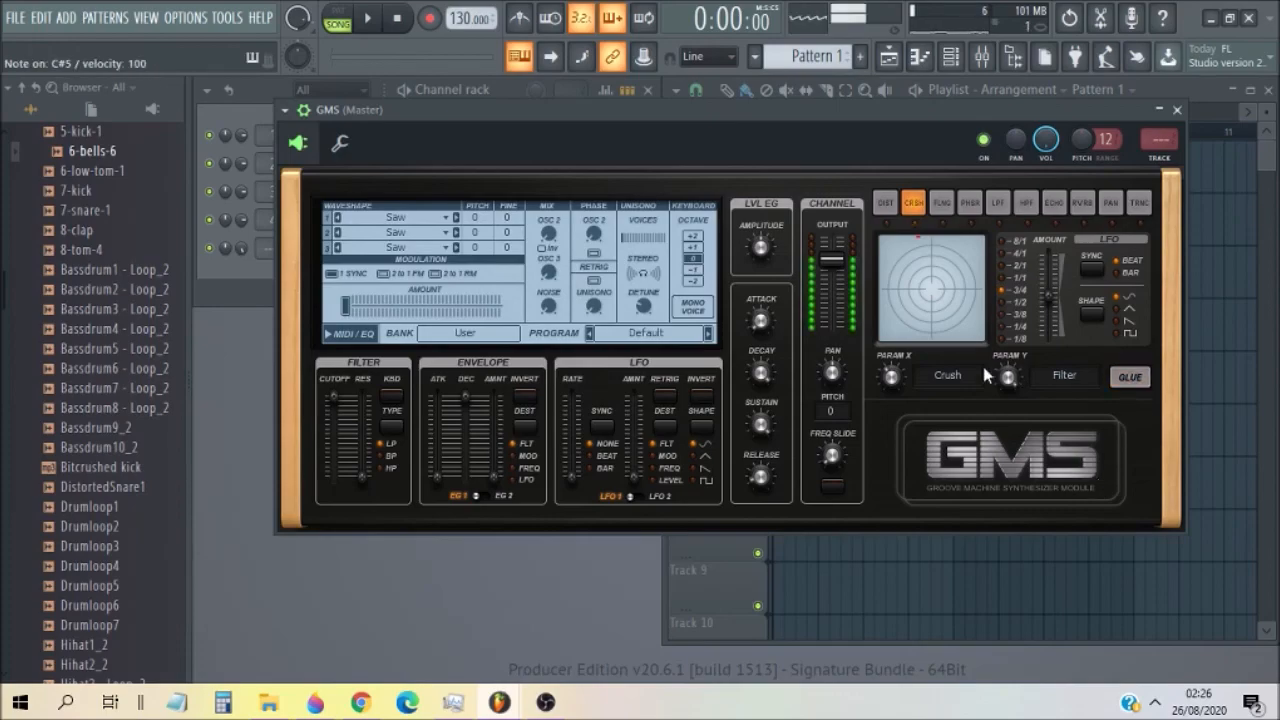
{"action": "left_click", "coordinate": [660, 333]}
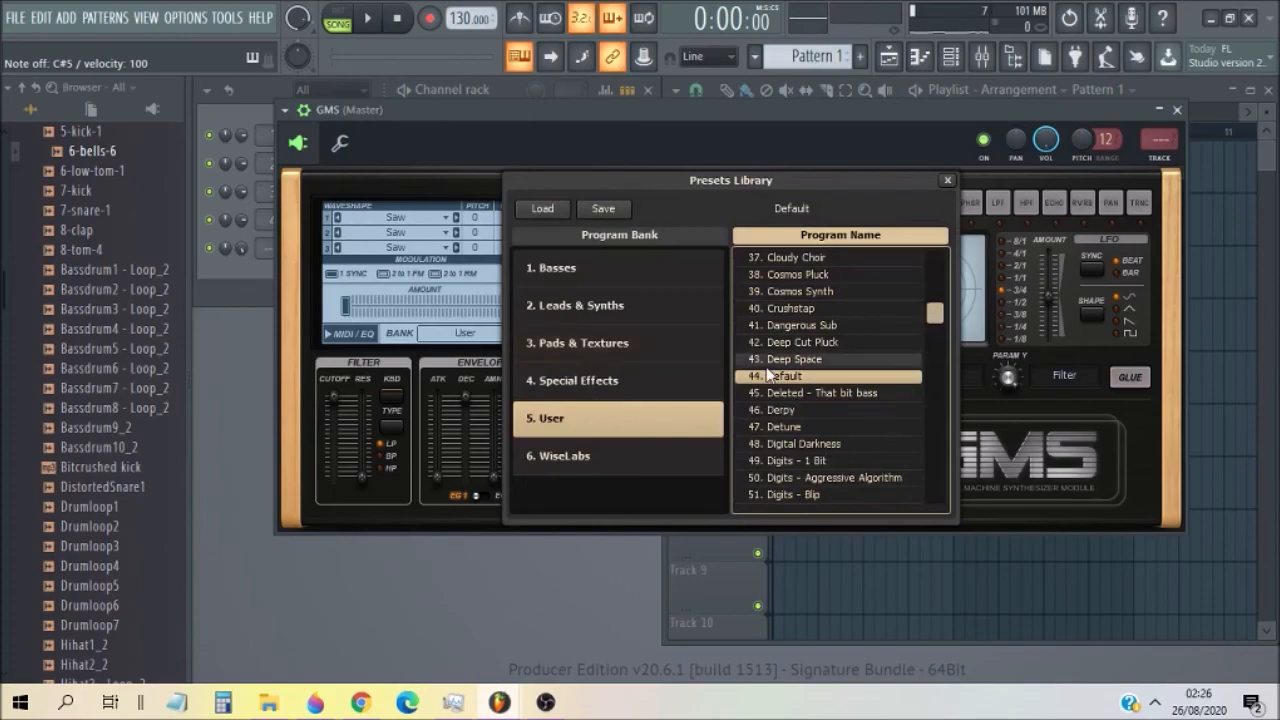
{"action": "left_click", "coordinate": [945, 183]}
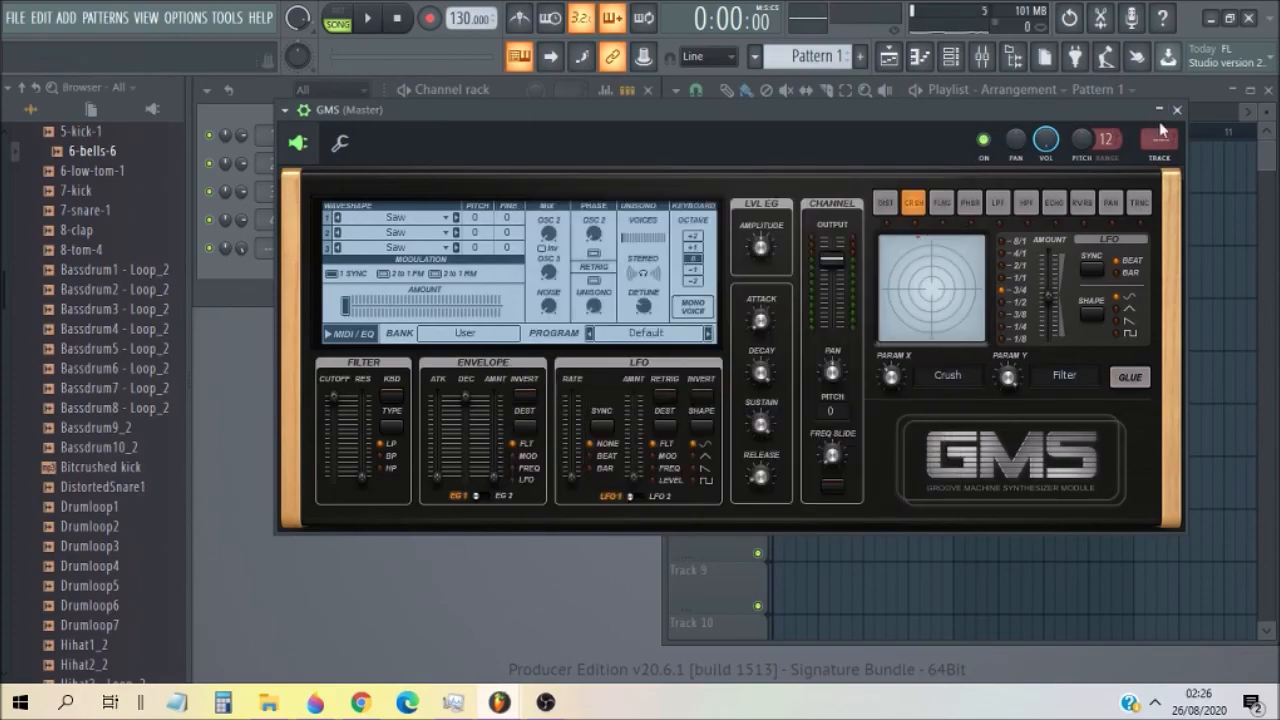